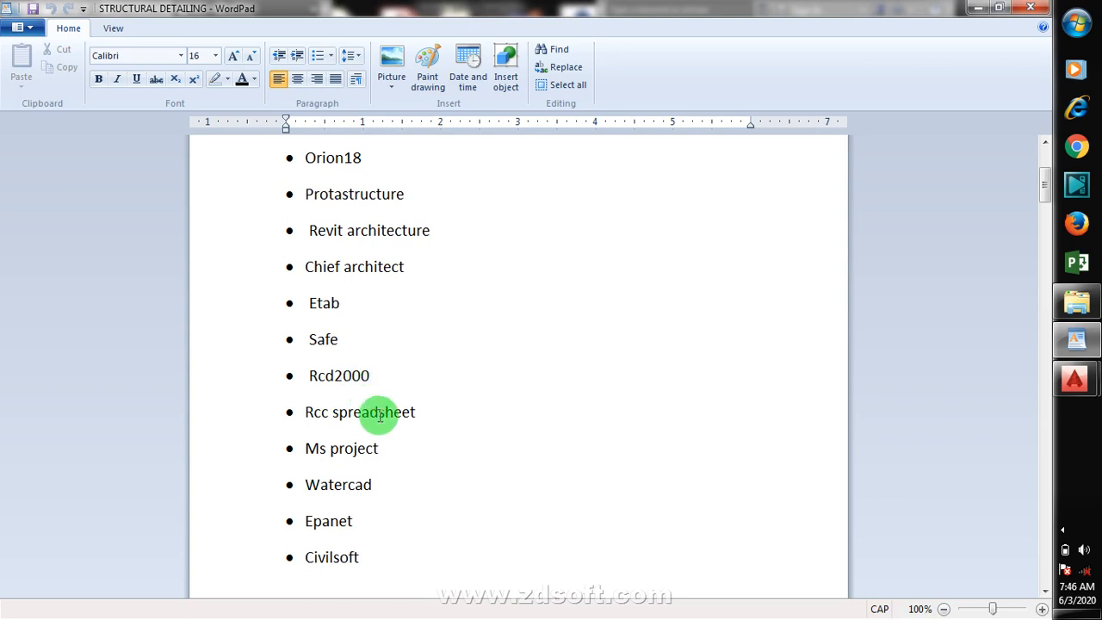
Step: Read through the list of taught software in the document, then minimize the document window
scroll(401, 411, "down", 1)
scroll(401, 412, "down", 1)
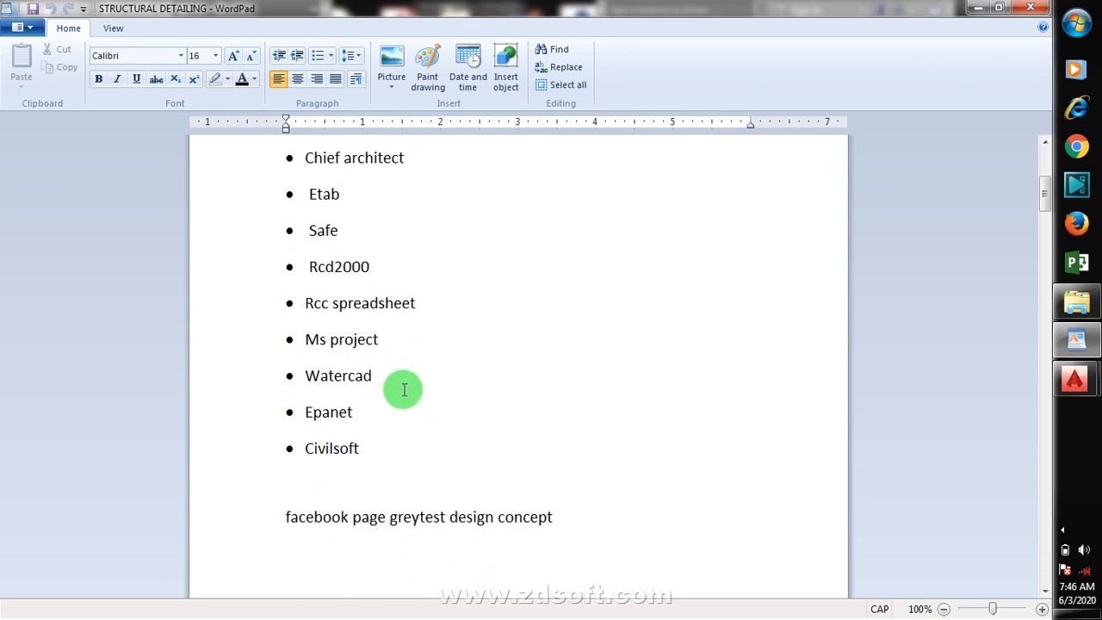
scroll(400, 379, "down", 2)
scroll(347, 402, "up", 2)
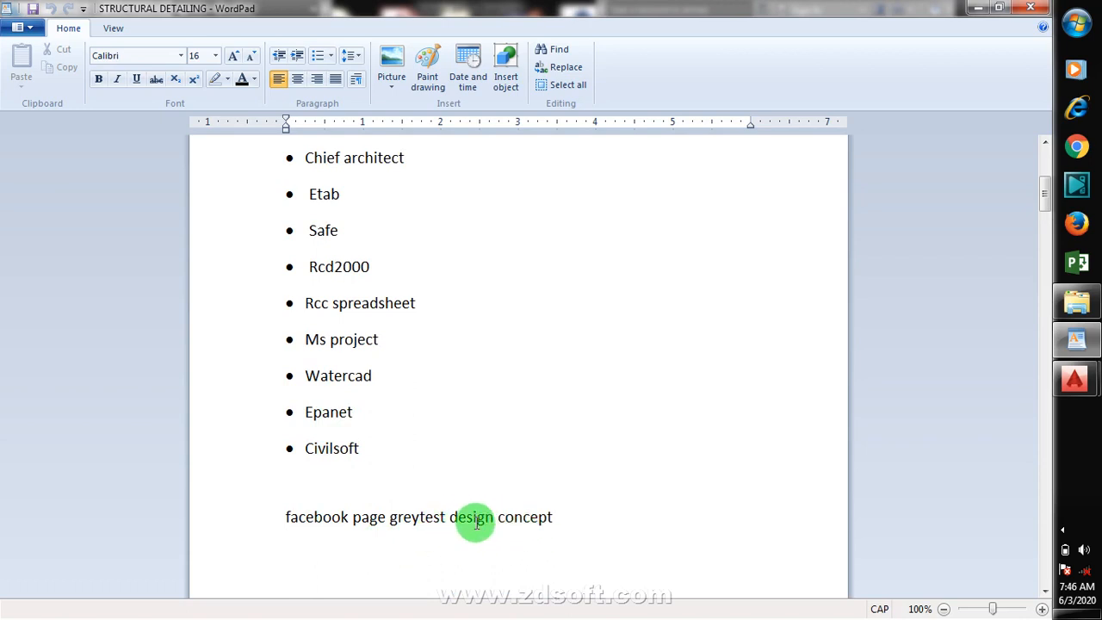
scroll(435, 430, "up", 3)
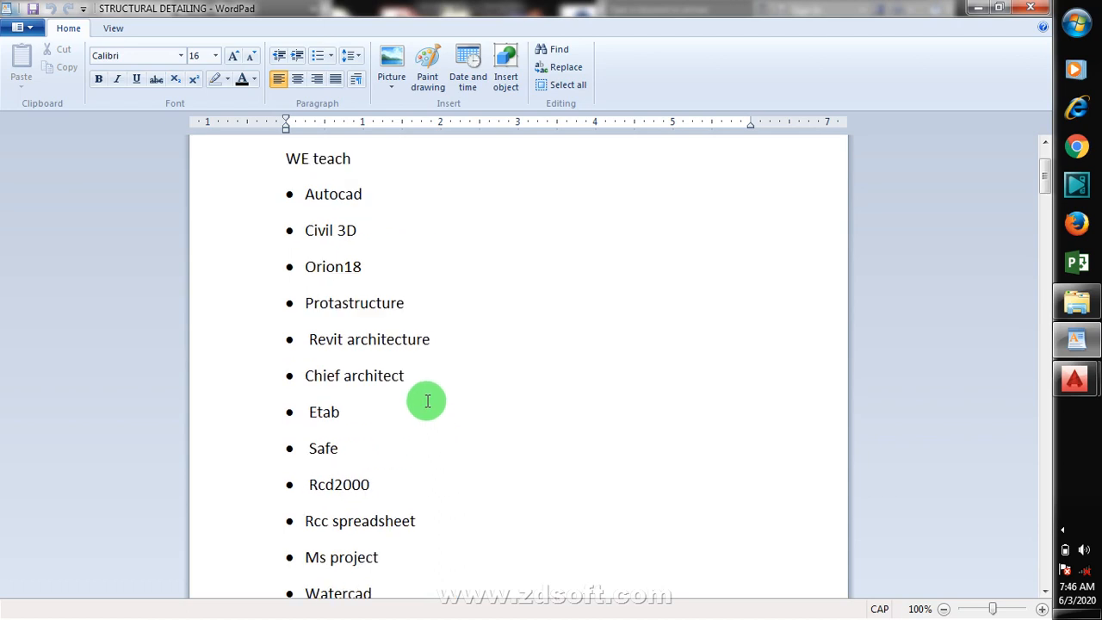
scroll(427, 401, "up", 2)
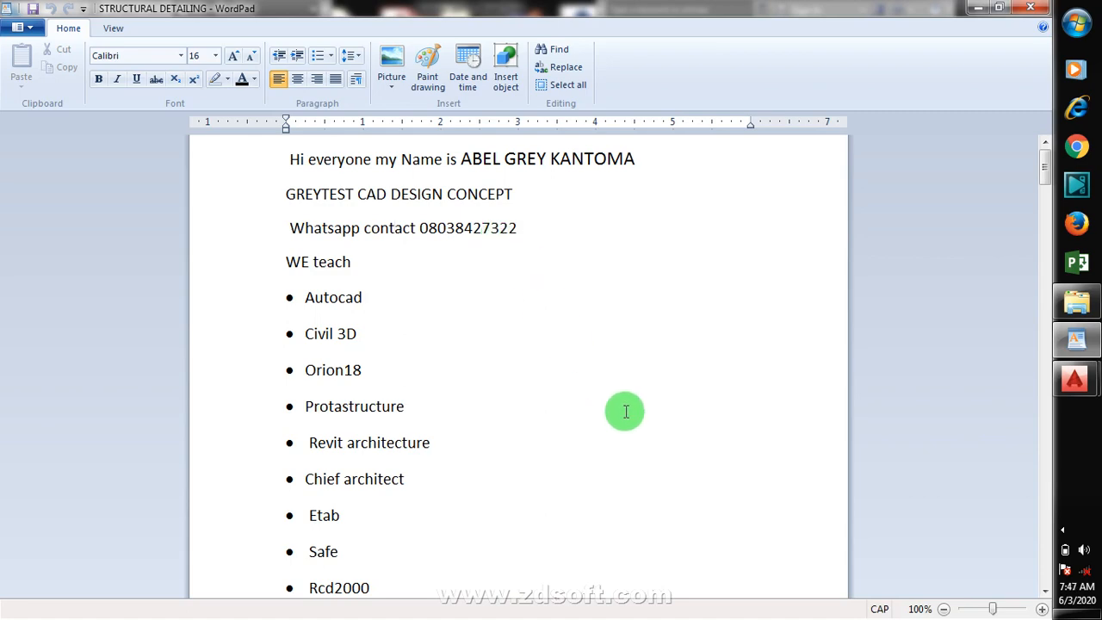
left_click(978, 8)
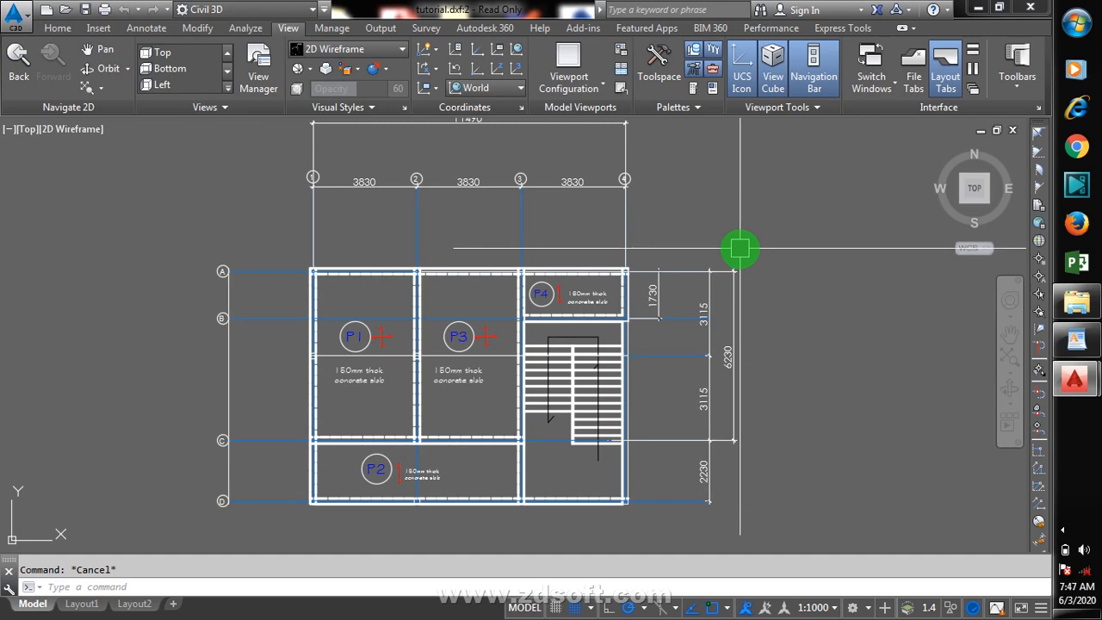
Step: Zoom in and out around the slab floor plan to inspect panels P1 to P4 and their labels
scroll(739, 249, "down", 4)
scroll(694, 284, "up", 1)
scroll(705, 324, "down", 1)
scroll(557, 311, "down", 1)
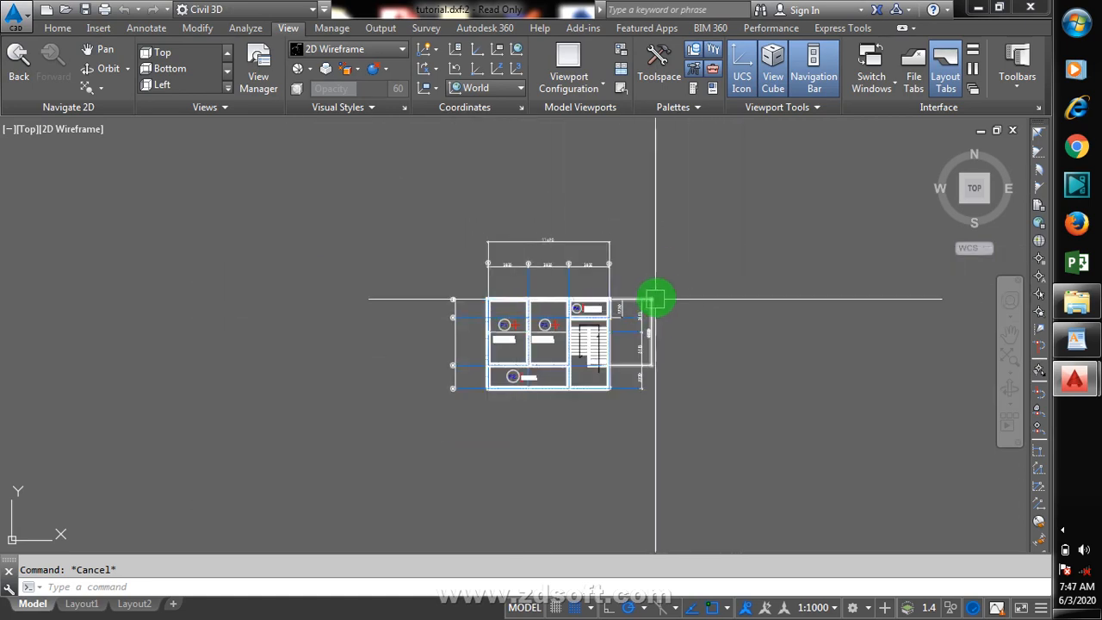
scroll(658, 295, "up", 2)
scroll(669, 308, "down", 1)
scroll(668, 297, "up", 1)
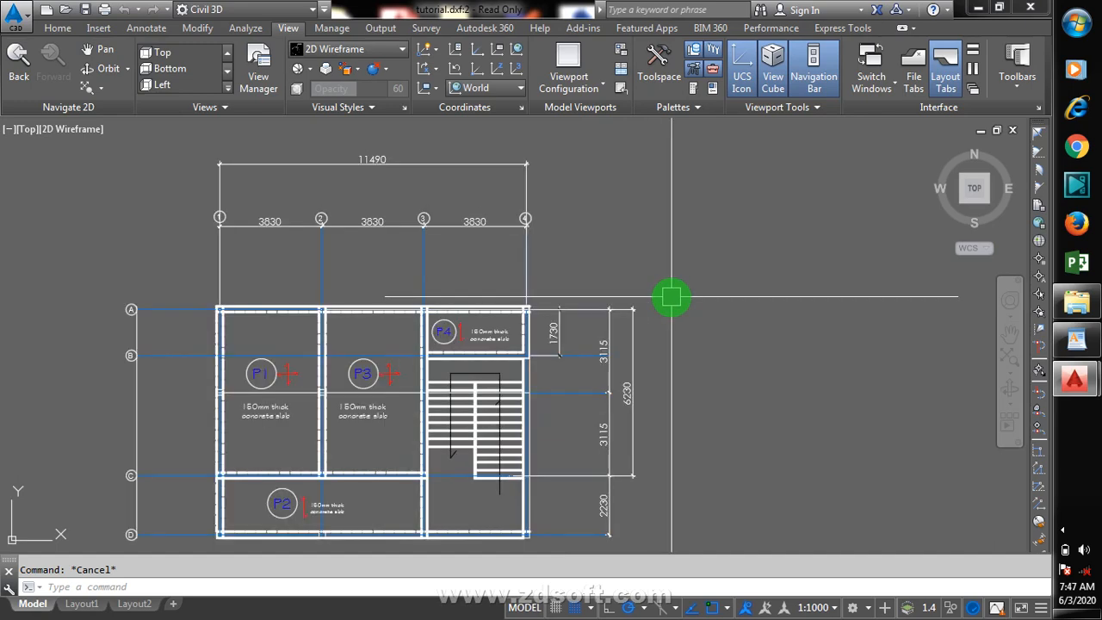
scroll(668, 302, "down", 1)
scroll(452, 322, "up", 1)
scroll(462, 287, "up", 1)
scroll(405, 318, "up", 1)
scroll(455, 288, "down", 2)
scroll(452, 344, "up", 1)
scroll(451, 348, "down", 1)
scroll(430, 382, "up", 1)
scroll(439, 377, "down", 1)
scroll(438, 382, "up", 1)
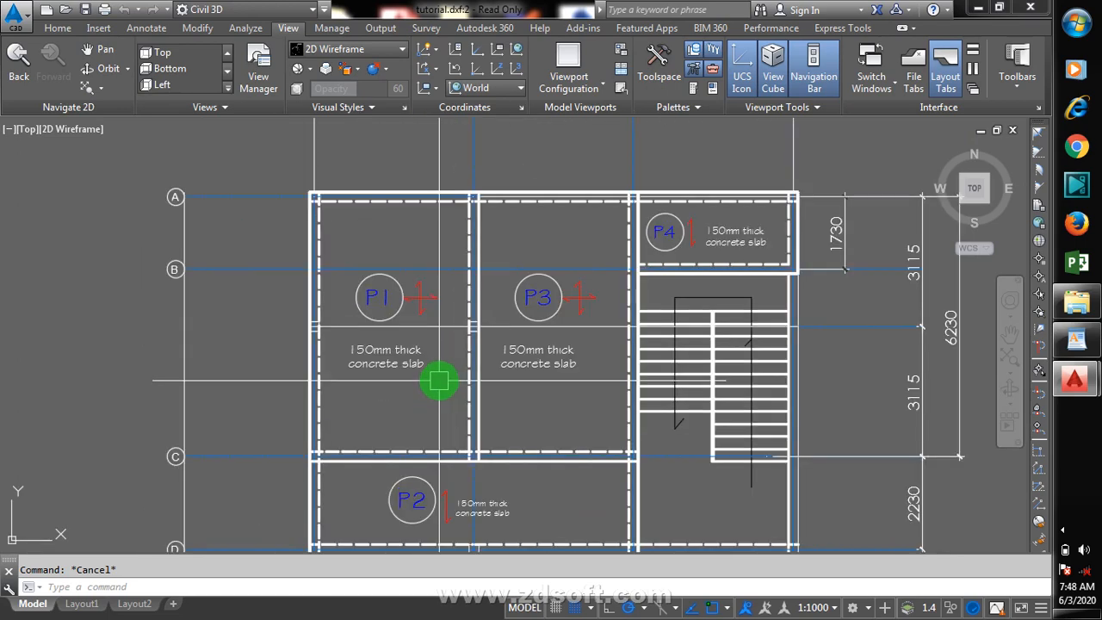
scroll(443, 368, "down", 1)
scroll(450, 332, "up", 1)
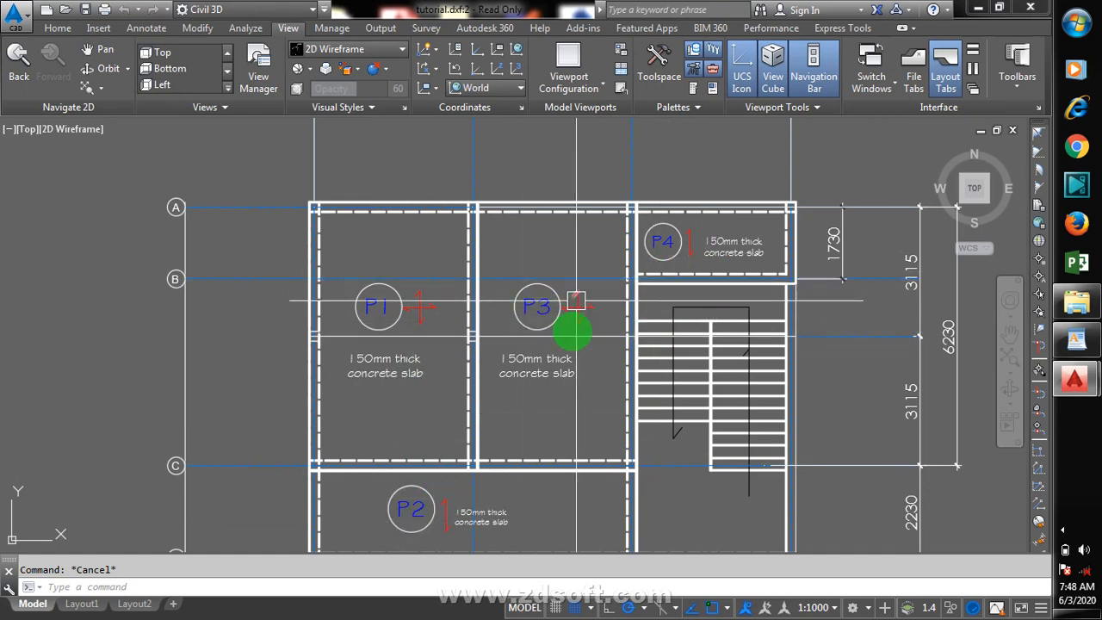
scroll(629, 196, "up", 1)
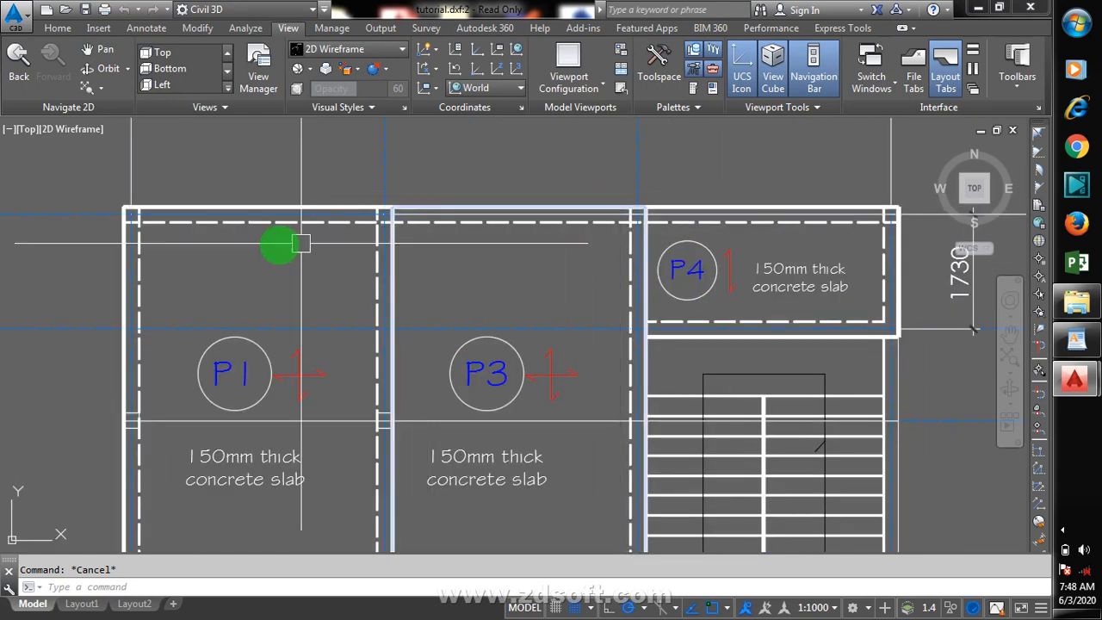
scroll(443, 294, "down", 1)
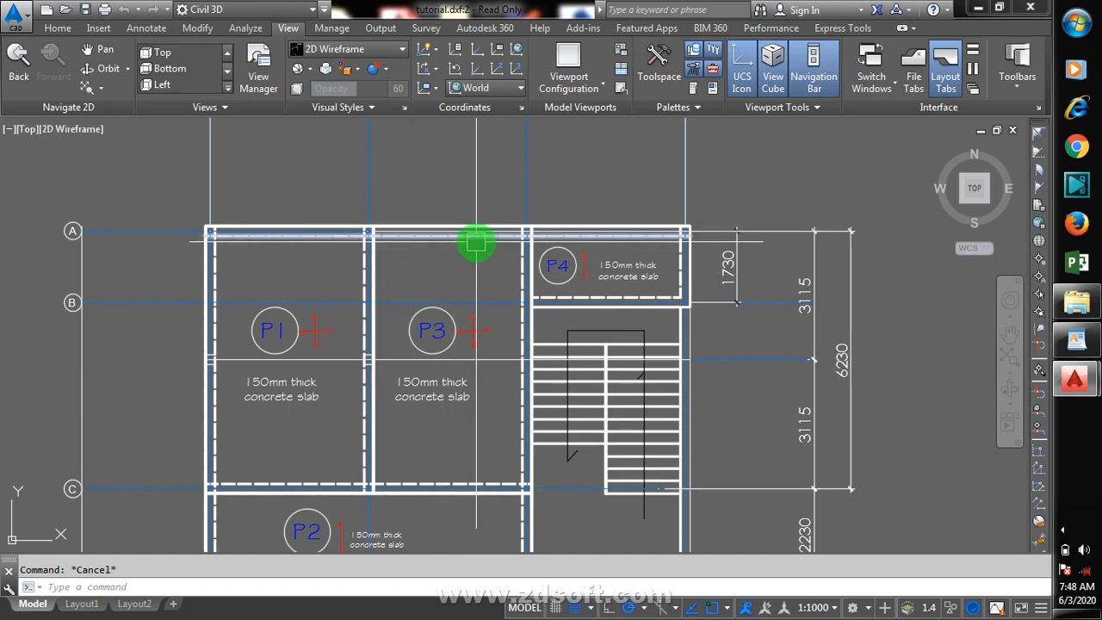
scroll(476, 244, "up", 2)
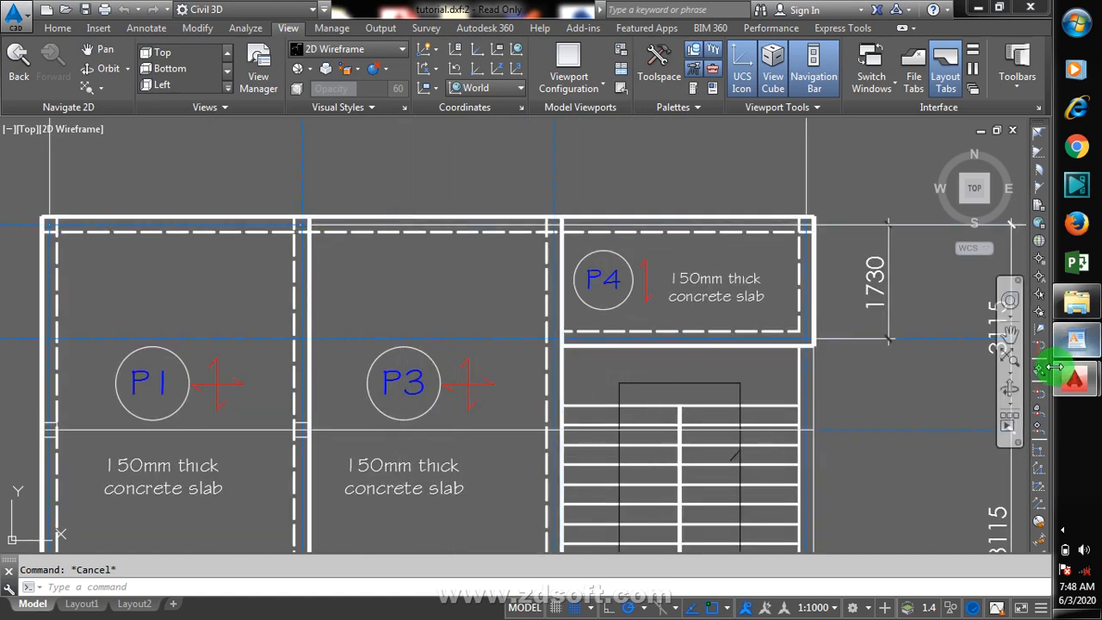
left_click(1057, 527)
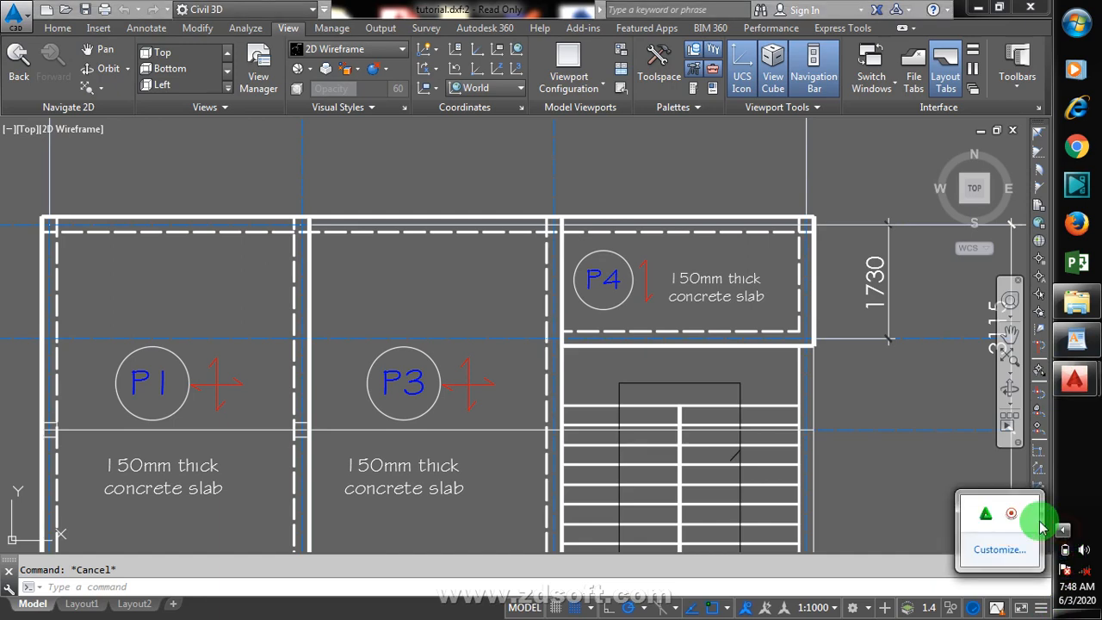
right_click(1011, 513)
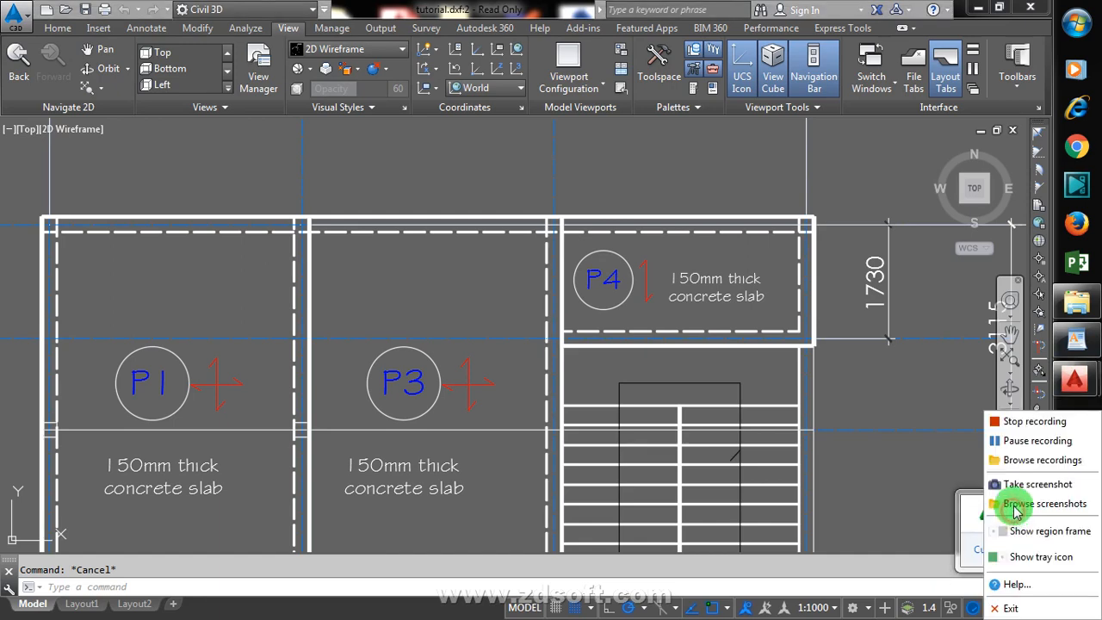
left_click(1020, 440)
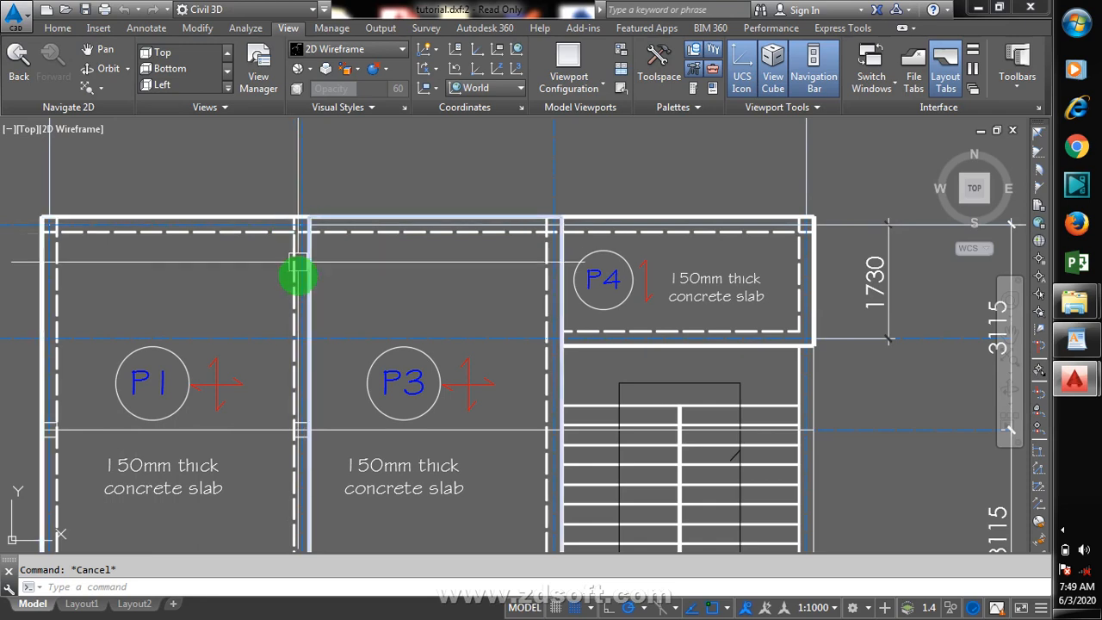
Step: Zoom around the floor plan again to examine the slab panels, gridlines and dimensions
scroll(293, 227, "up", 2)
scroll(417, 272, "down", 3)
scroll(307, 342, "up", 1)
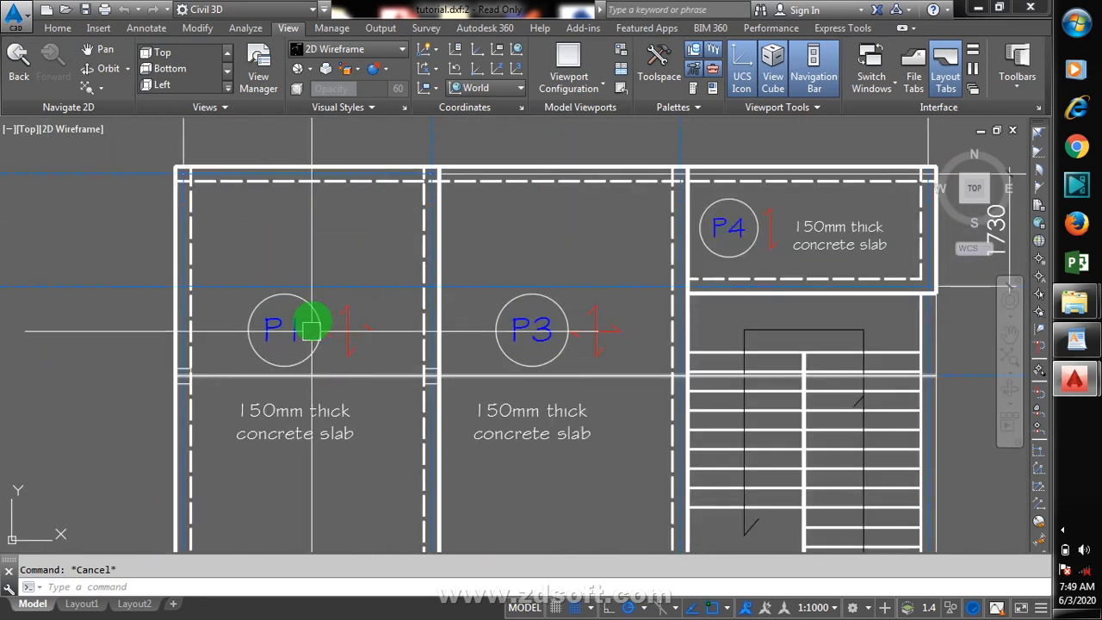
scroll(418, 315, "down", 3)
scroll(469, 370, "up", 1)
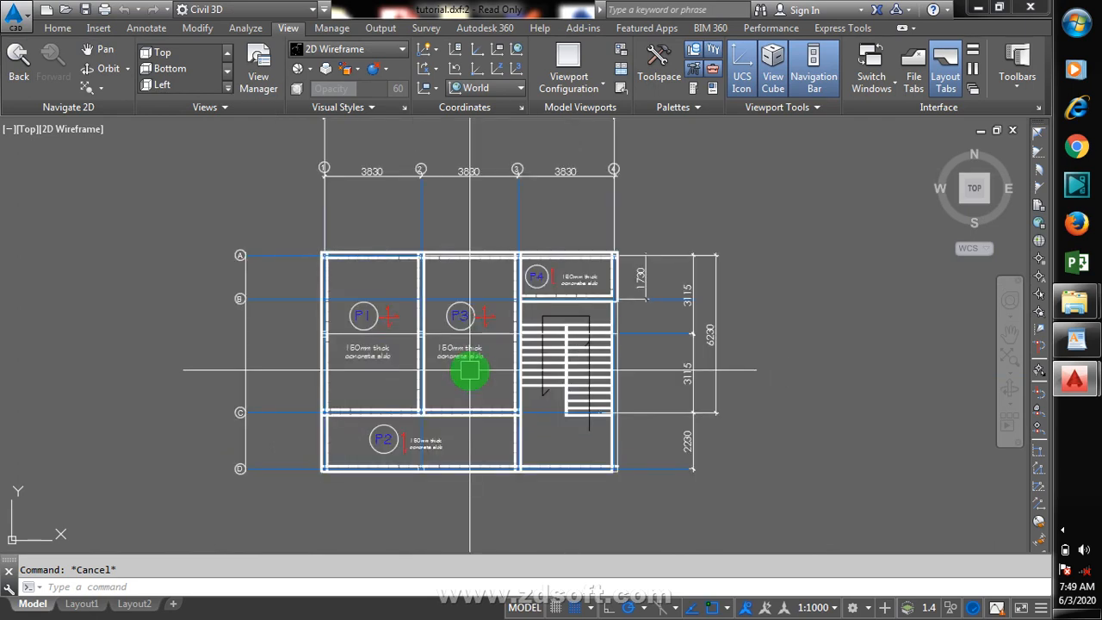
scroll(448, 459, "up", 2)
scroll(485, 382, "down", 2)
scroll(484, 463, "up", 2)
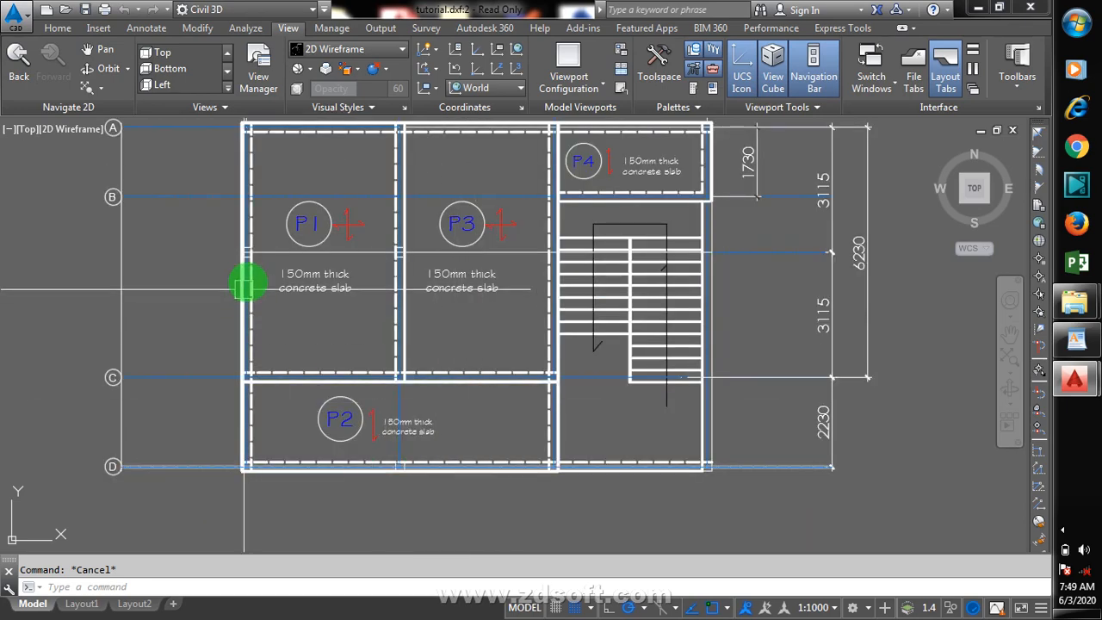
scroll(568, 275, "down", 2)
scroll(438, 163, "up", 2)
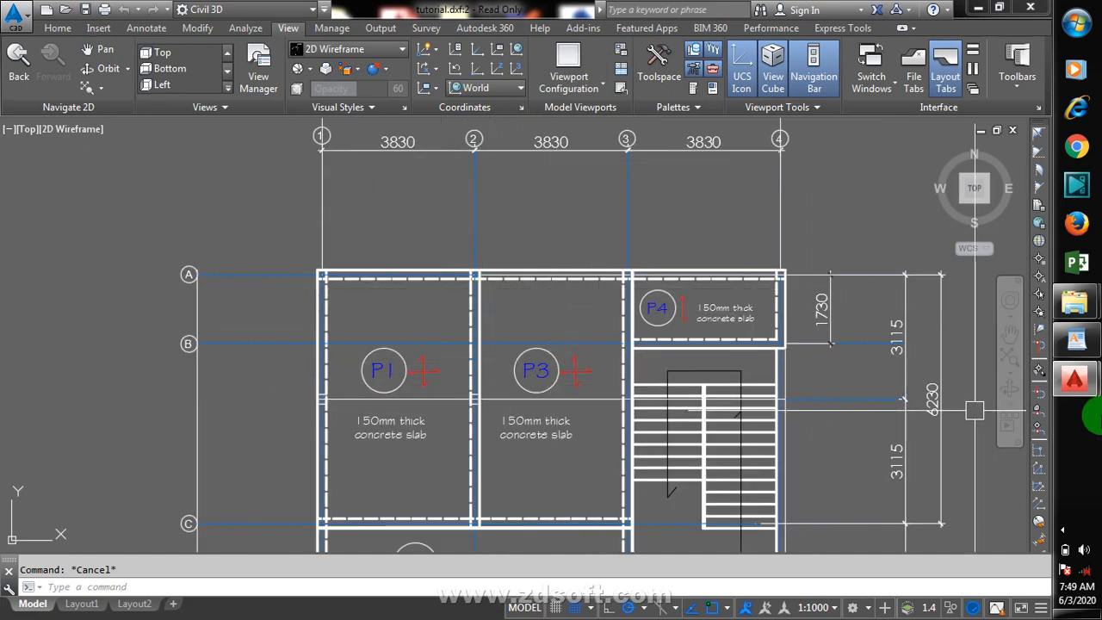
scroll(535, 298, "down", 2)
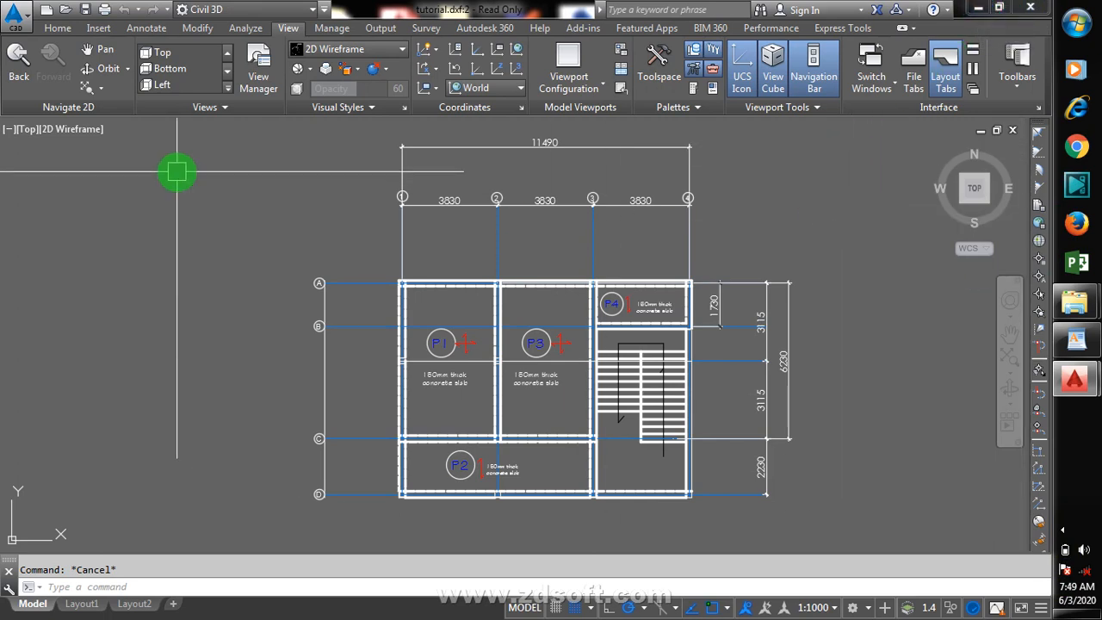
left_click(18, 25)
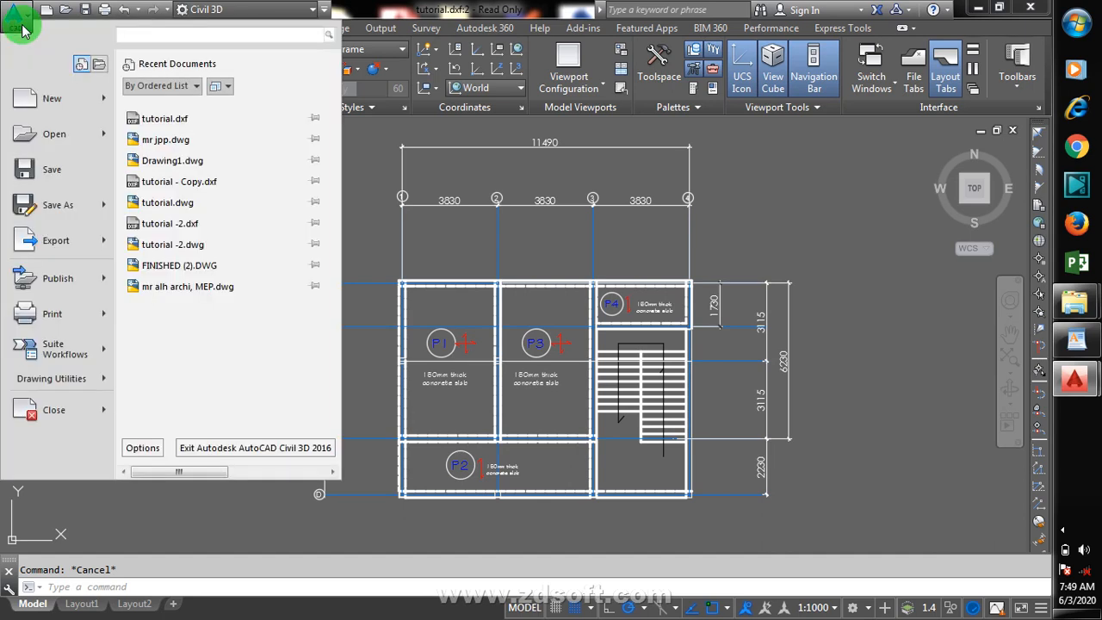
left_click(731, 194)
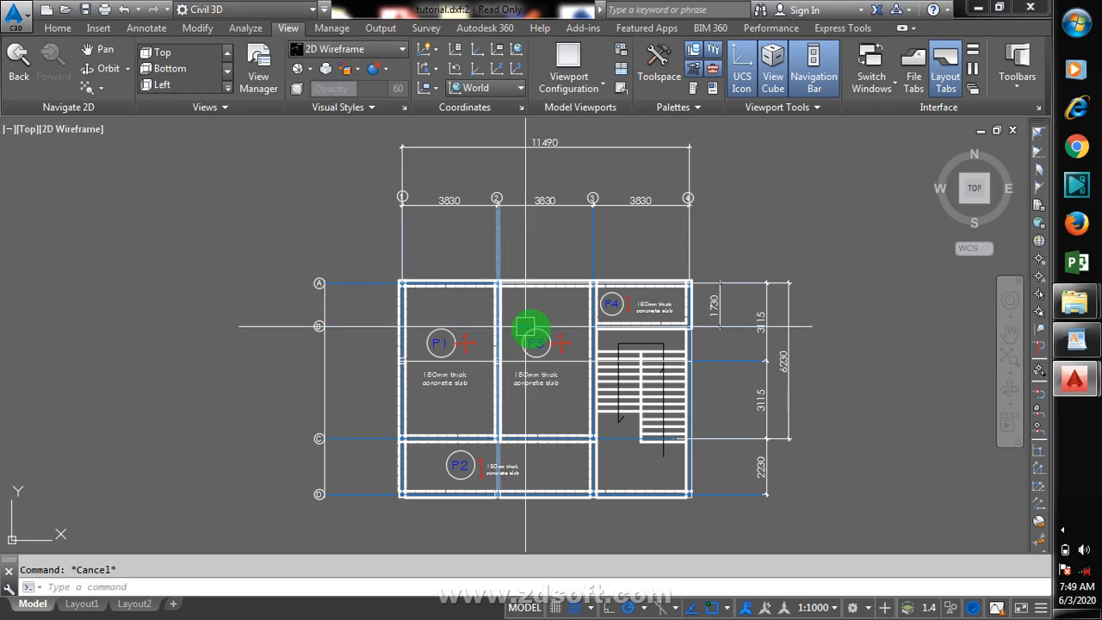
scroll(664, 359, "down", 7)
scroll(672, 349, "up", 4)
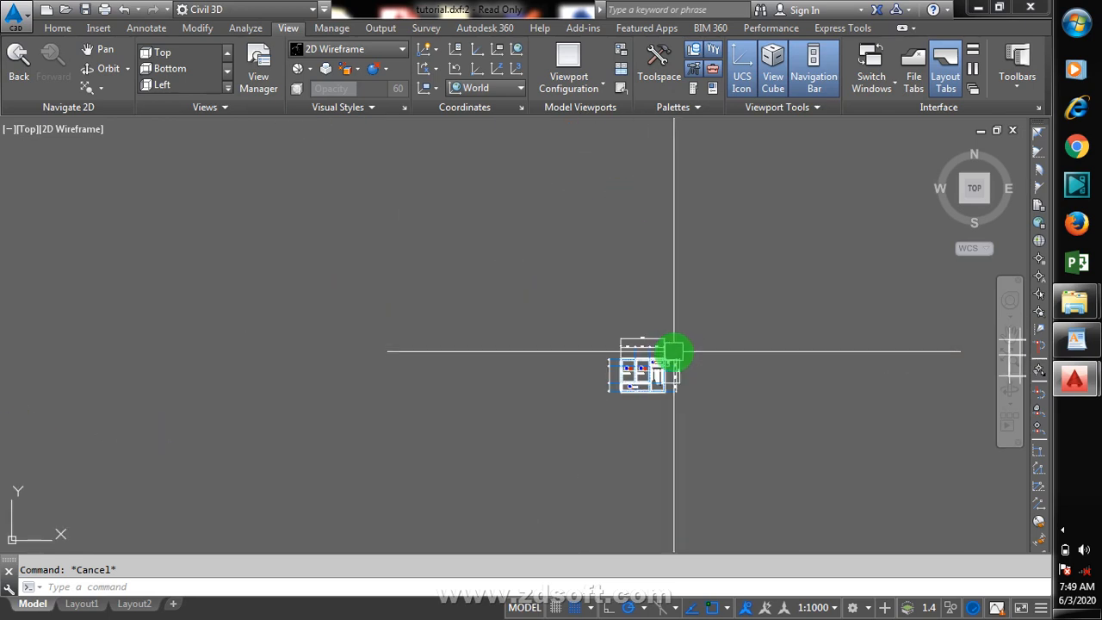
scroll(706, 349, "up", 4)
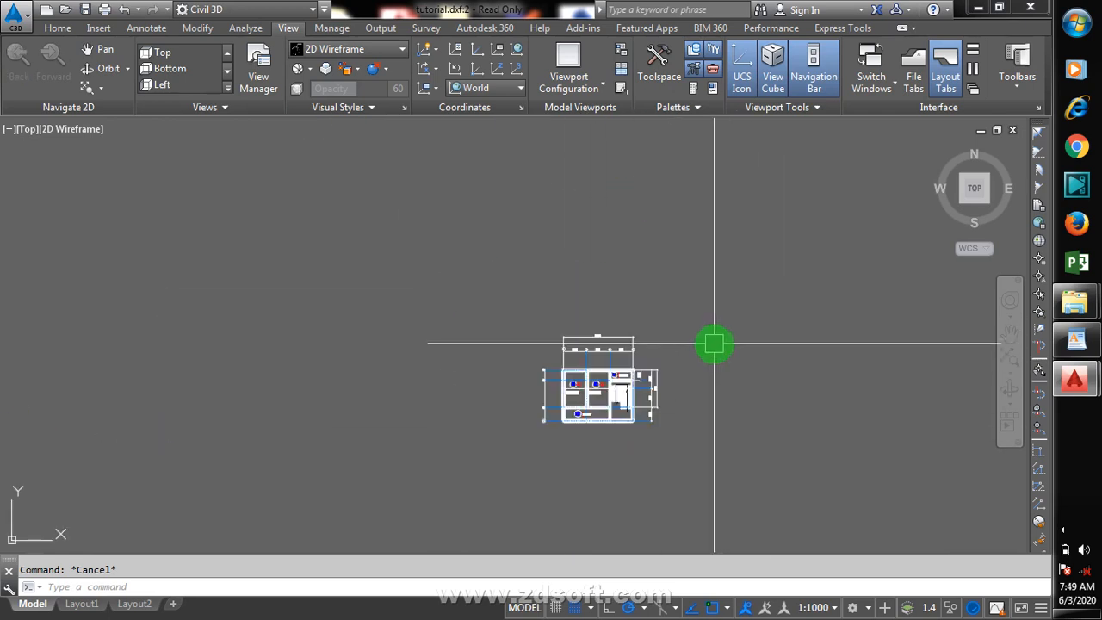
Step: Try to save the drawing with Save As in DXF format at 1 decimal place of accuracy to tutorial.dxf on the desktop
left_click(20, 24)
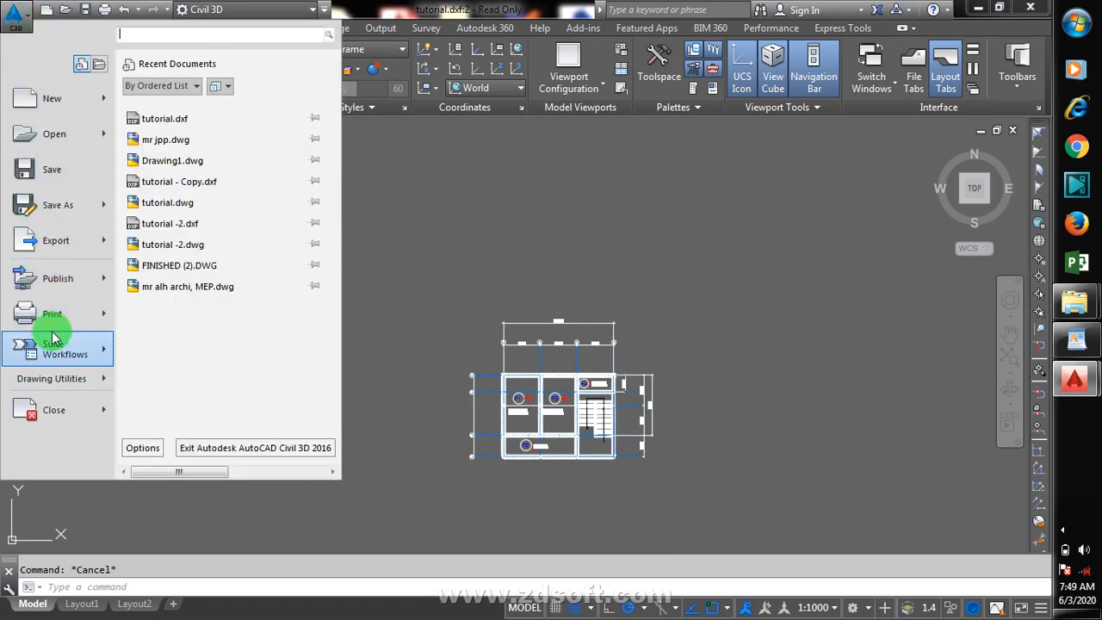
mouse_move(79, 207)
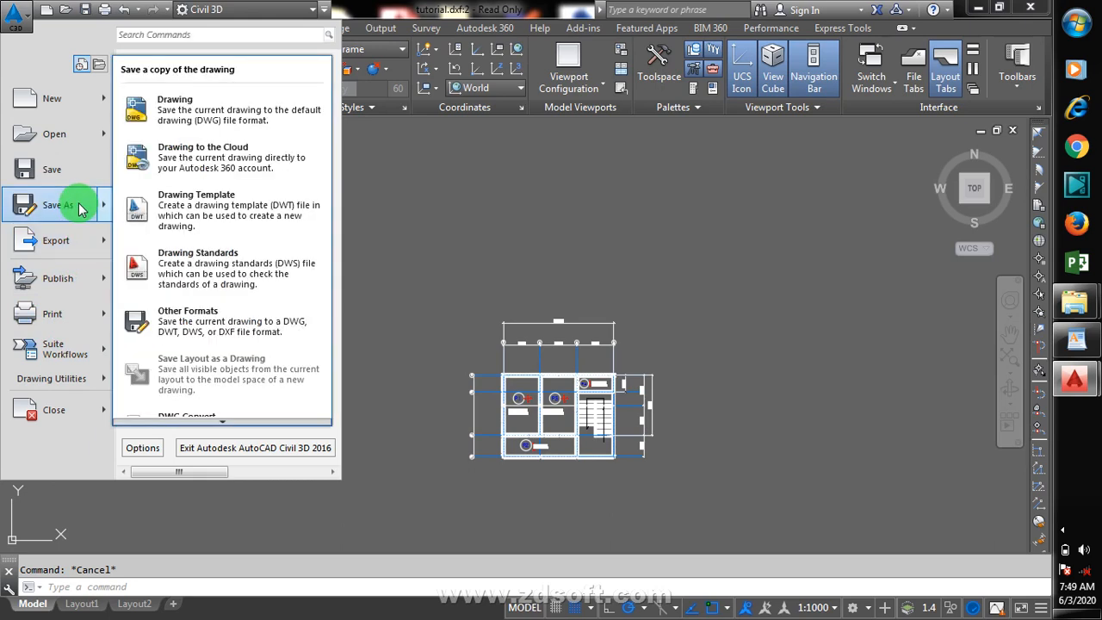
left_click(79, 207)
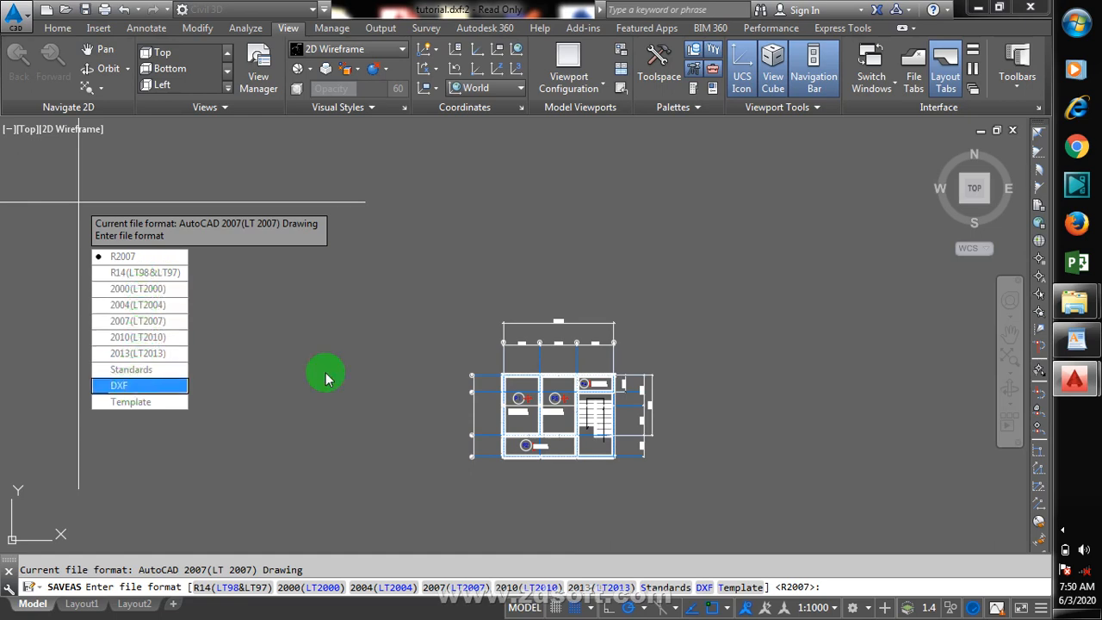
left_click(1064, 539)
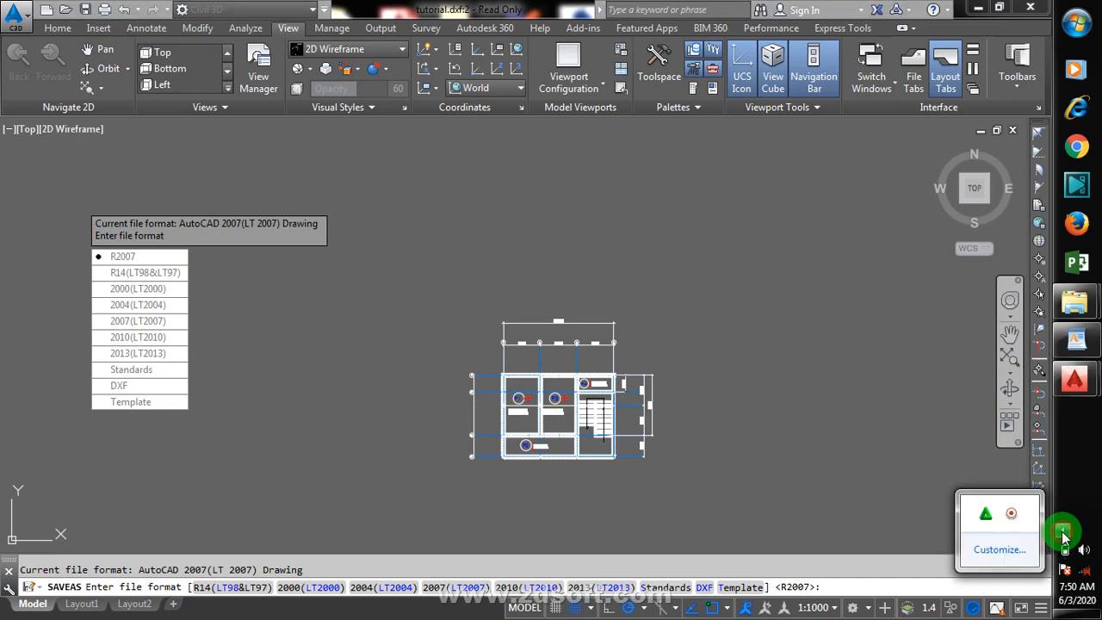
right_click(993, 512)
left_click(1009, 450)
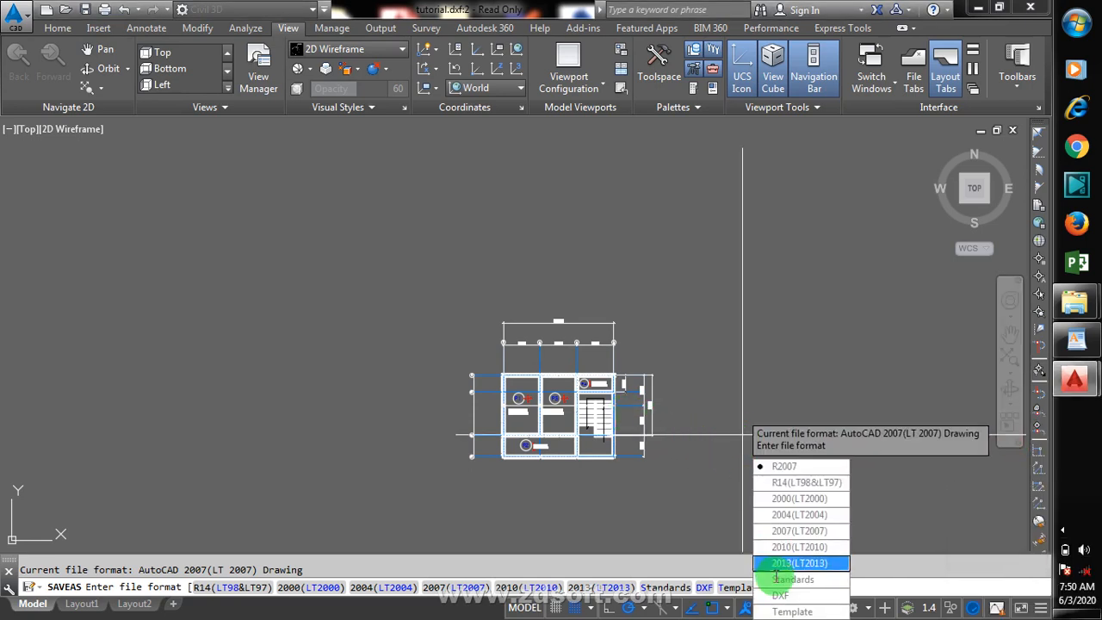
left_click(795, 596)
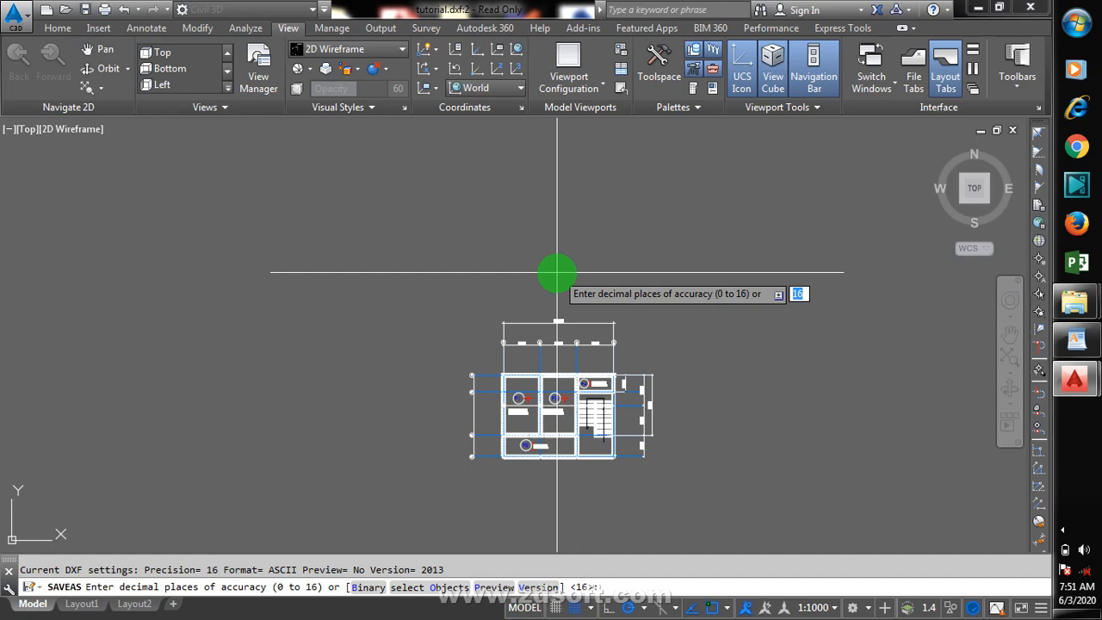
type("1")
key("Return")
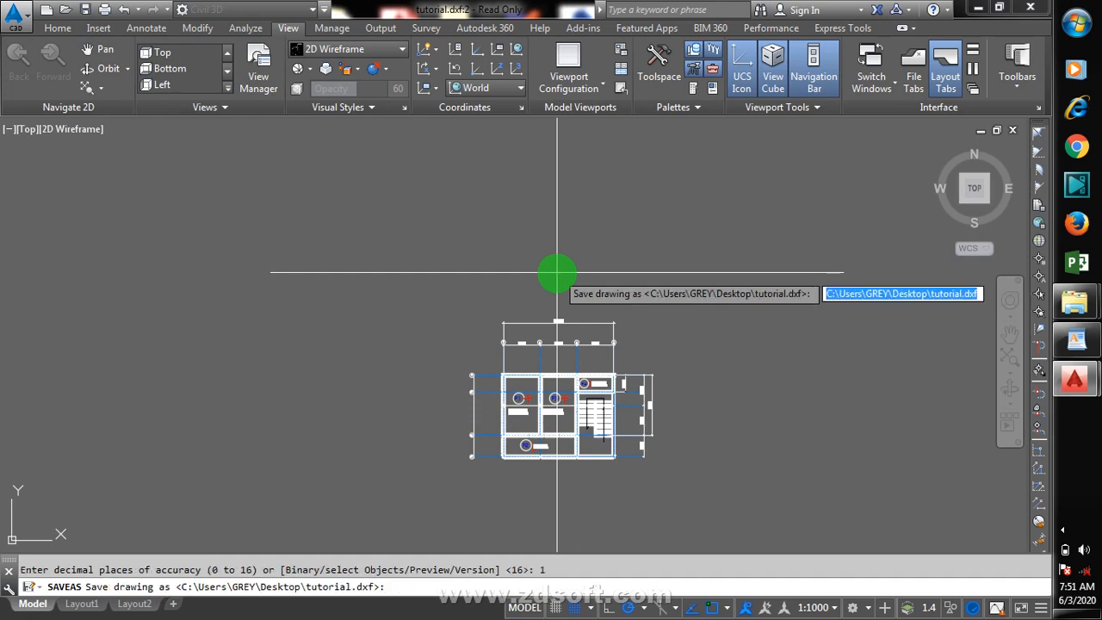
key("Return")
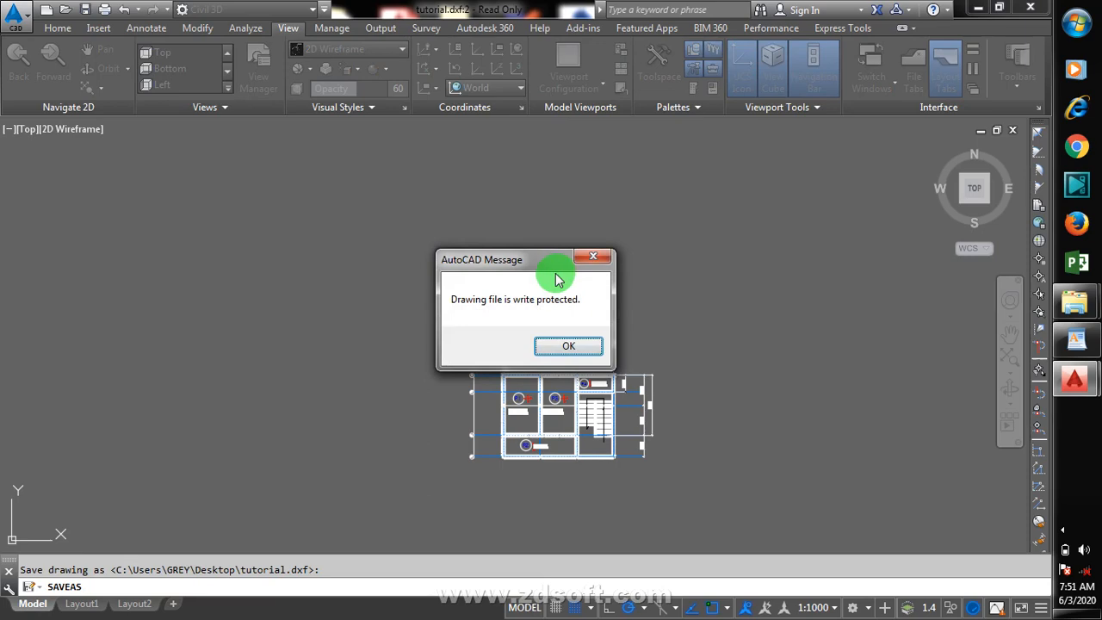
Step: Dismiss the alert, retry saving to the same tutorial.dxf file, and cancel the Save As command
left_click(594, 260)
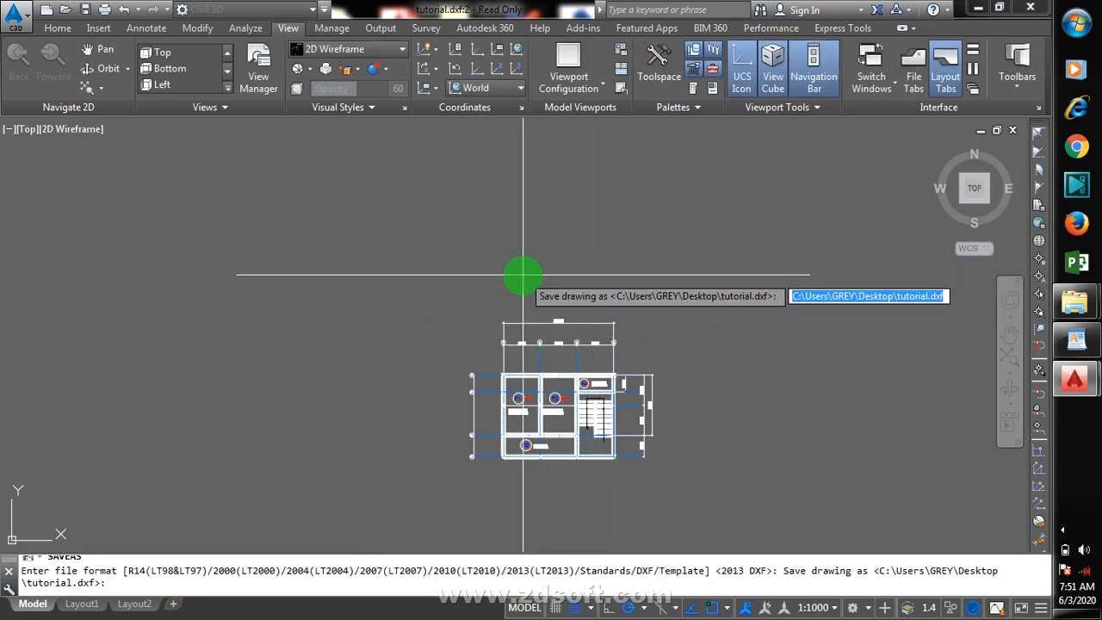
key("Return")
key("Return")
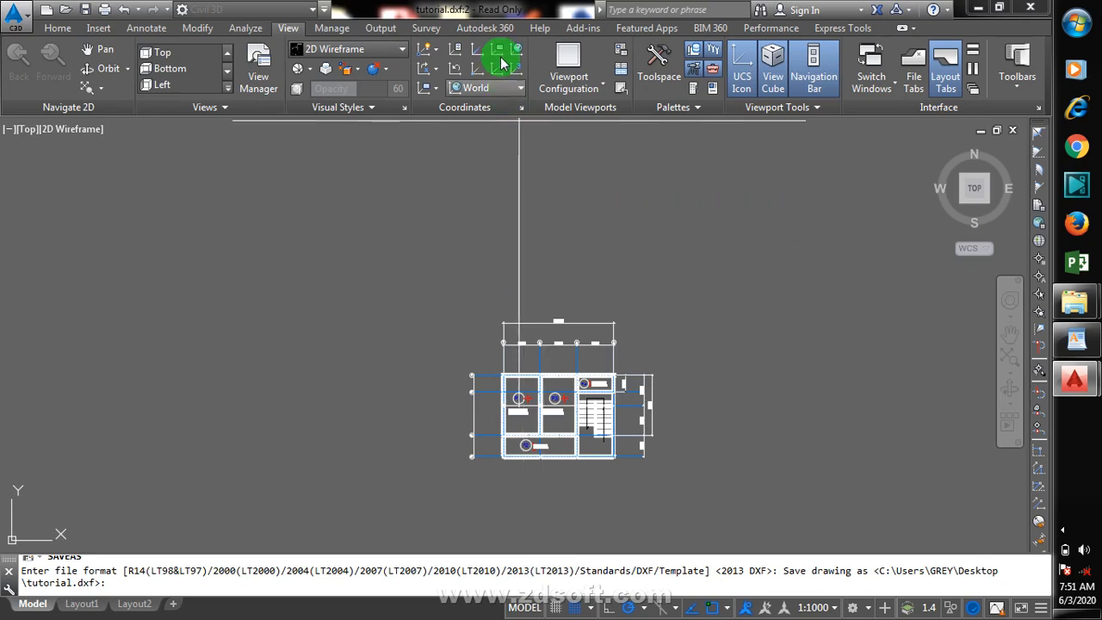
key("Escape")
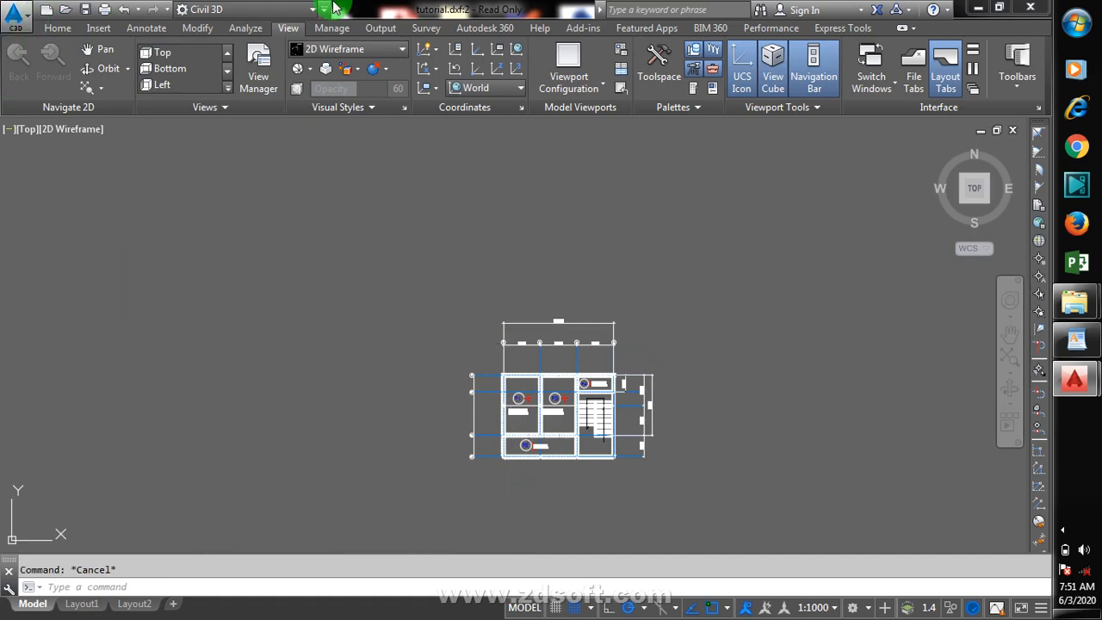
Step: Try to close the drawing while saving its changes as DXF with 1 decimal place of accuracy, then dismiss the alert and cancel
left_click(1038, 11)
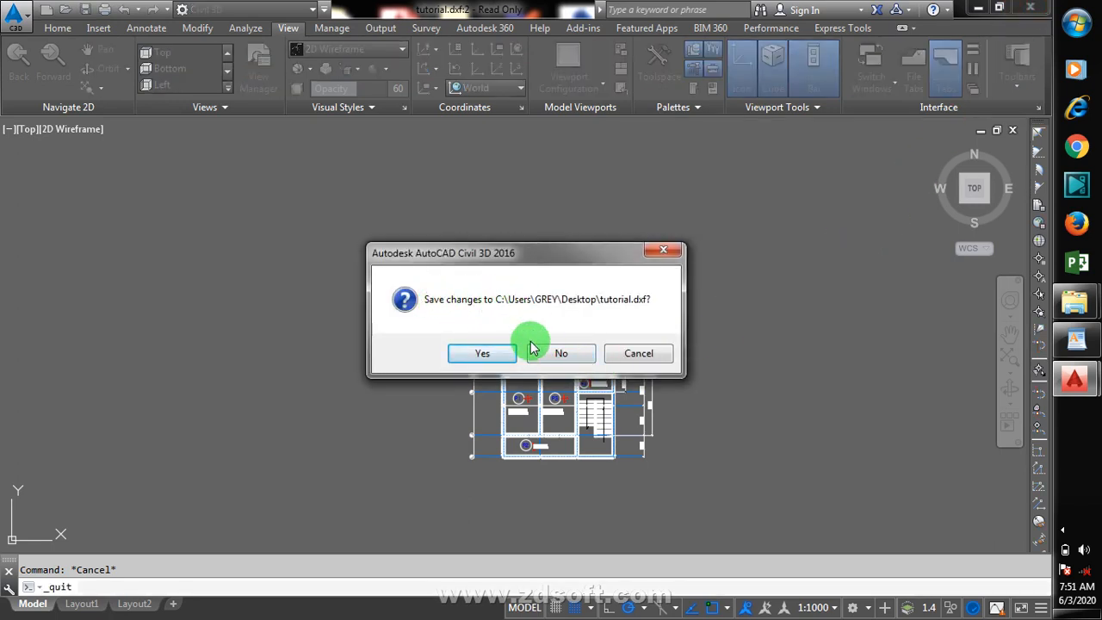
left_click(491, 353)
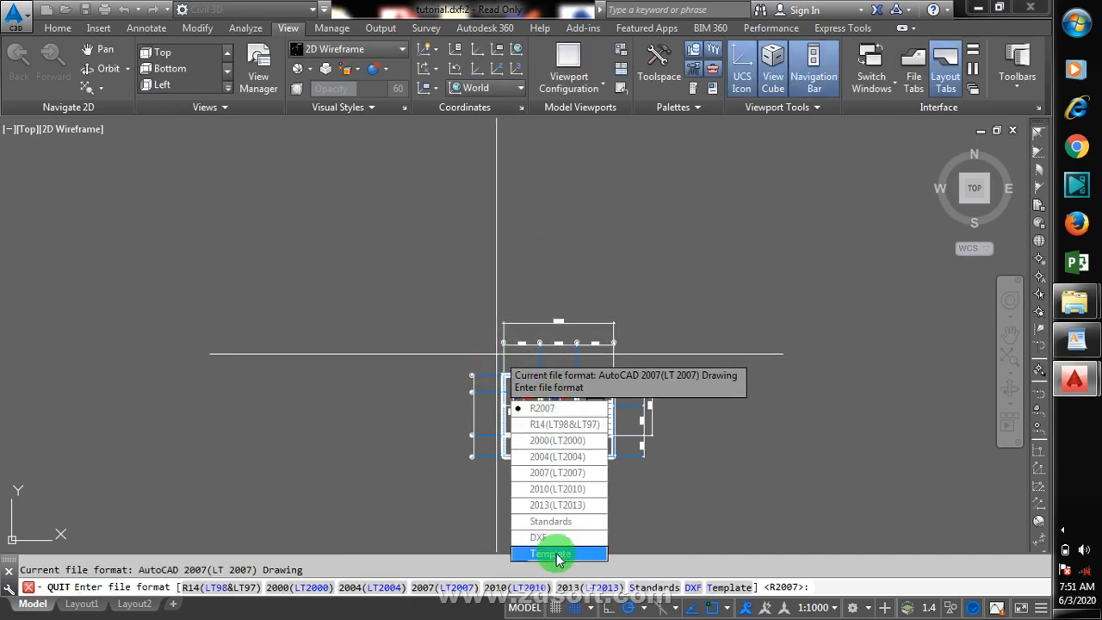
left_click(555, 537)
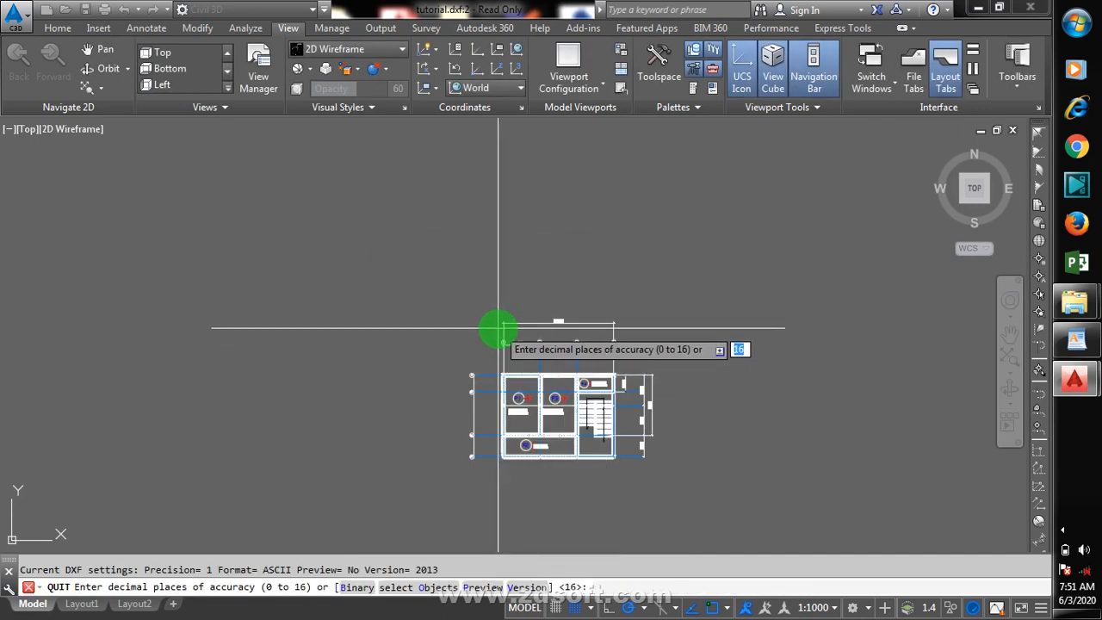
type("1")
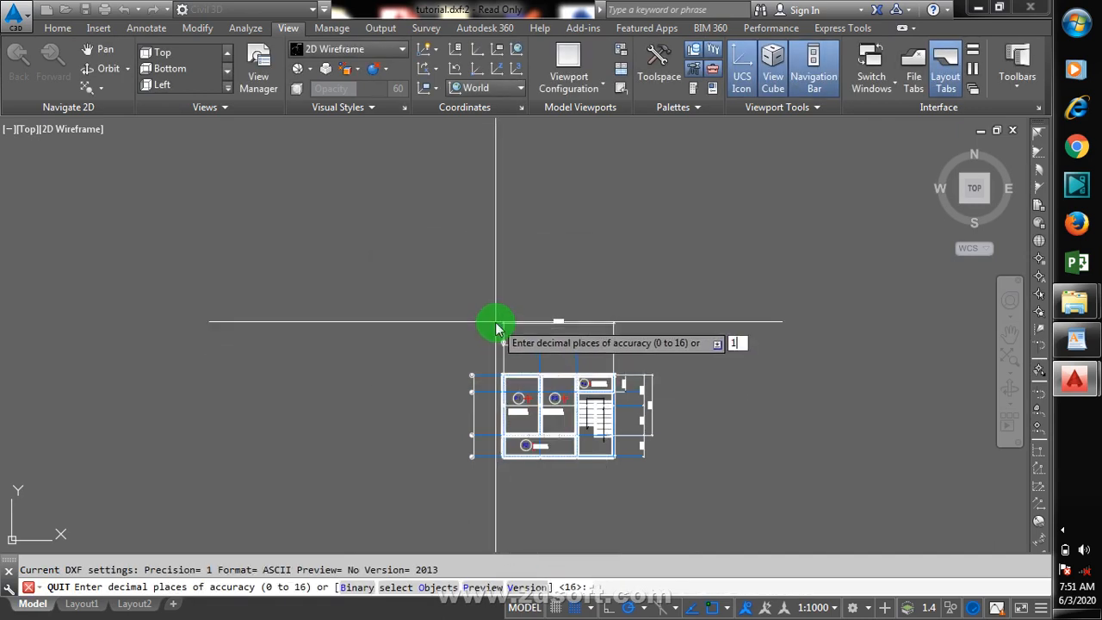
key("Return")
key("Return")
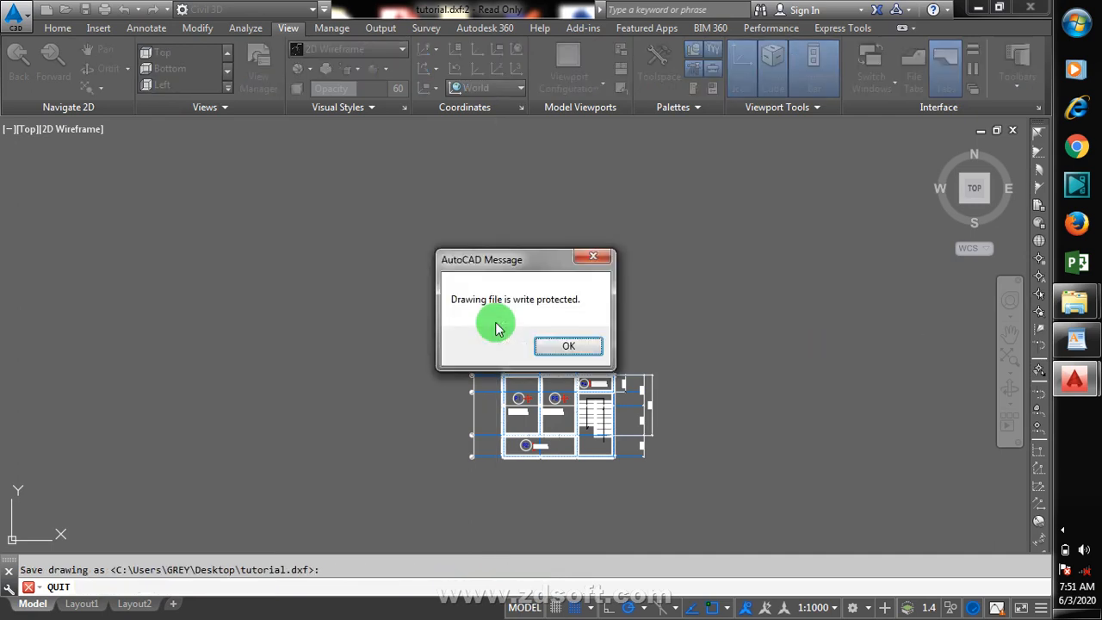
left_click(601, 249)
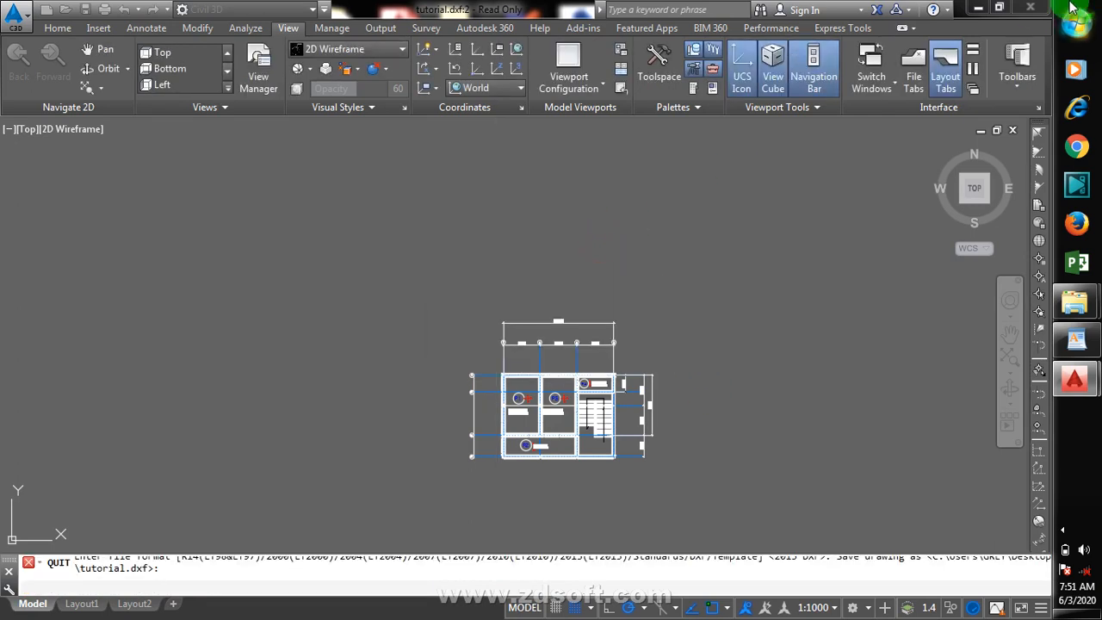
key("Escape")
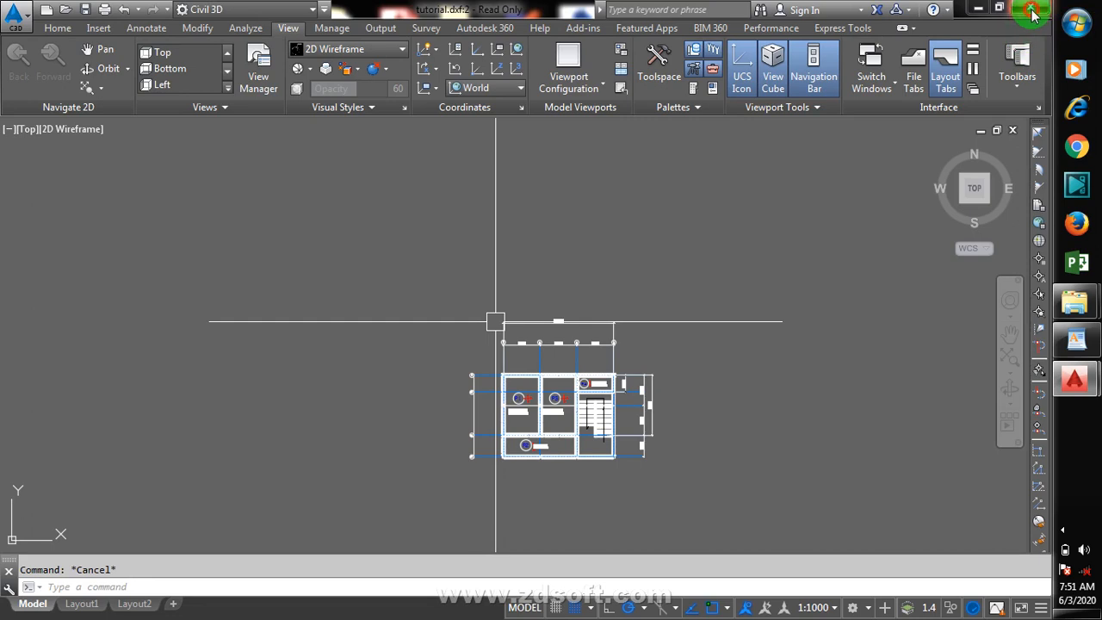
Step: Close the read-only drawing without saving, and cancel closing the remaining tutorial.dxf drawing twice
left_click(1030, 7)
left_click(575, 355)
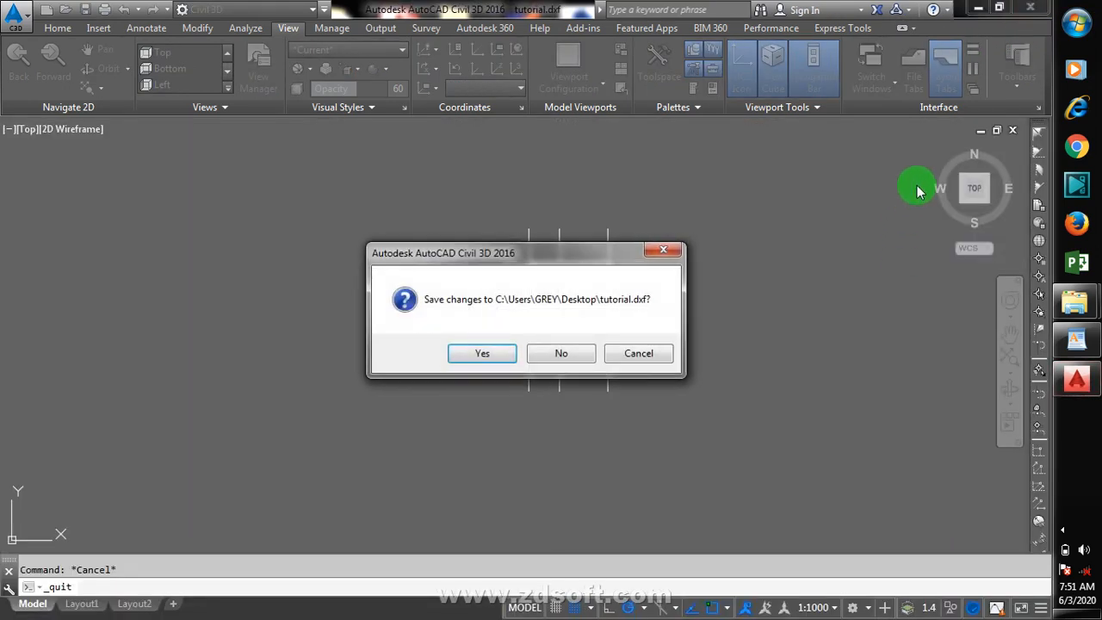
left_click(667, 250)
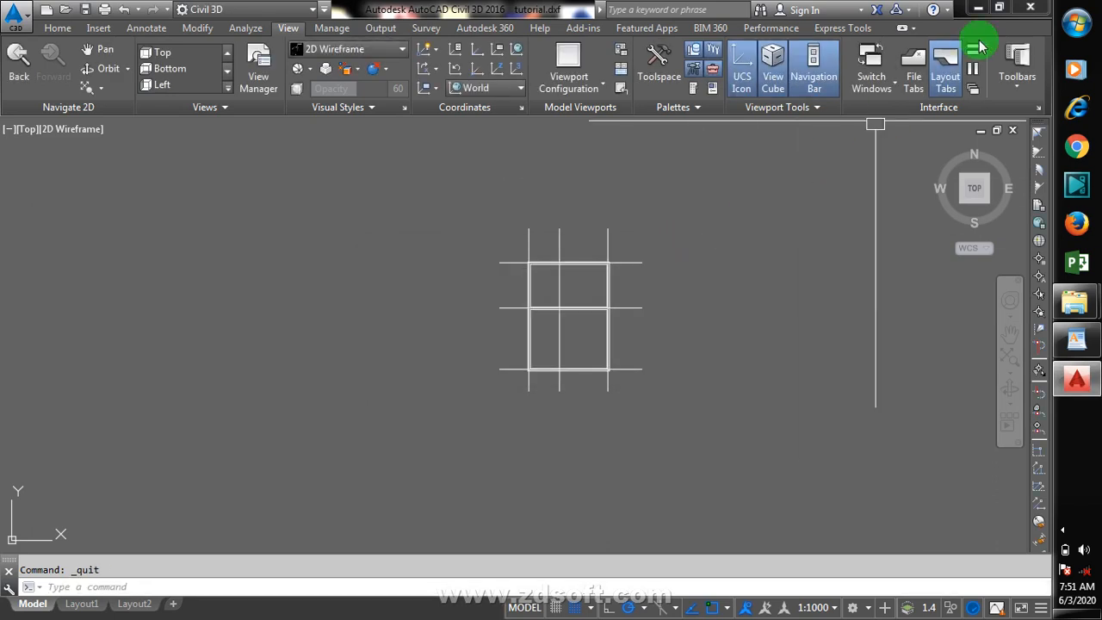
left_click(1032, 10)
left_click(660, 252)
Step: Save the floor plan as DXF with 1 decimal place of accuracy, replacing tutorial.dxf on the desktop
scroll(783, 389, "down", 8)
scroll(623, 405, "up", 2)
scroll(621, 405, "up", 8)
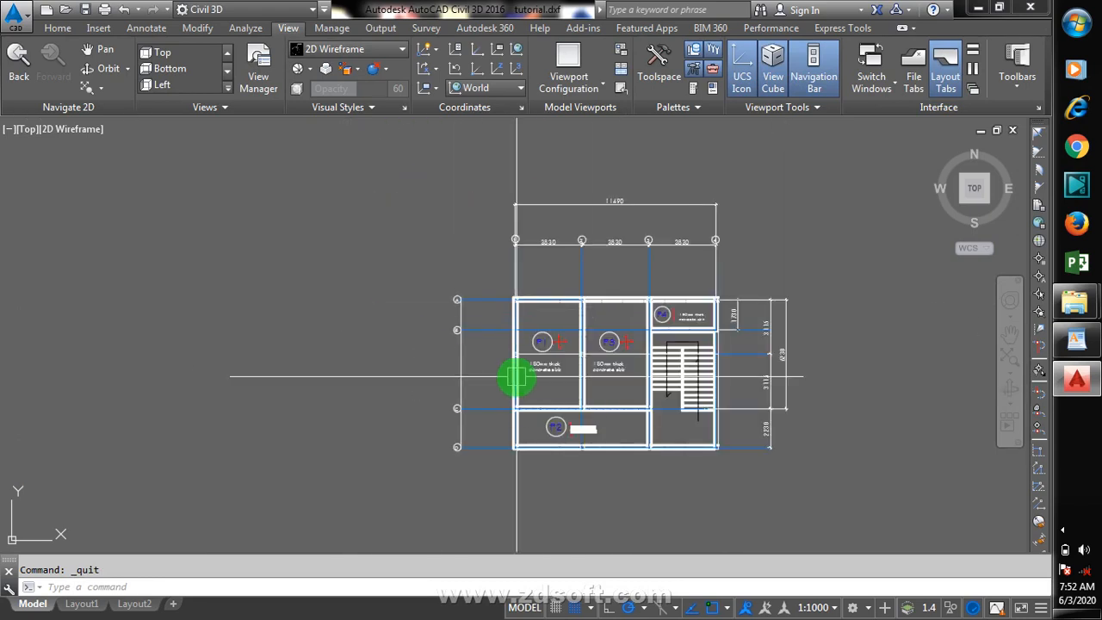
scroll(594, 404, "up", 4)
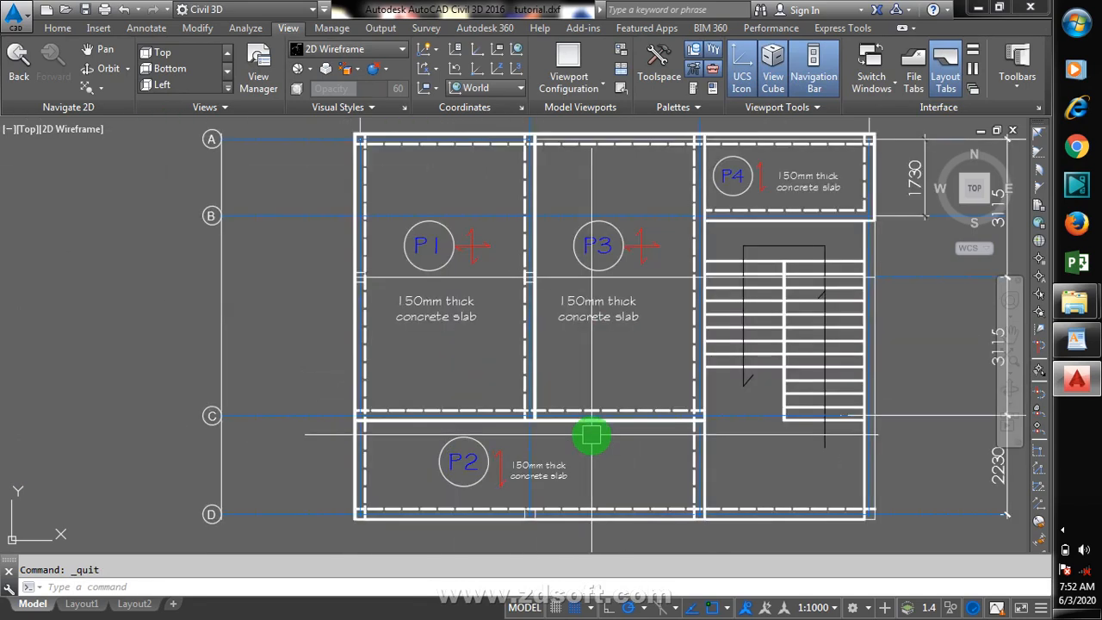
scroll(577, 413, "down", 3)
scroll(565, 386, "up", 2)
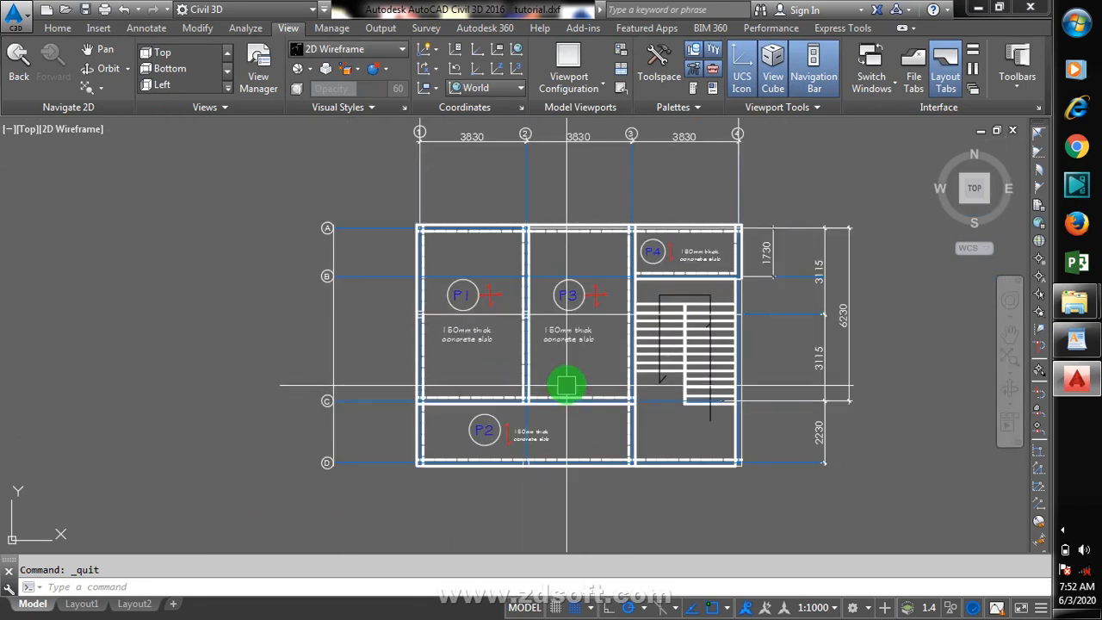
left_click(15, 15)
left_click(69, 206)
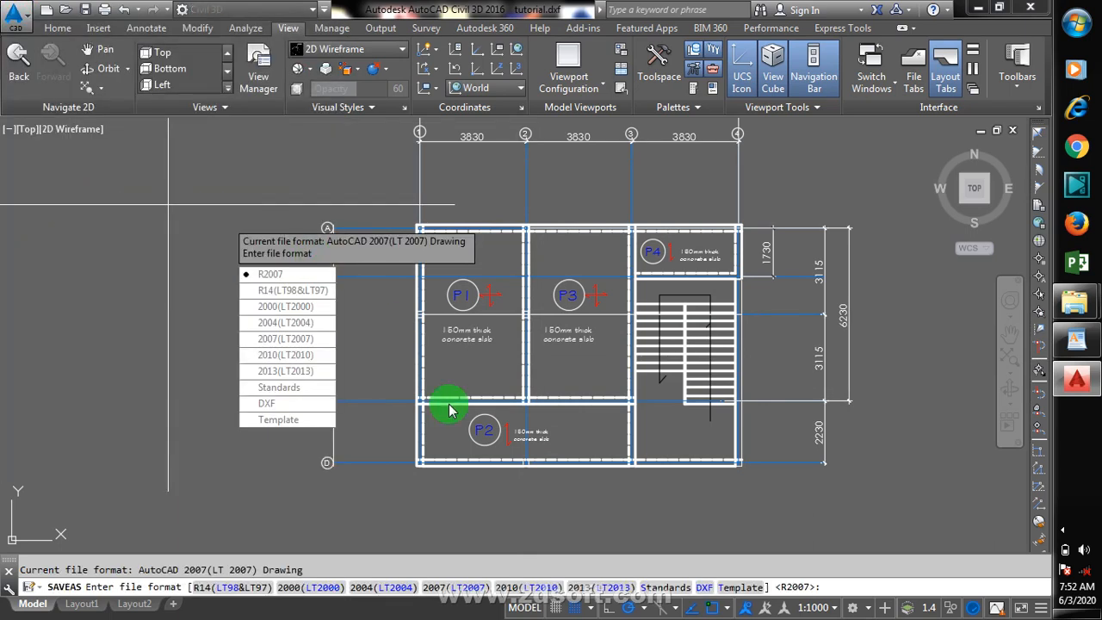
left_click(284, 402)
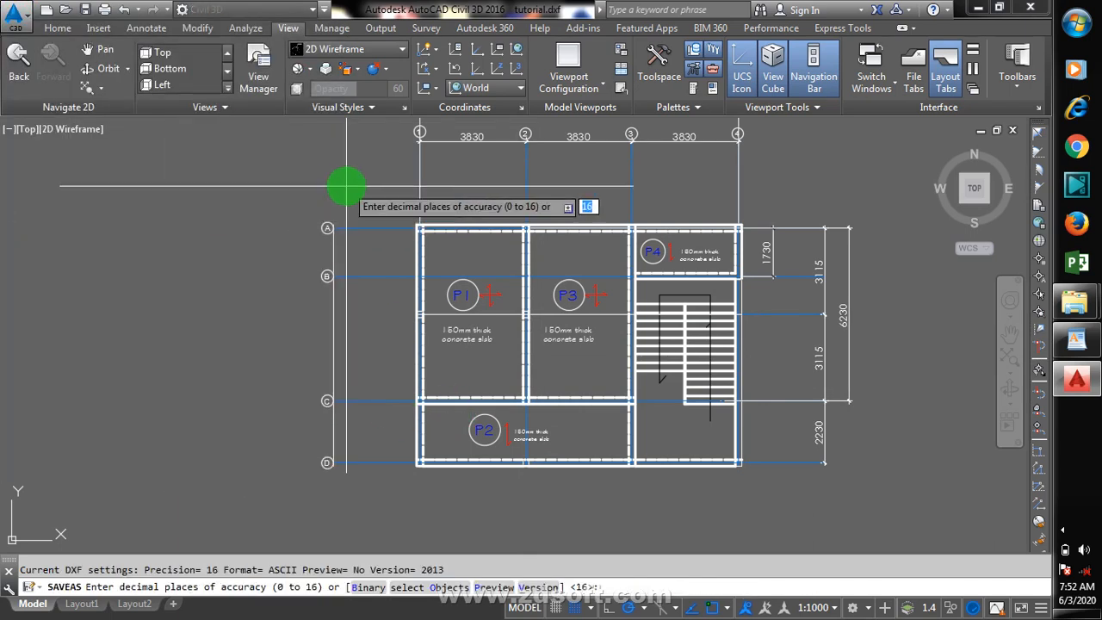
type("1")
key("Return")
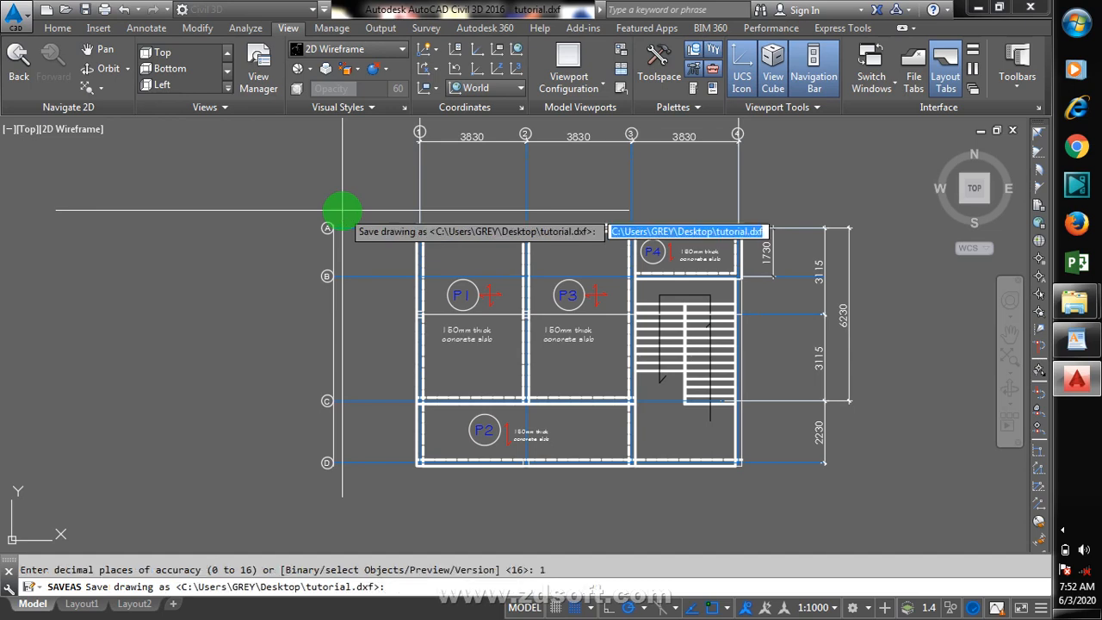
key("Return")
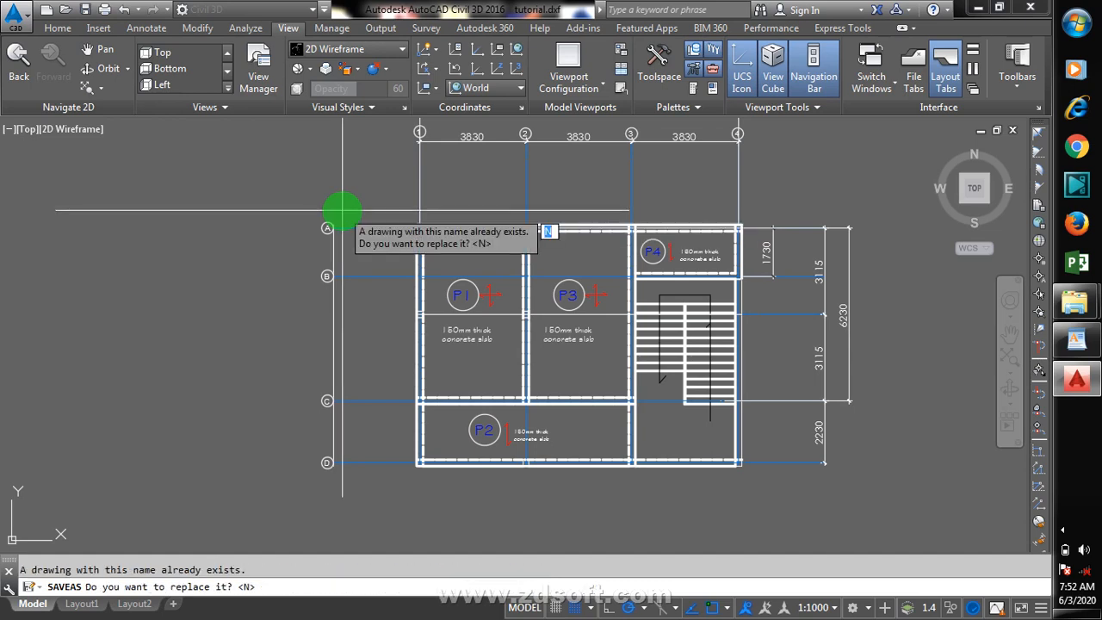
type("Y")
key("Return")
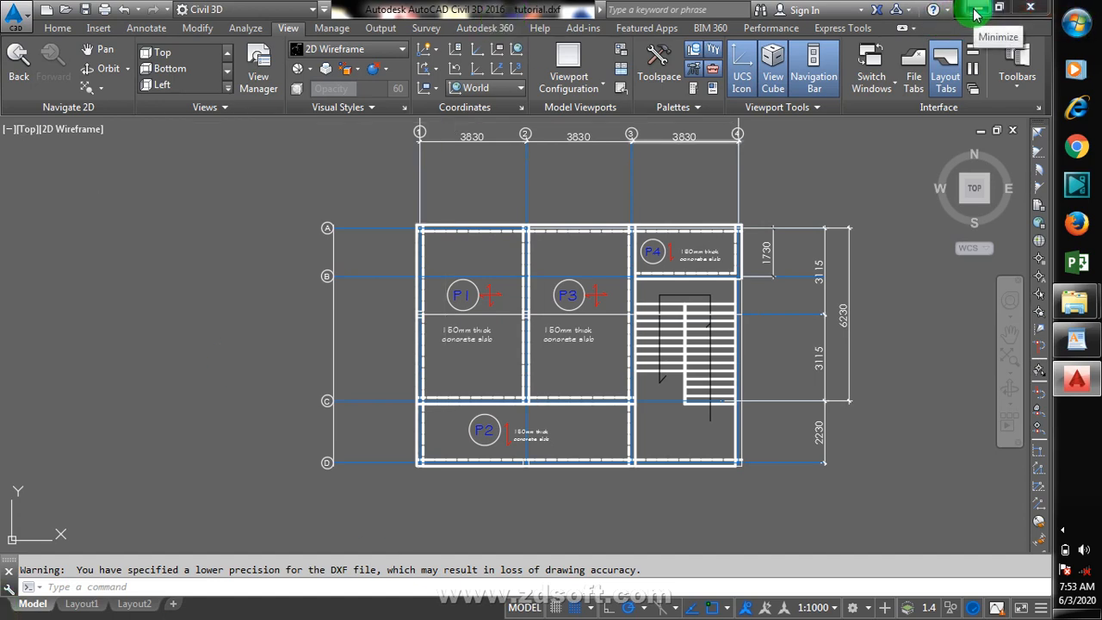
Step: Close tutorial.dxf without saving it in drawing format and exit Civil 3D
left_click(1030, 8)
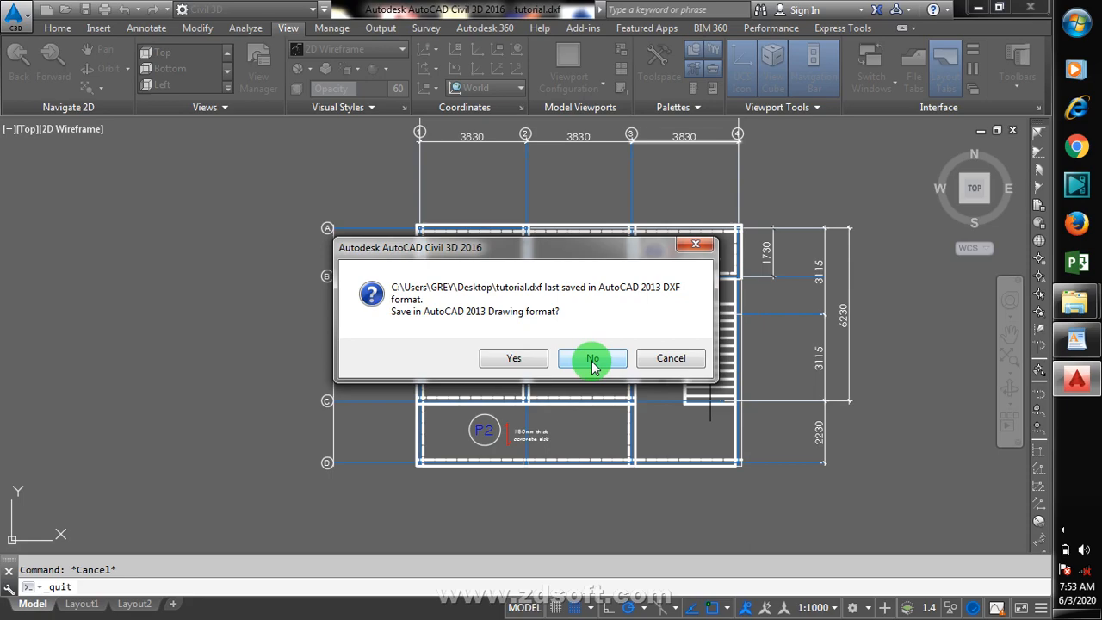
left_click(592, 360)
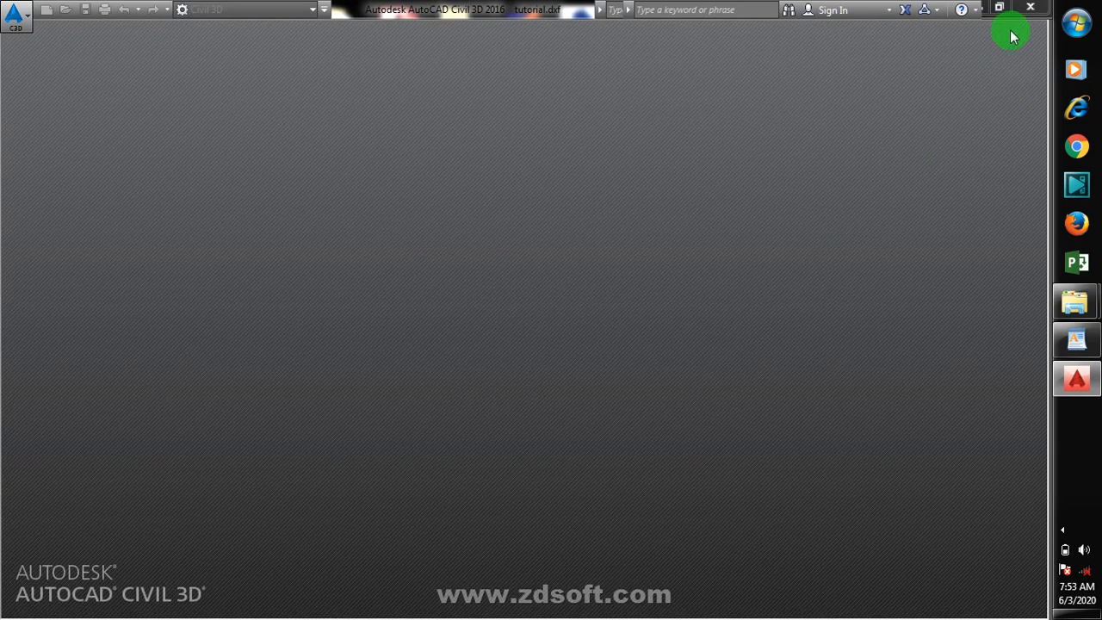
left_click(1023, 11)
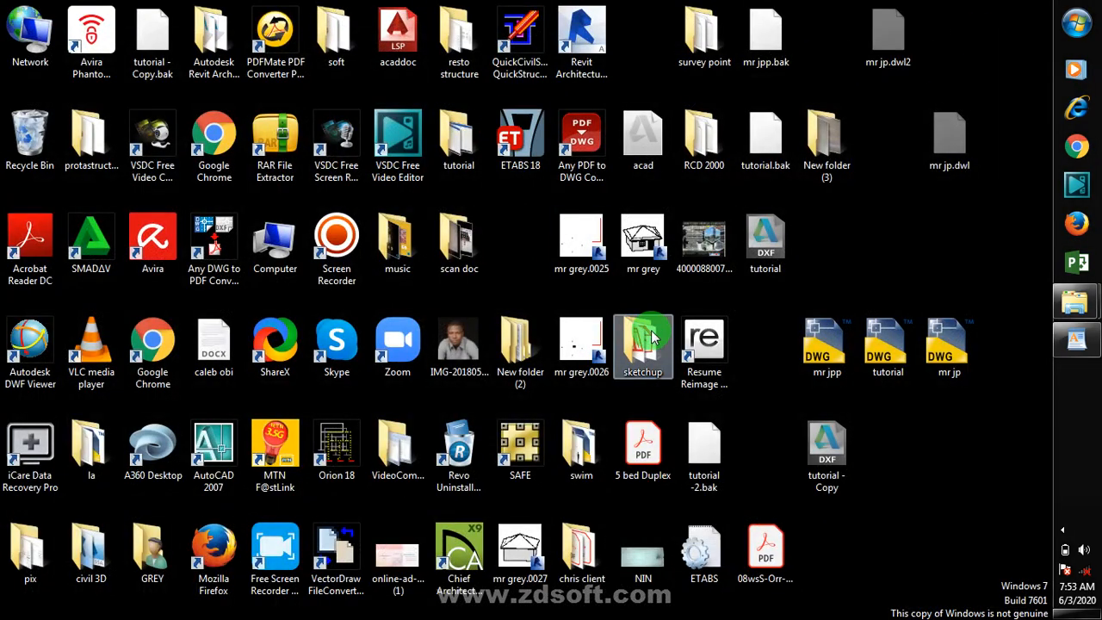
Step: Switch to ETABS by launching ETABS 18 from the desktop
double_click(779, 267)
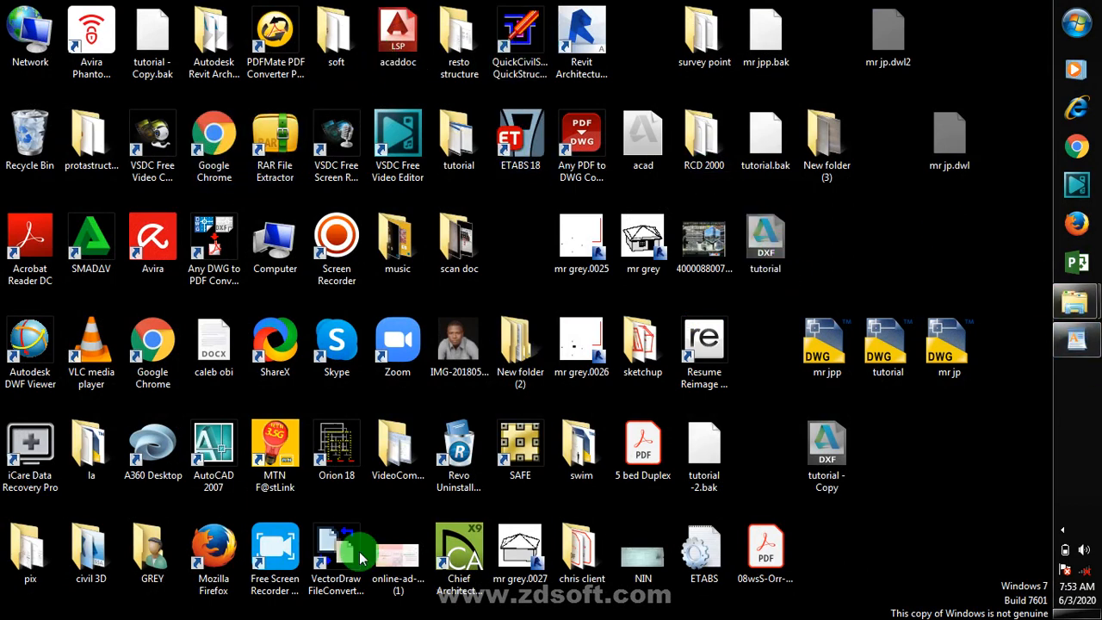
double_click(528, 148)
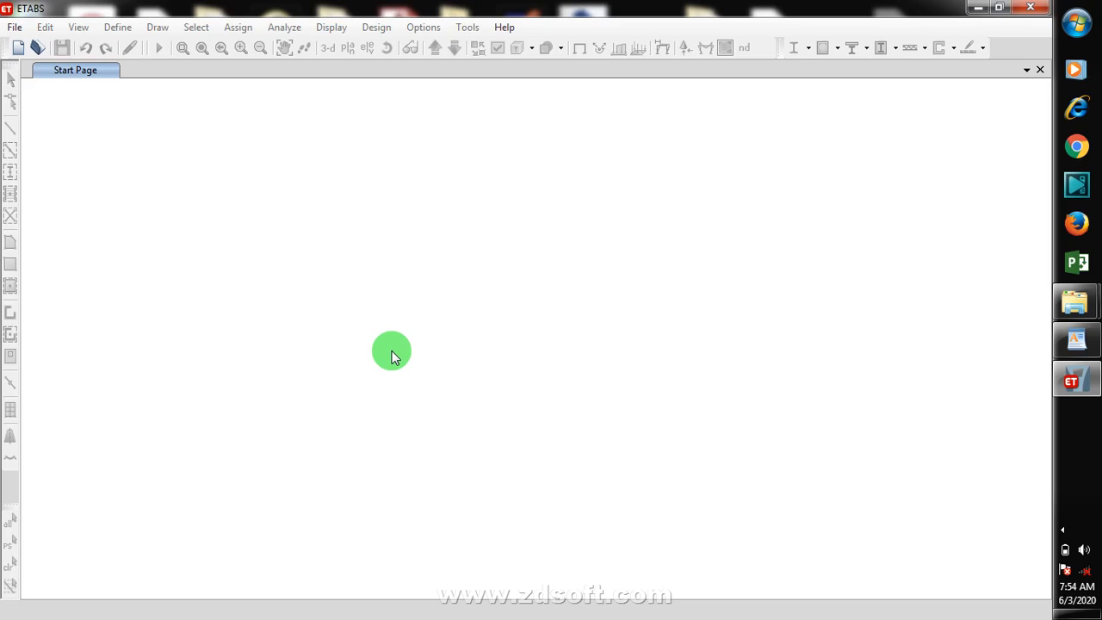
Step: Start a new model with built-in settings: Metric SI units, BSShapes2006, BS 5950-2000 steel and BS 8110-97 concrete codes
left_click(10, 31)
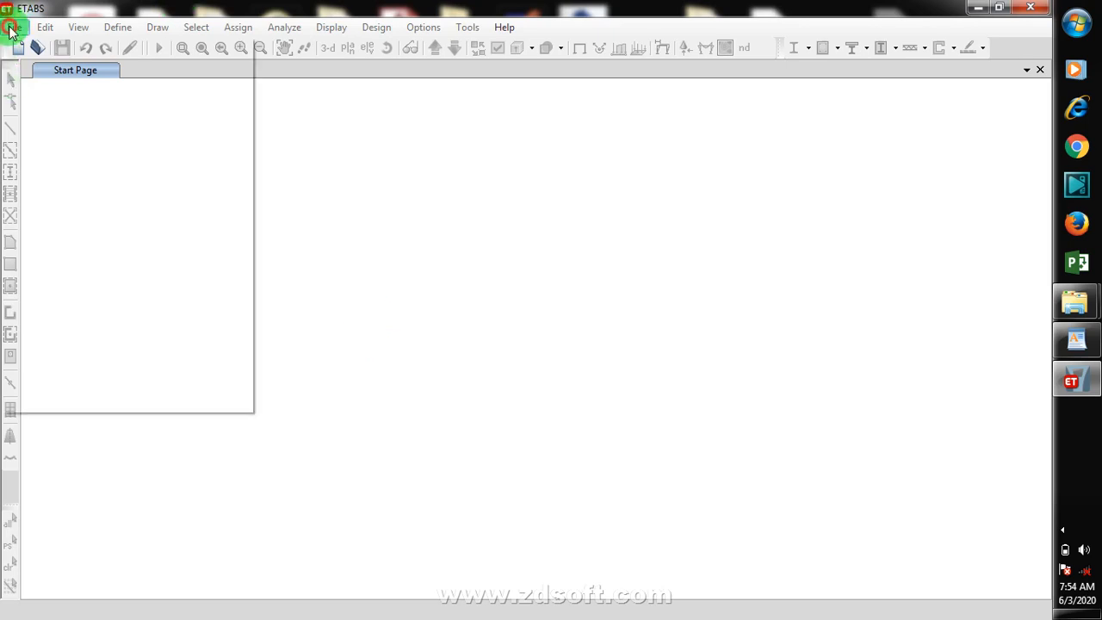
left_click(105, 59)
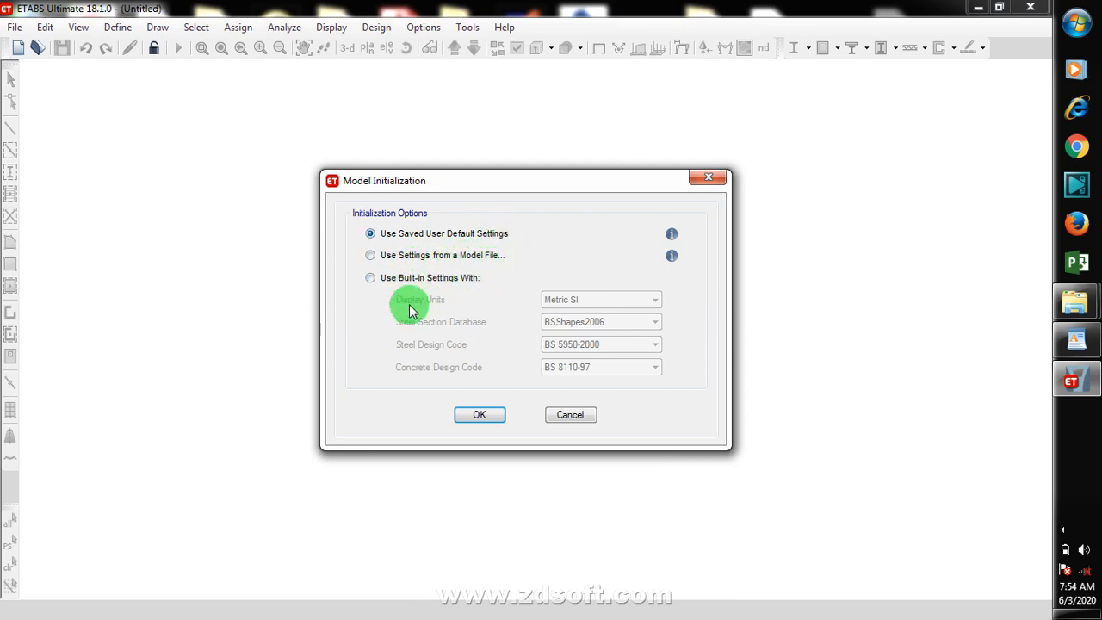
left_click(376, 277)
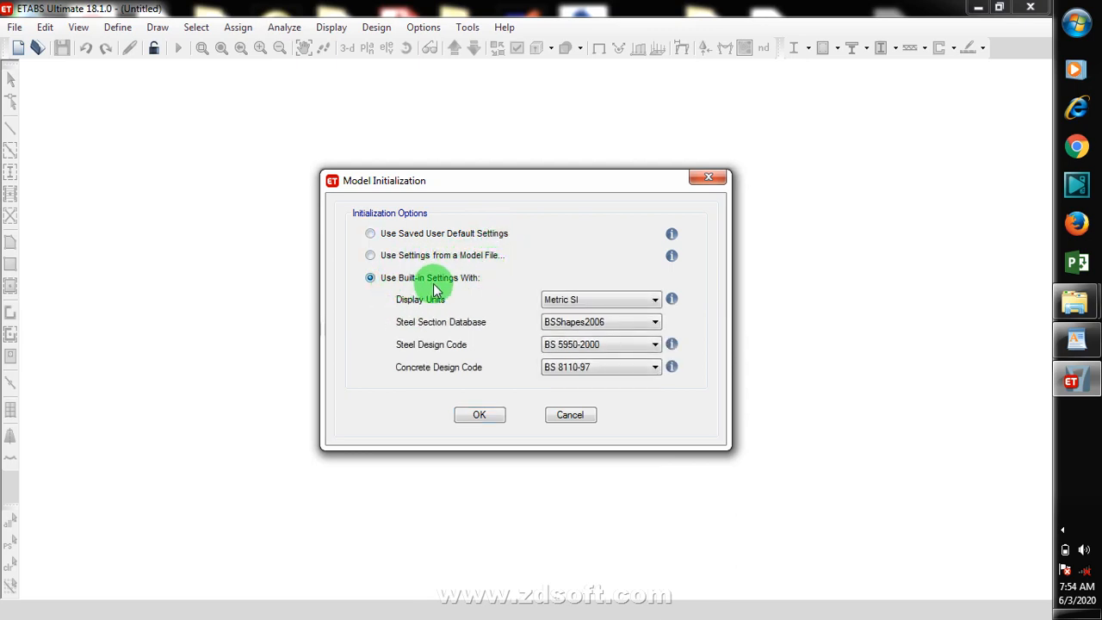
left_click(640, 308)
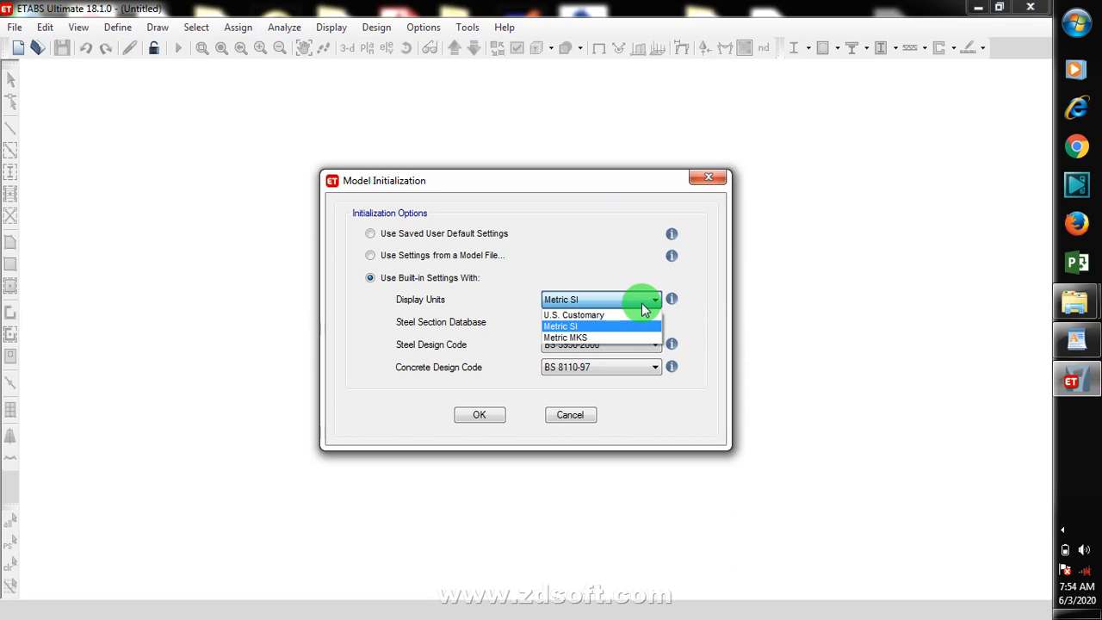
left_click(642, 303)
left_click(641, 303)
left_click(619, 301)
key("Tab")
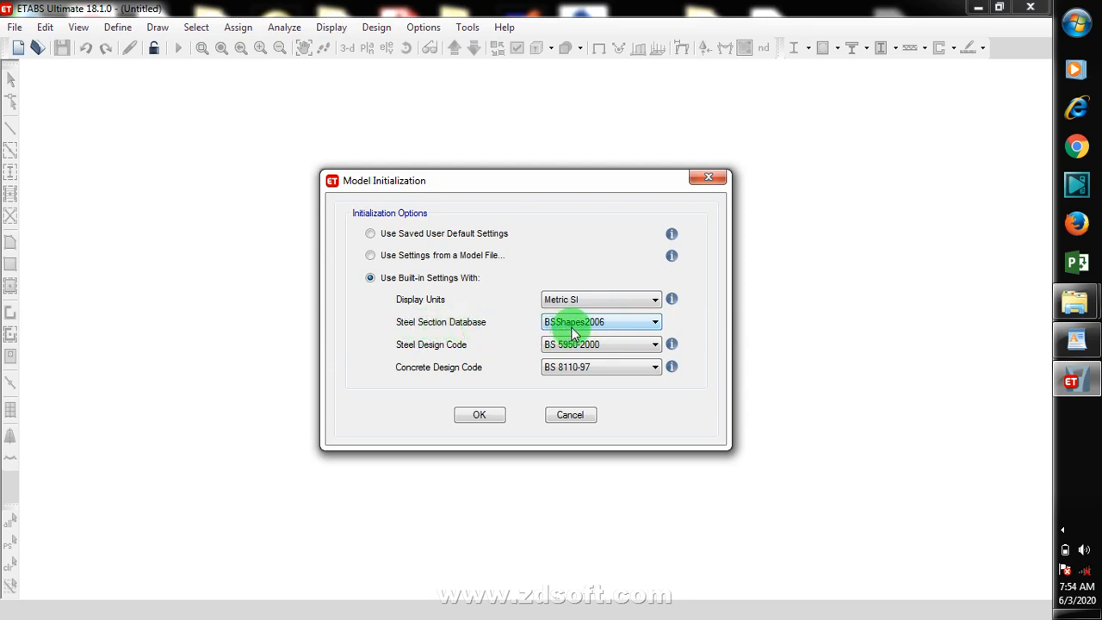
left_click(639, 331)
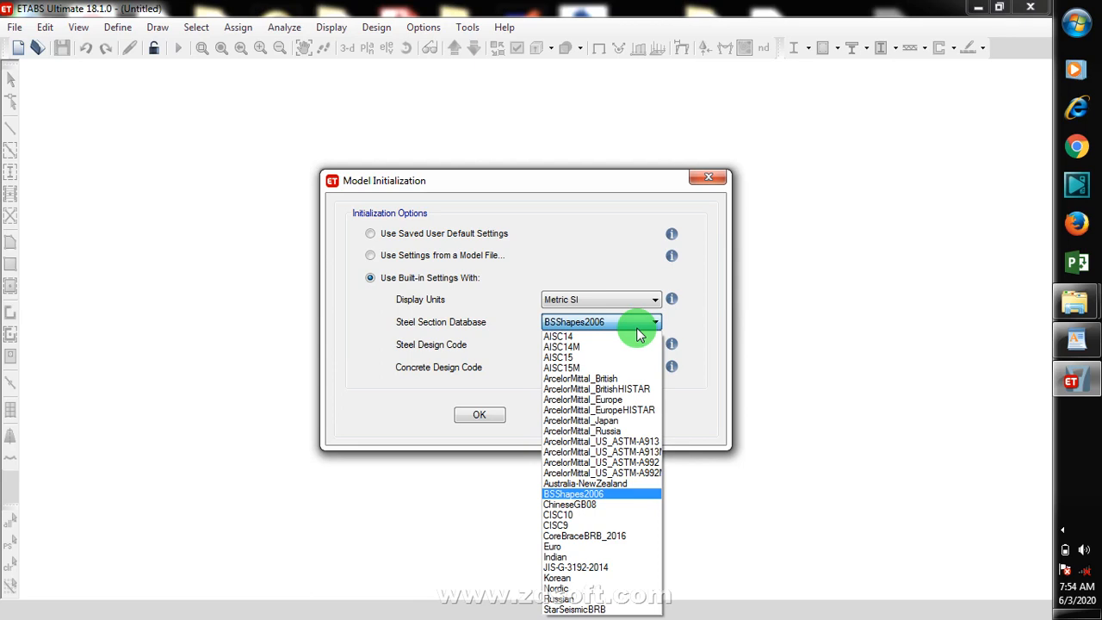
left_click(639, 334)
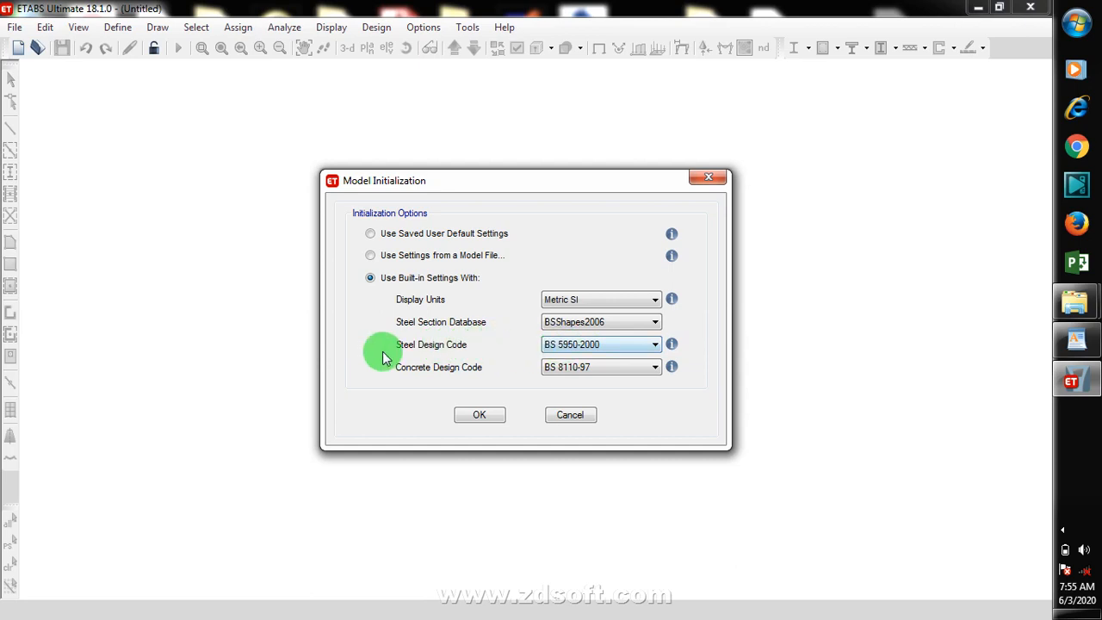
left_click(655, 349)
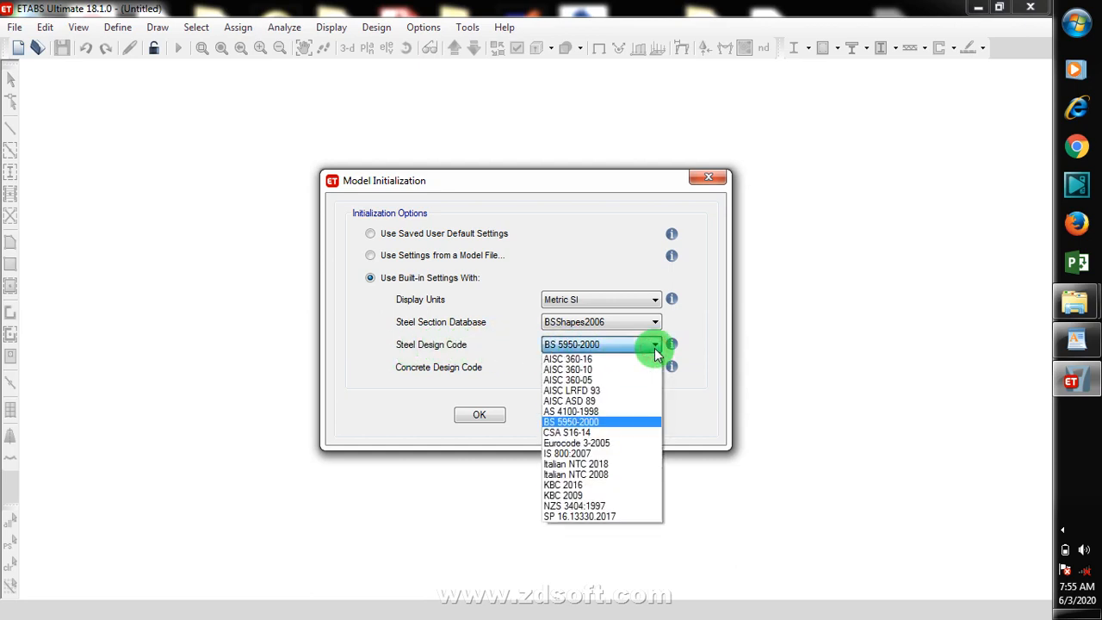
left_click(655, 349)
left_click(637, 367)
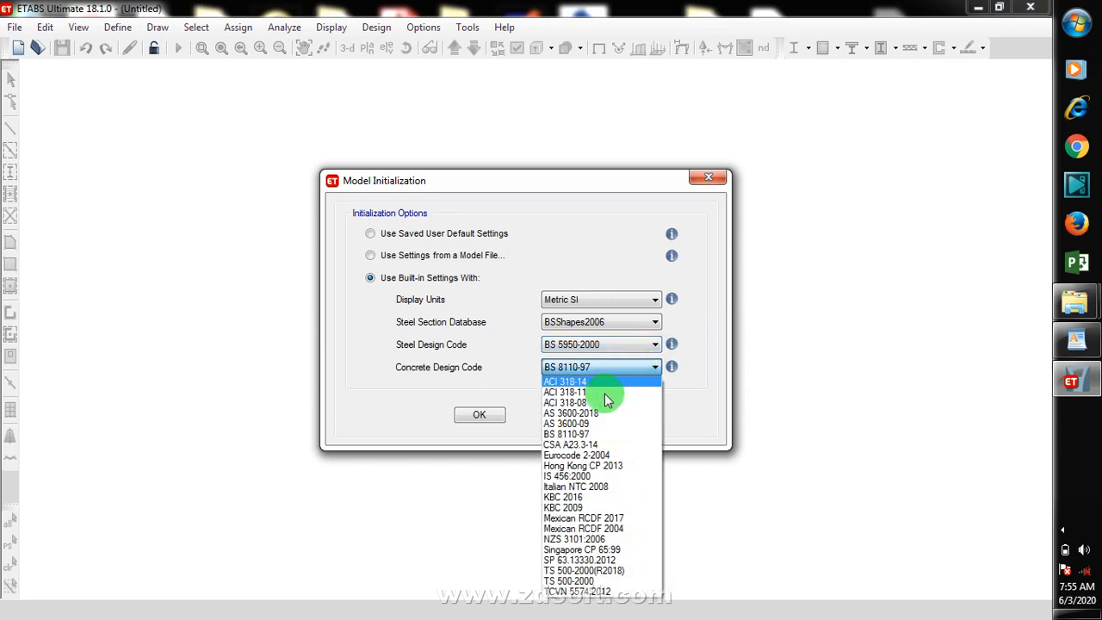
left_click(641, 371)
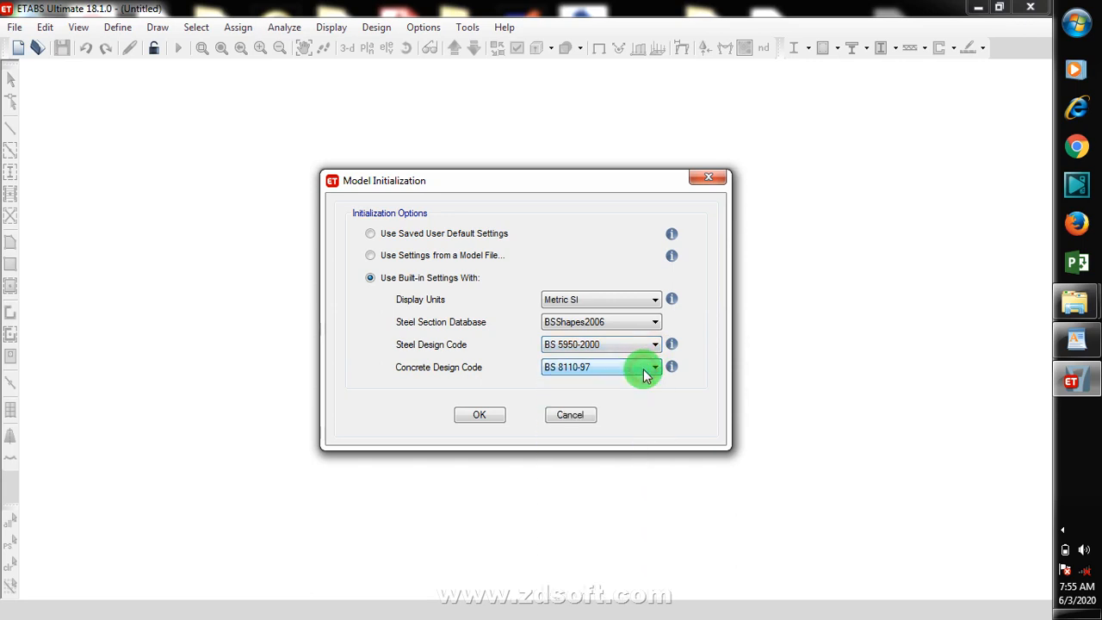
left_click(482, 414)
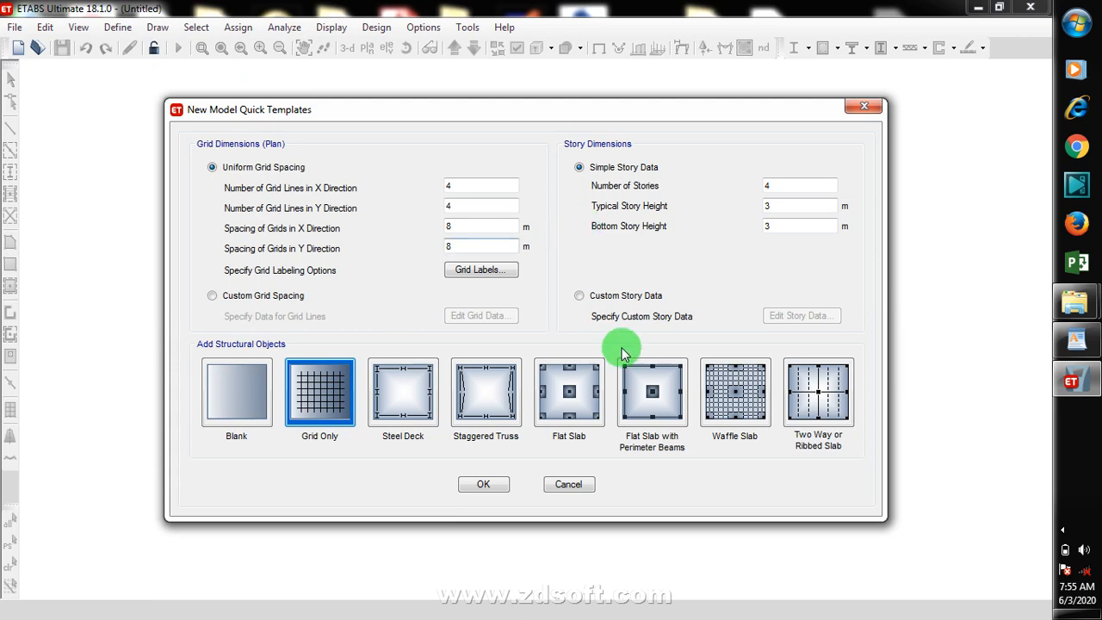
Step: Set up a blank model template with 3 stories and a 4.5 m bottom story height
double_click(799, 190)
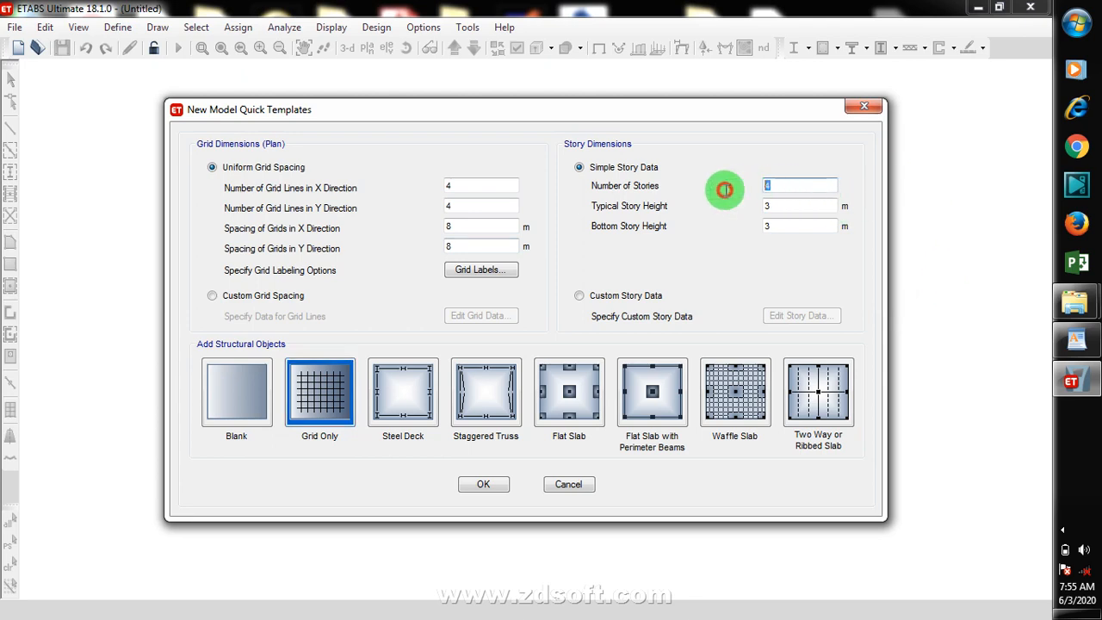
type("3")
left_click(786, 206)
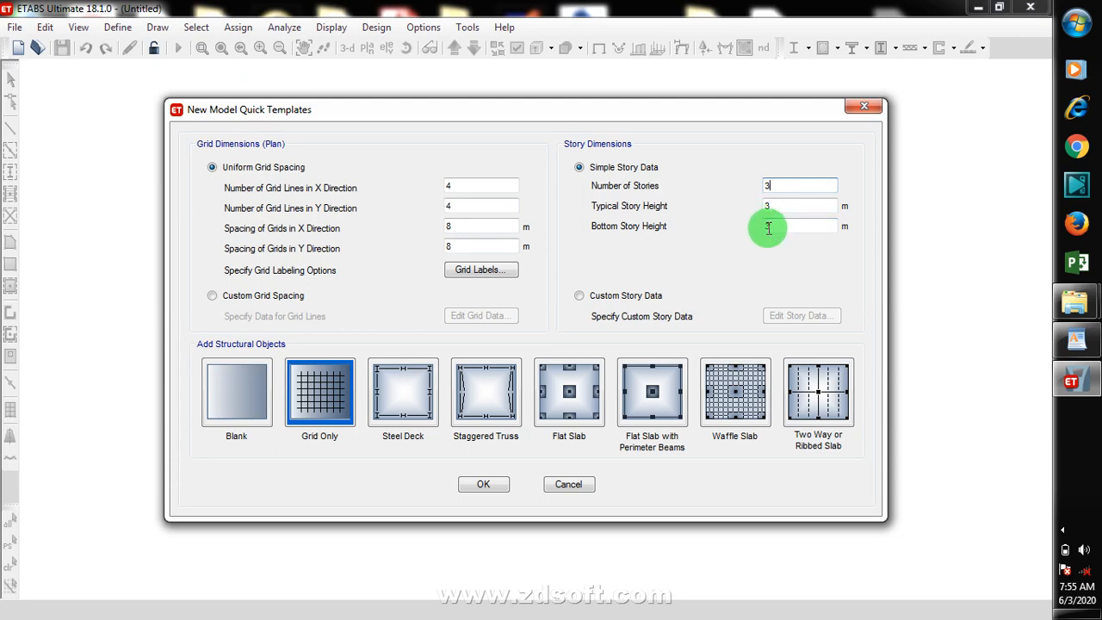
left_click_drag(795, 228, 699, 237)
type("4.5")
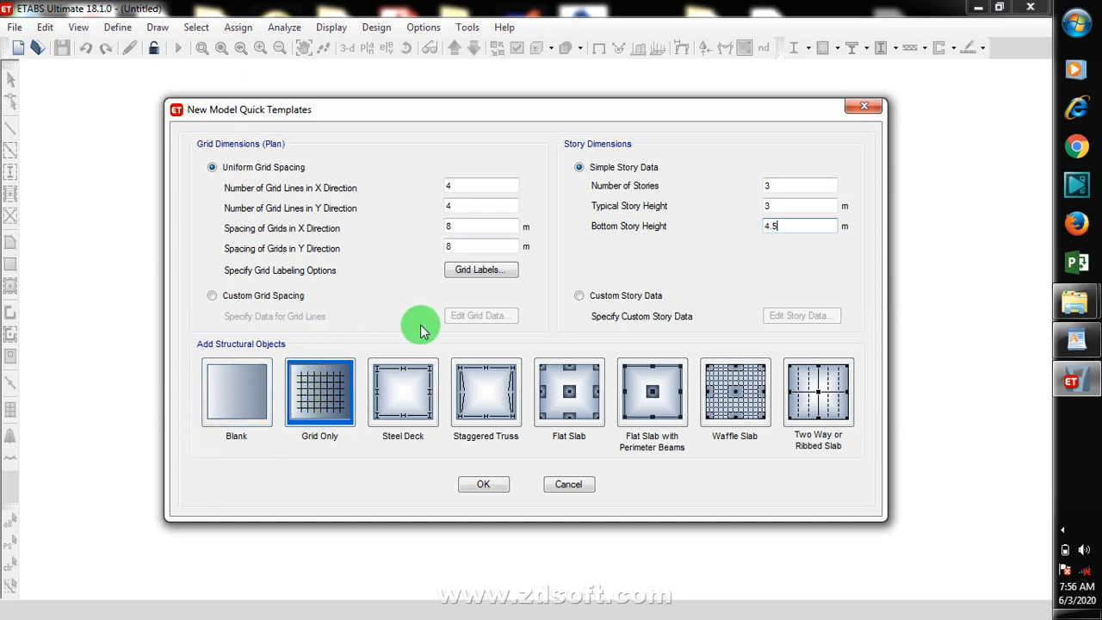
left_click(240, 397)
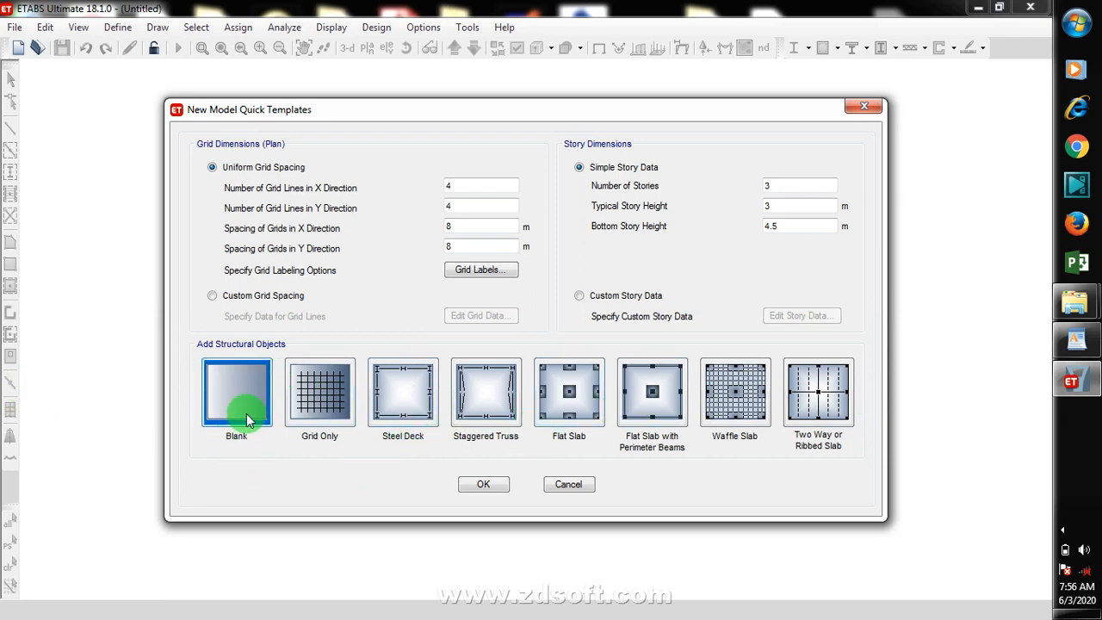
left_click(499, 487)
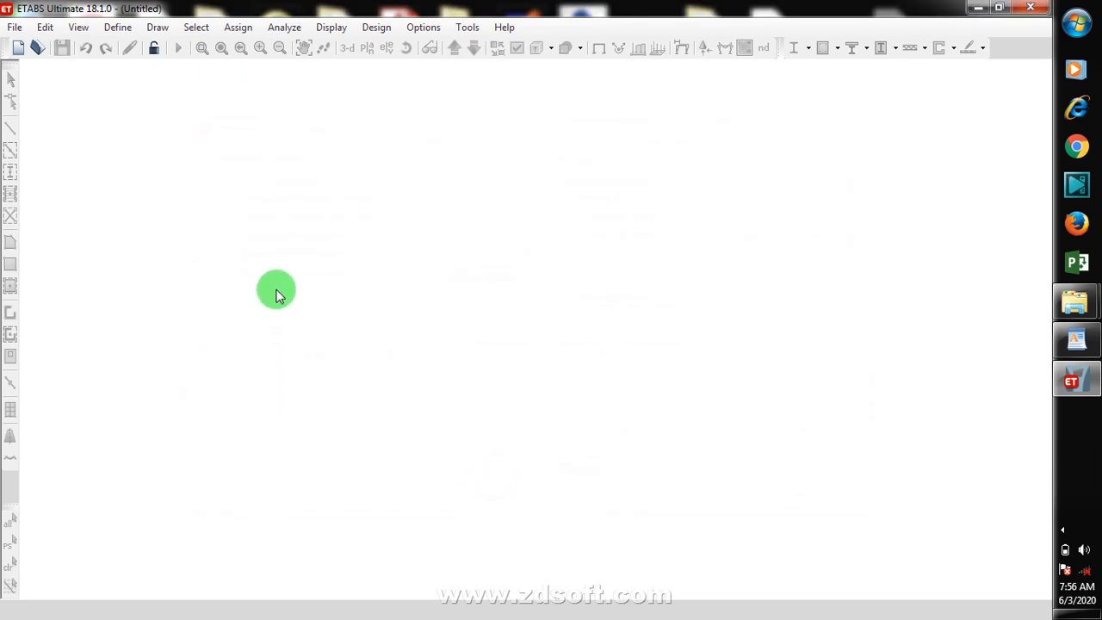
left_click(262, 178)
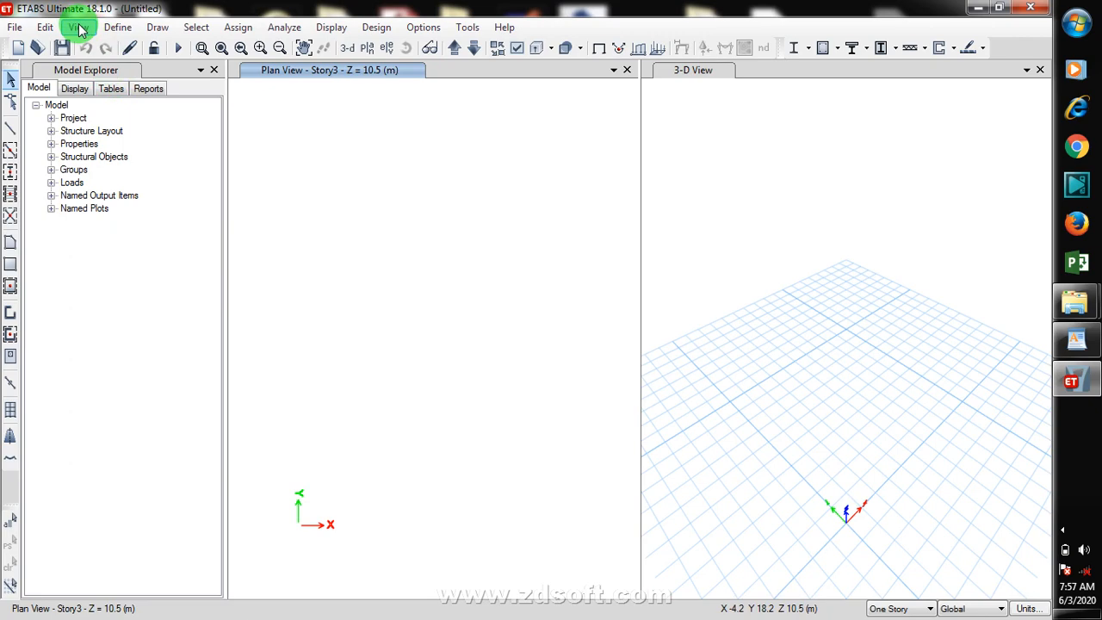
Step: Add a new concrete material for the Europe region using EN 1992-1-1 per EN 206-1, grade C20/25
left_click(121, 30)
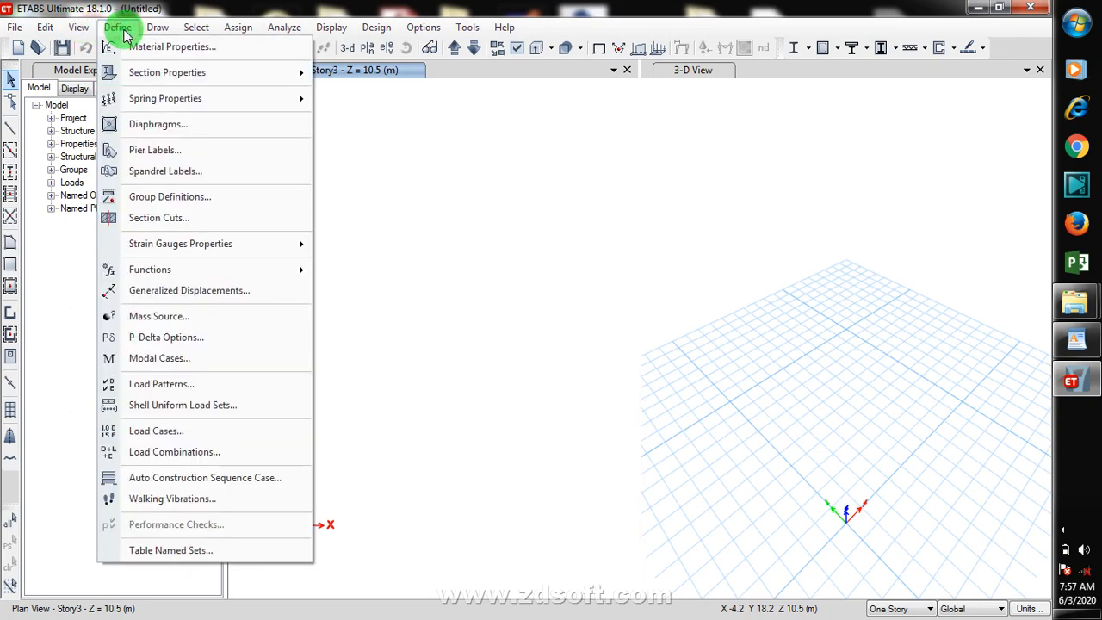
left_click(263, 46)
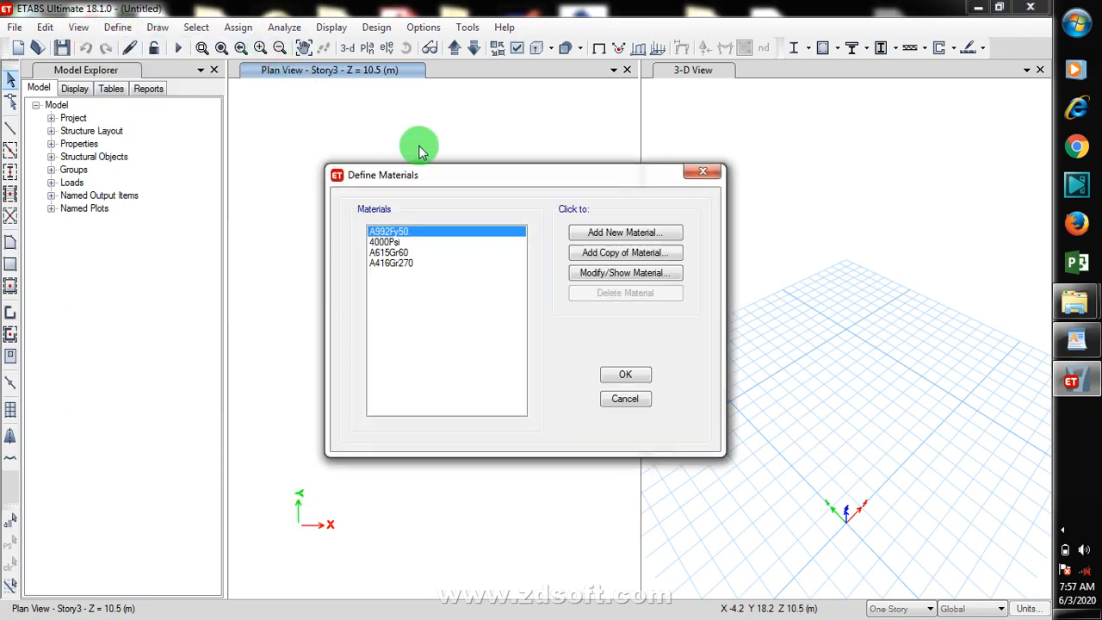
left_click(628, 238)
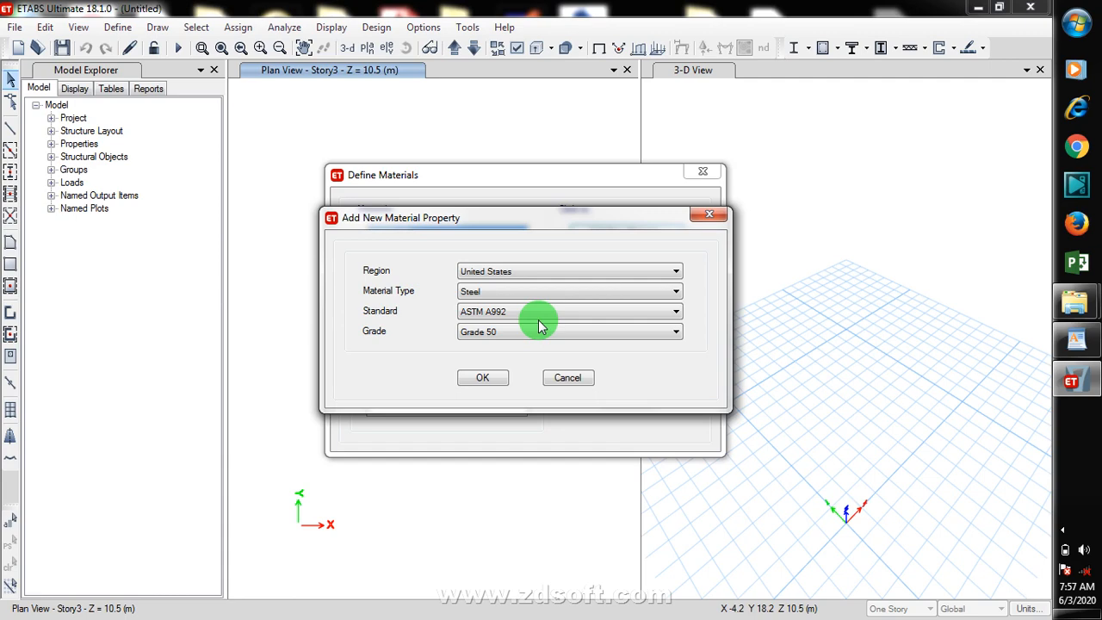
left_click(534, 291)
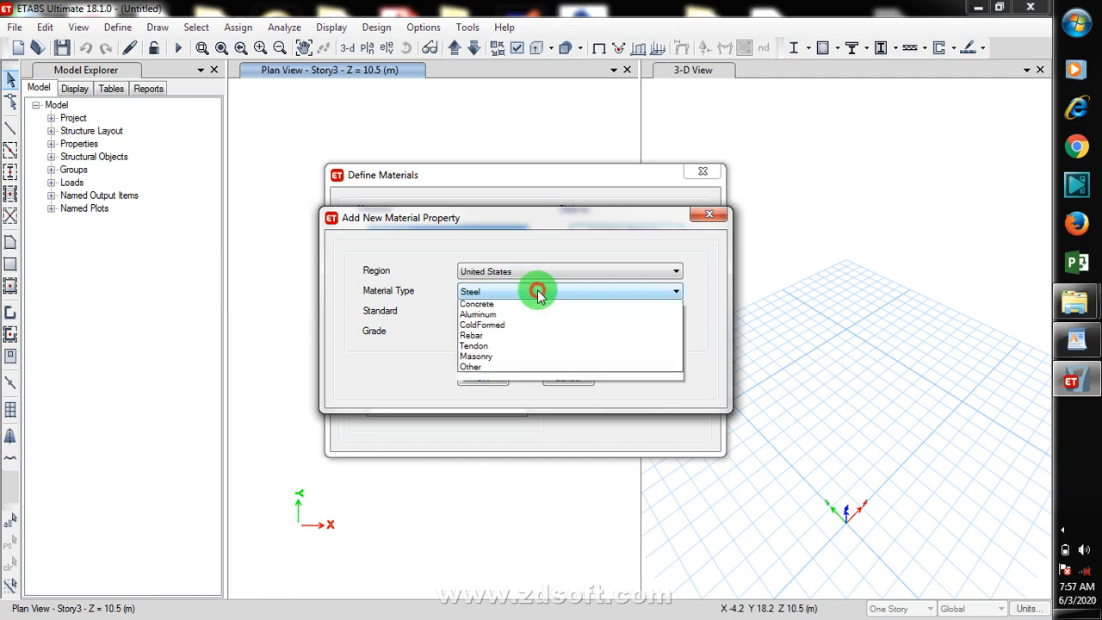
left_click(505, 316)
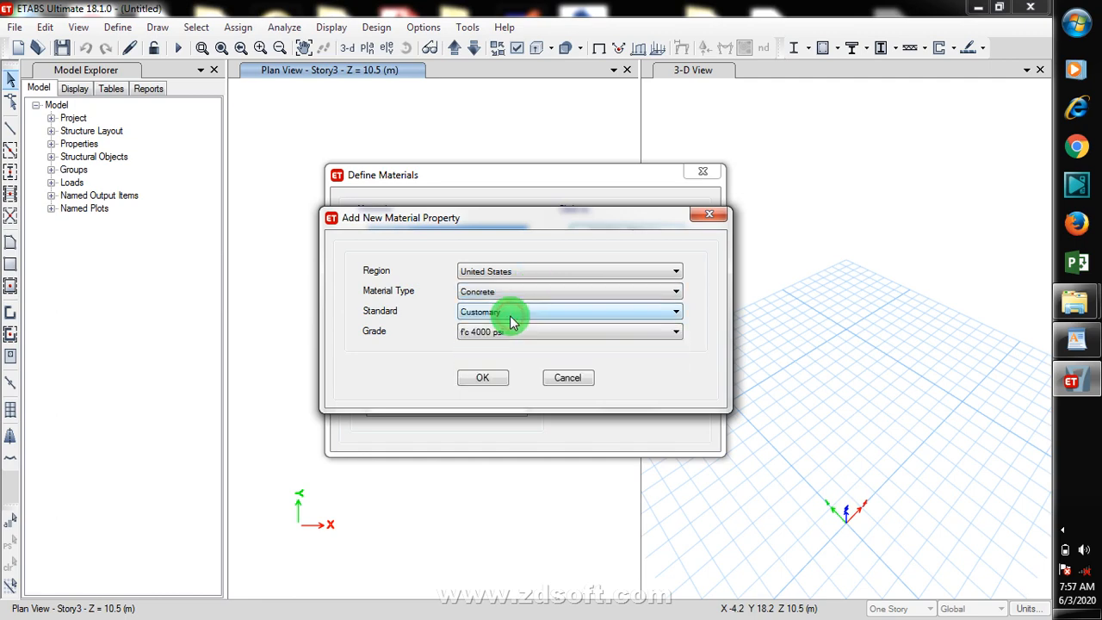
left_click(517, 312)
left_click(518, 310)
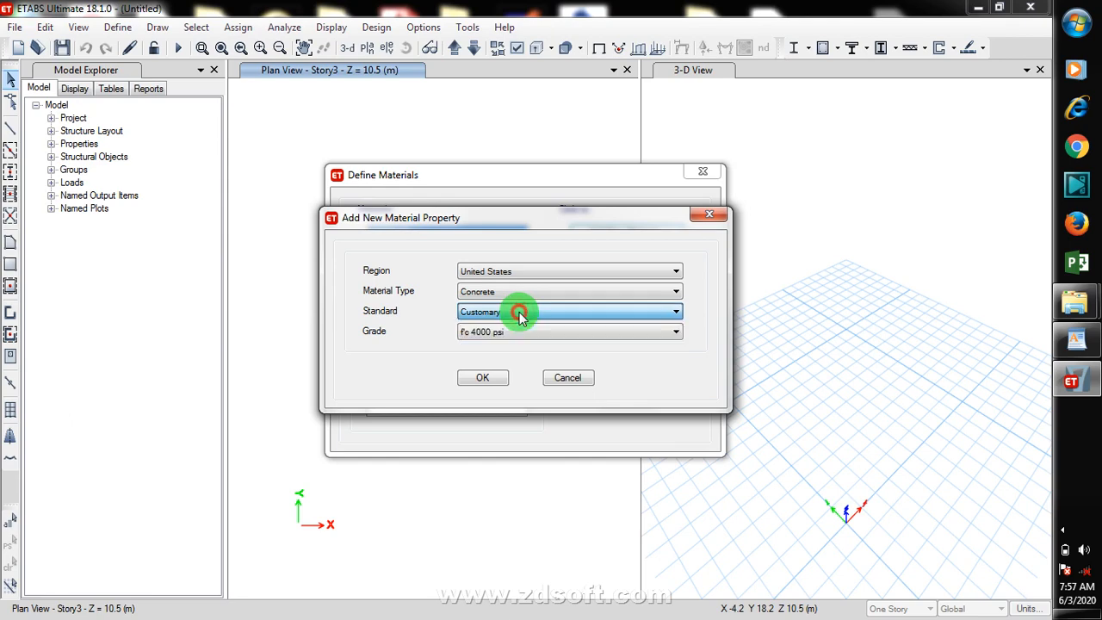
left_click(526, 337)
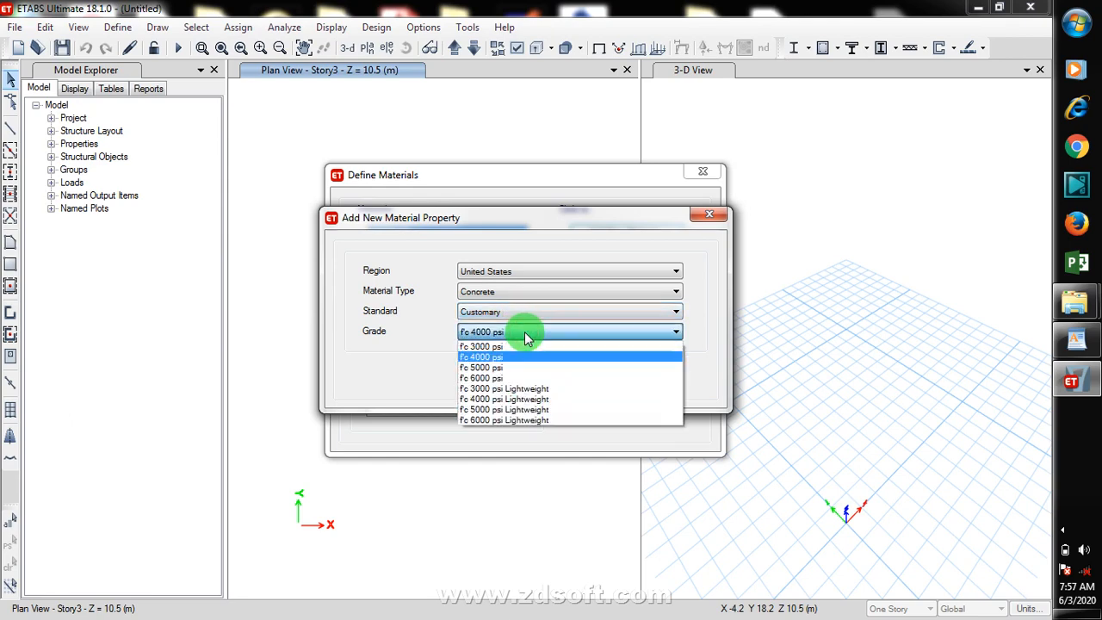
left_click(525, 335)
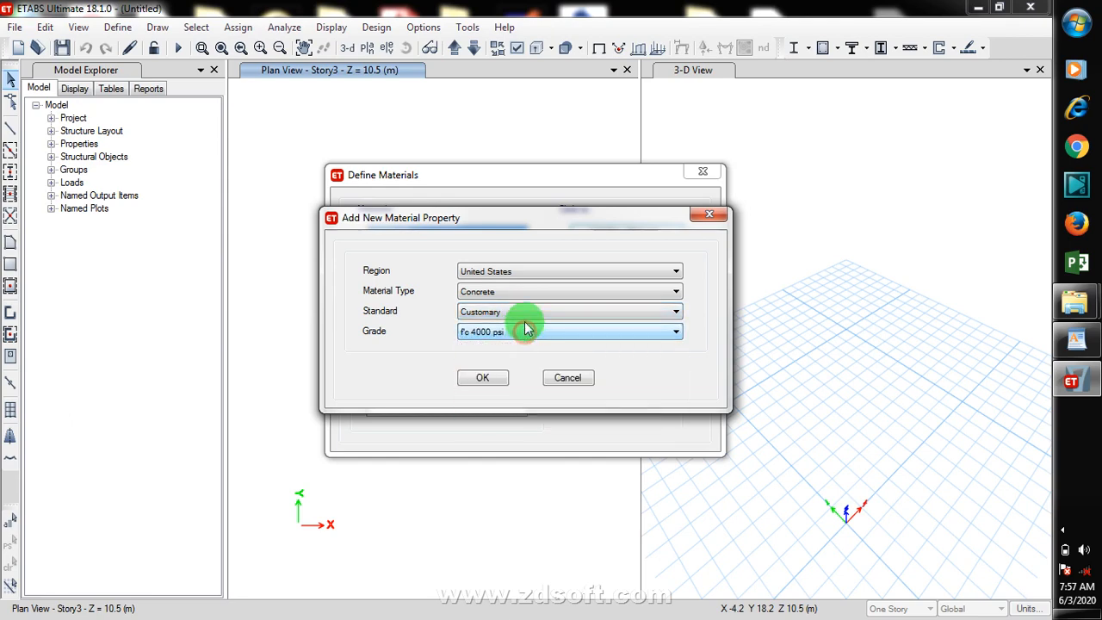
left_click(556, 279)
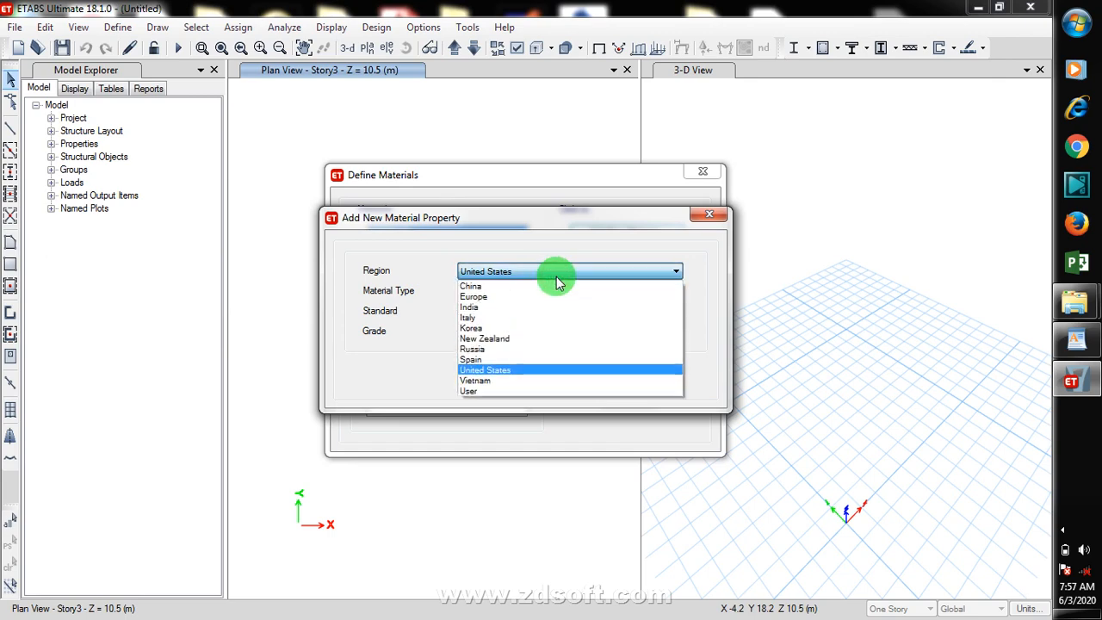
left_click(512, 298)
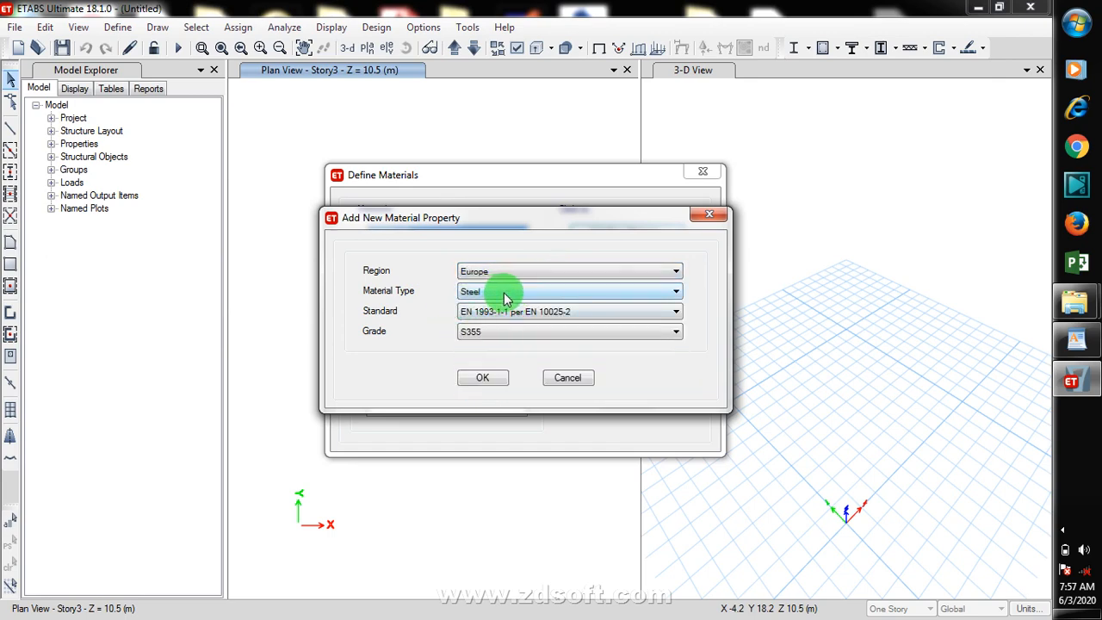
left_click(505, 292)
left_click(498, 316)
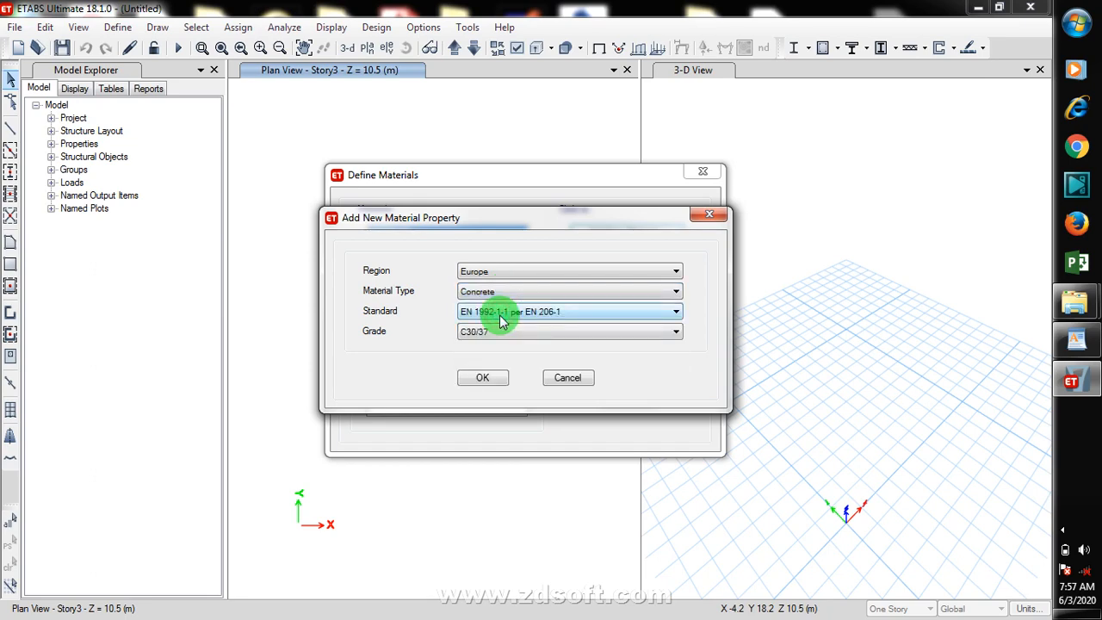
left_click(573, 315)
left_click(575, 318)
left_click(568, 336)
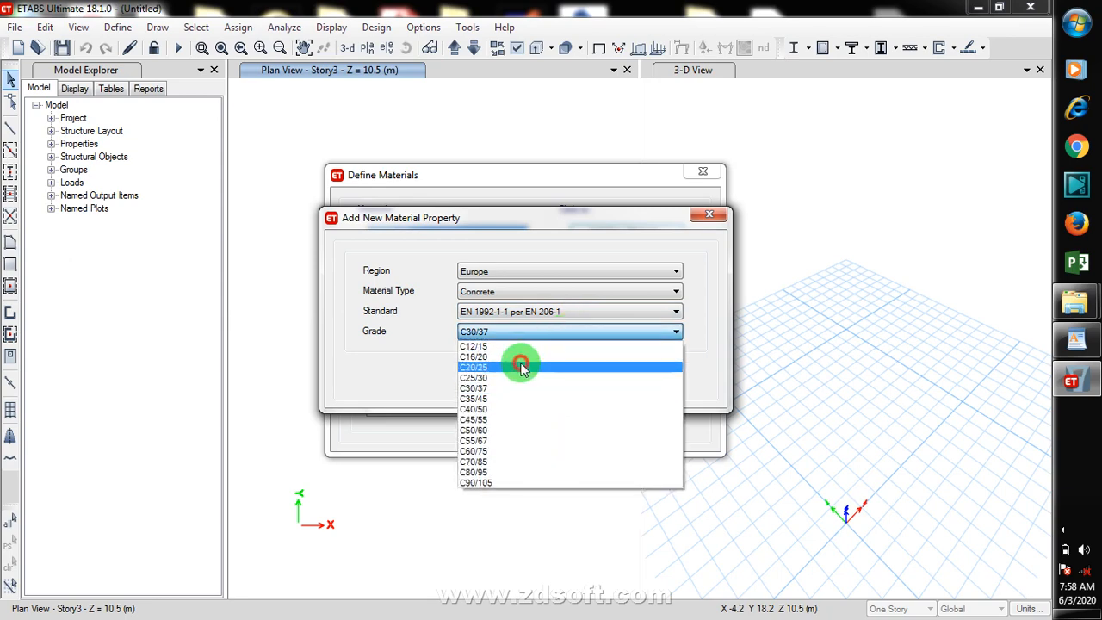
left_click(522, 368)
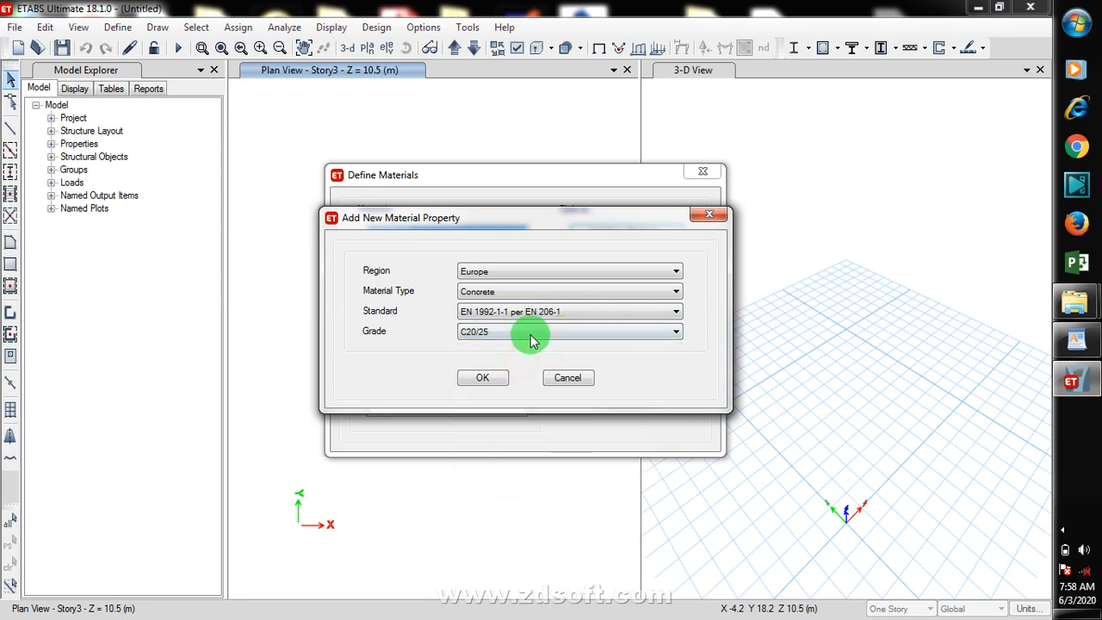
left_click(483, 379)
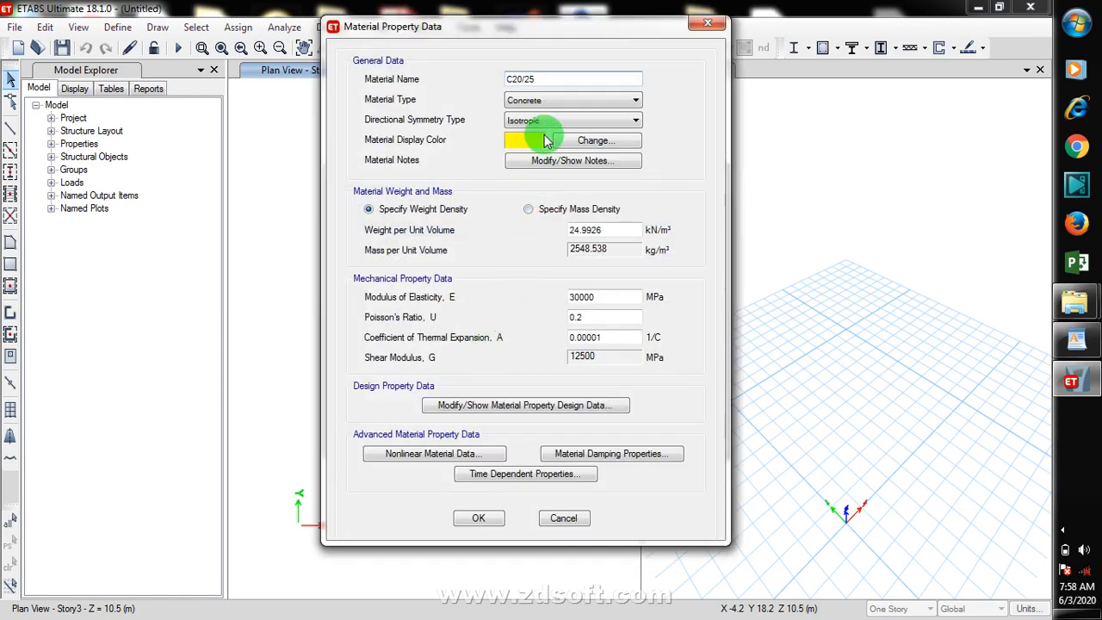
Step: Rename the new concrete material to CONC 20/25 and accept its property data
left_click_drag(536, 78, 438, 79)
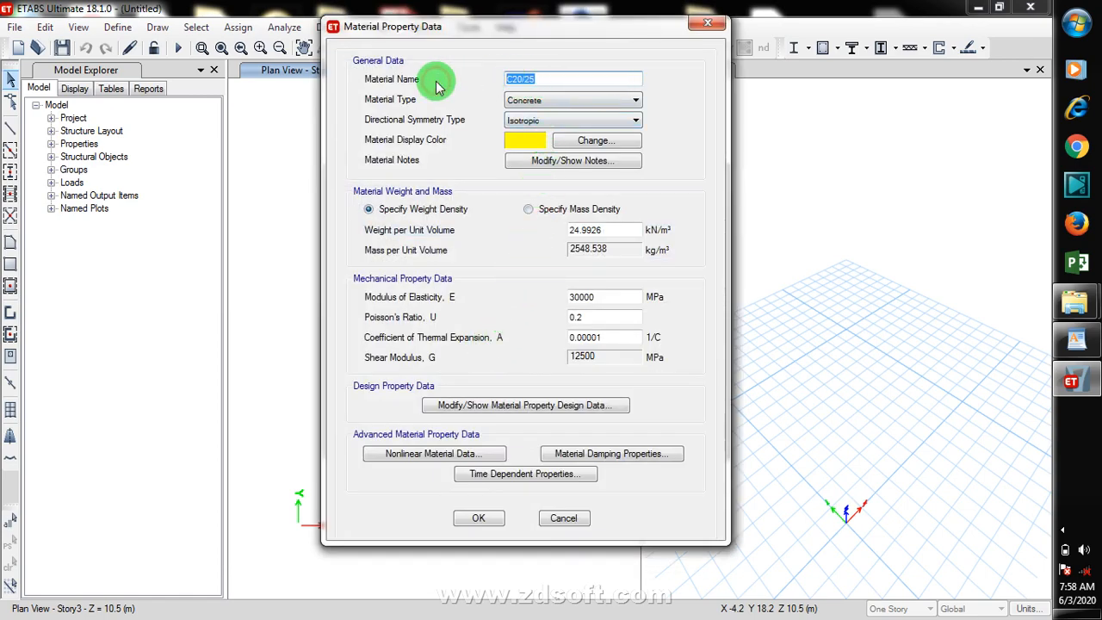
type("C ONC 20/25")
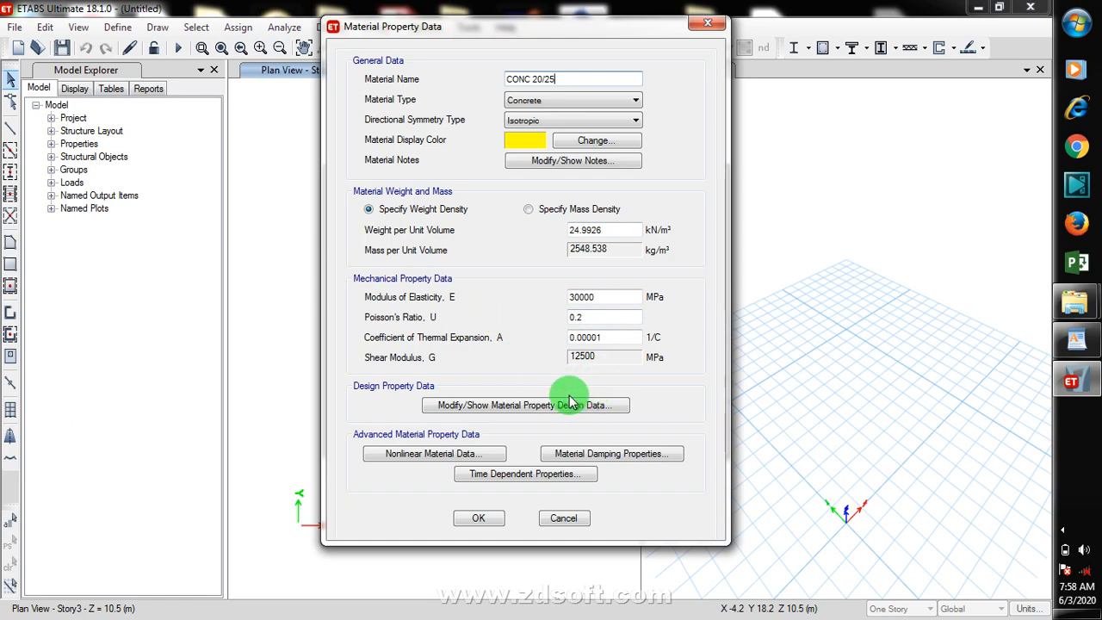
left_click(548, 210)
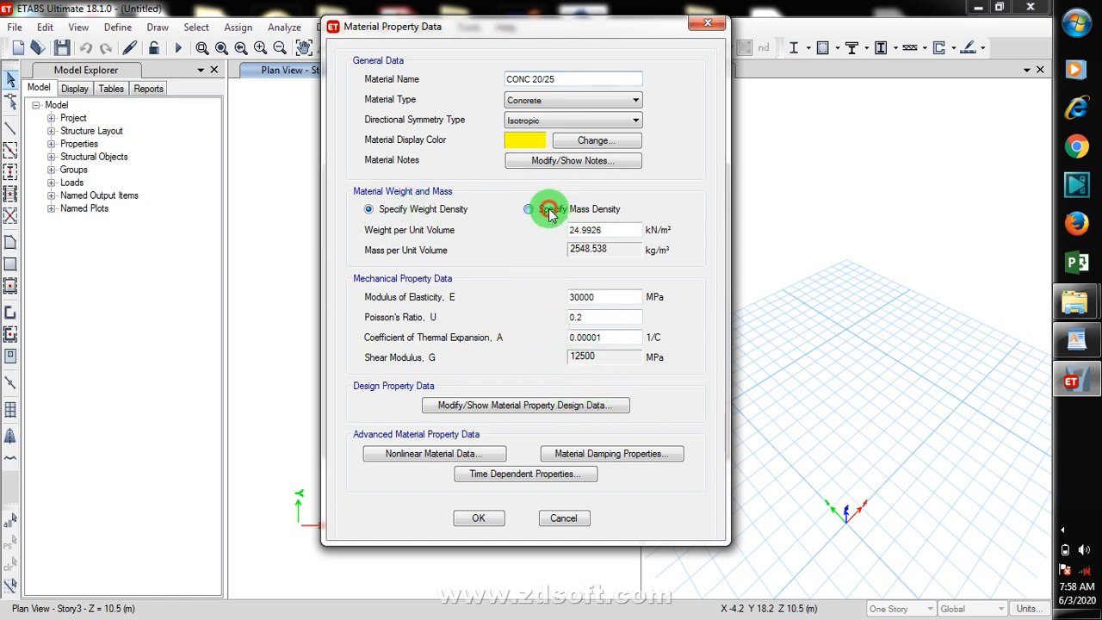
left_click(387, 210)
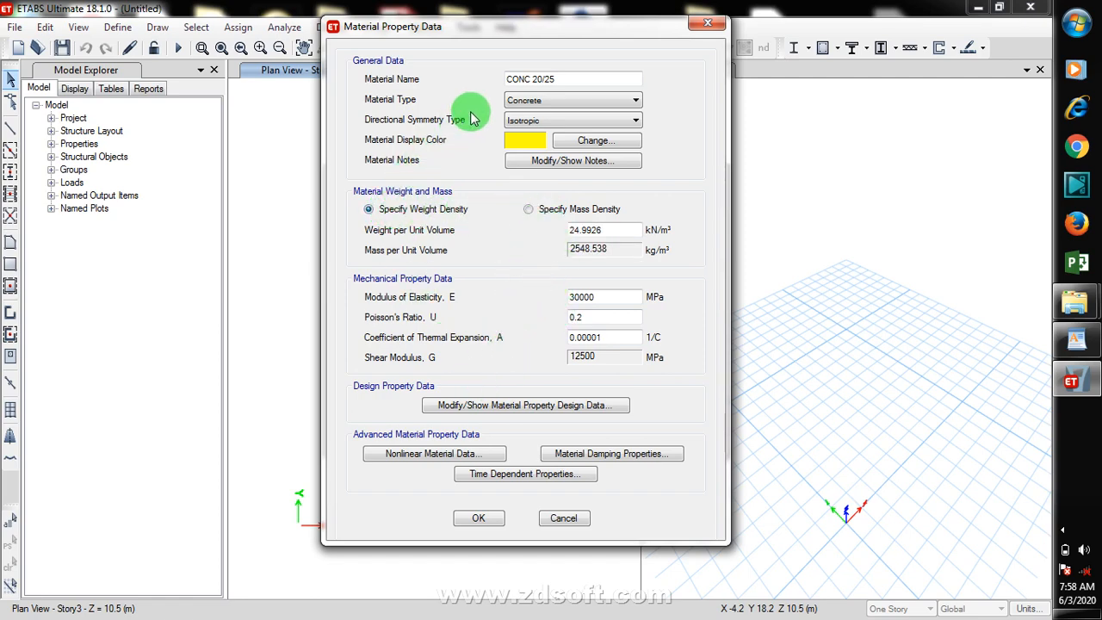
left_click(551, 120)
left_click(551, 119)
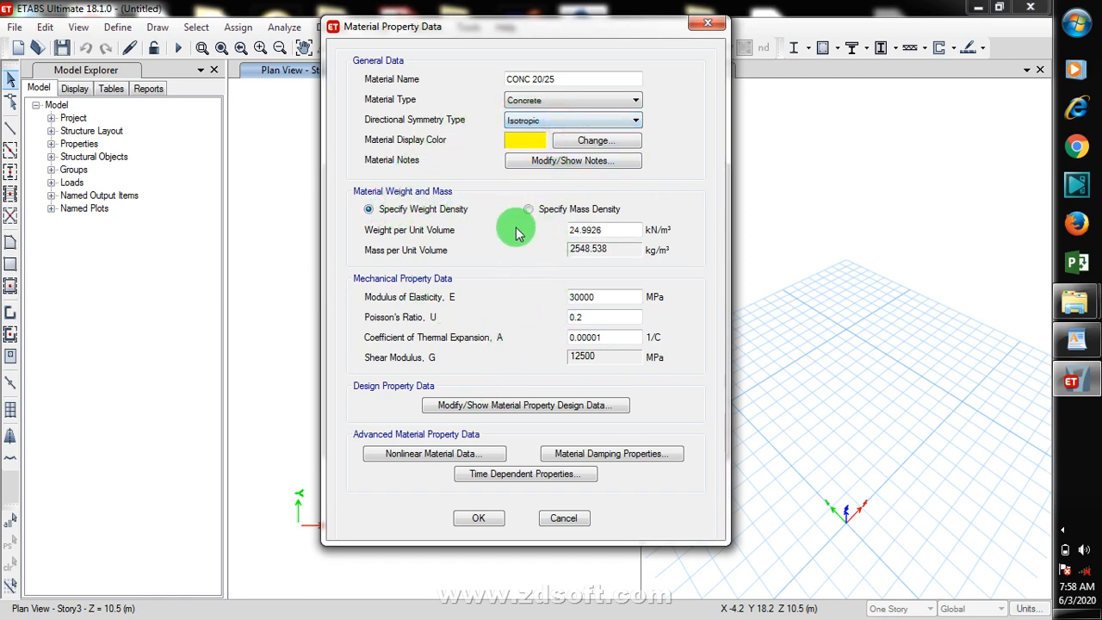
left_click(471, 520)
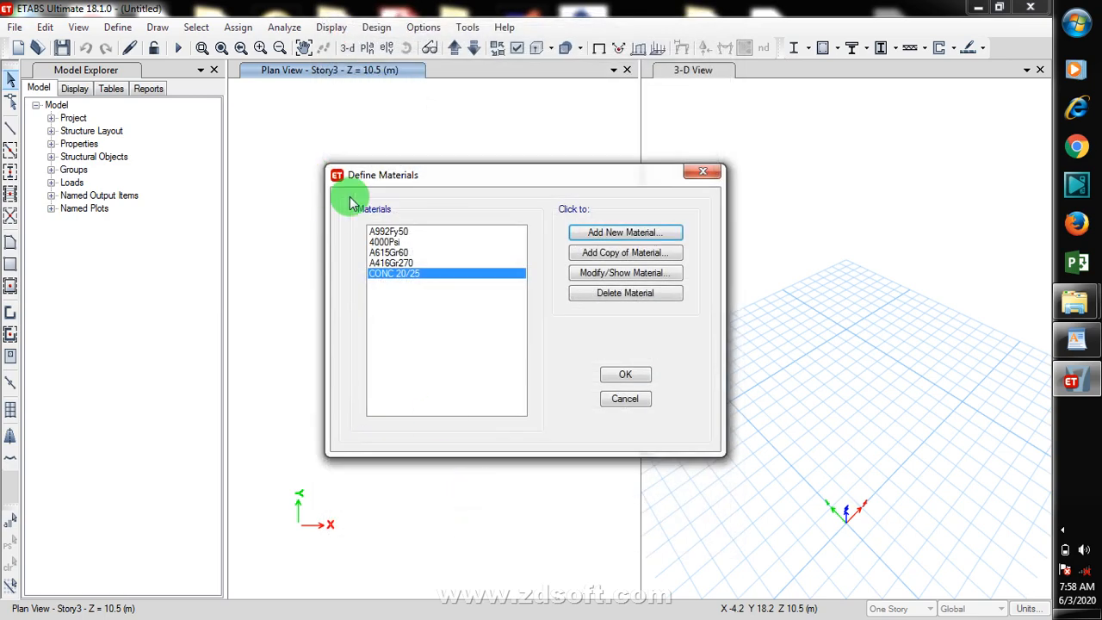
Step: Add a Rebar material for the Europe region with default properties and close the materials list
left_click(637, 240)
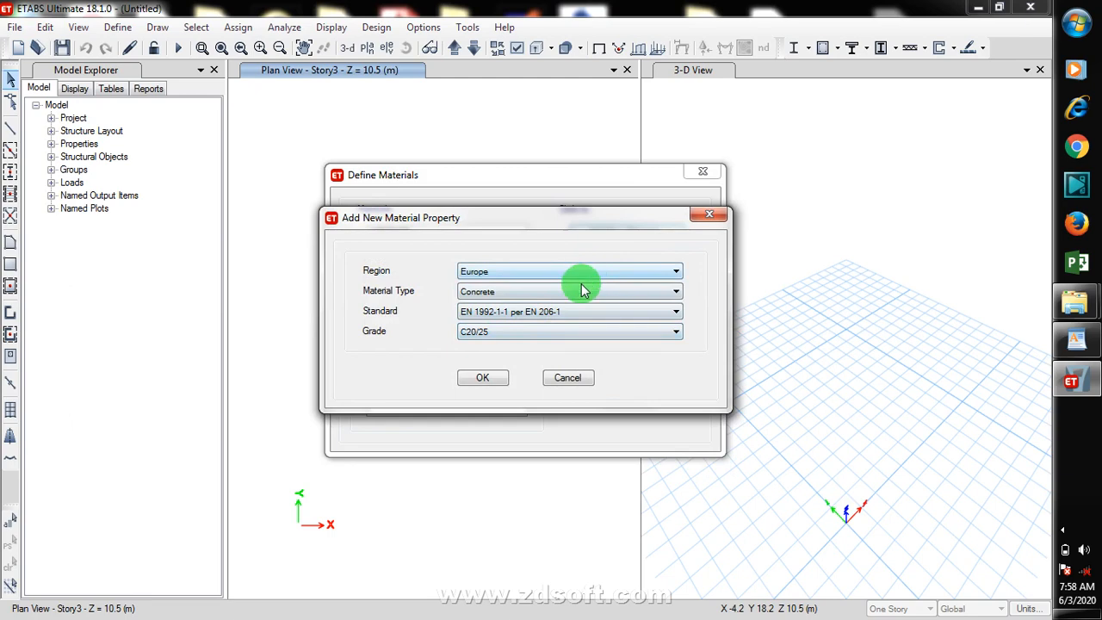
left_click(578, 293)
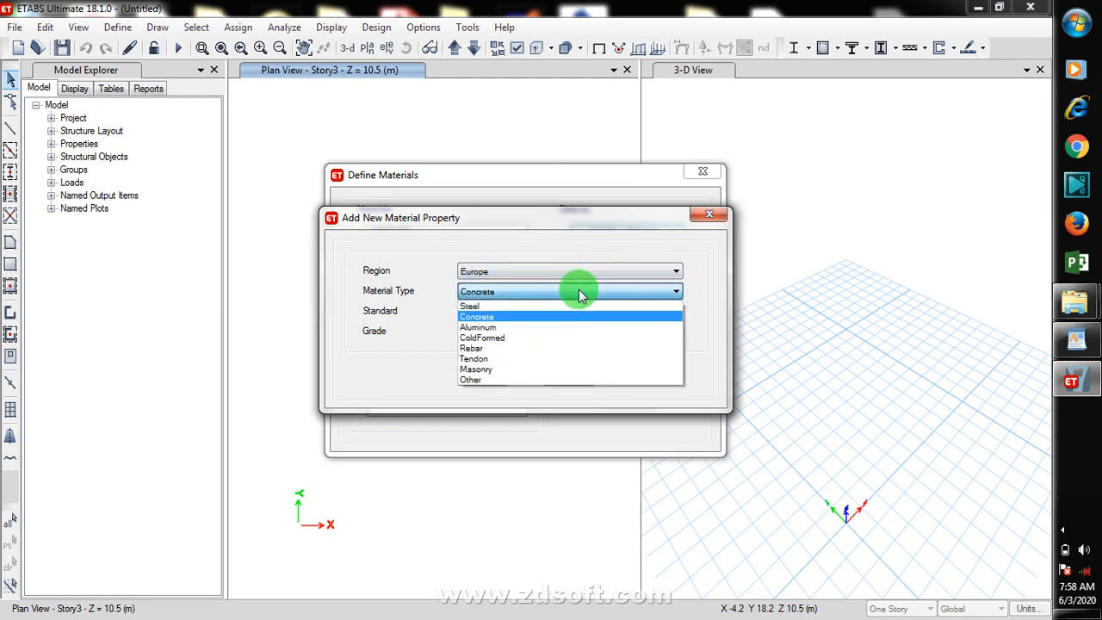
left_click(534, 348)
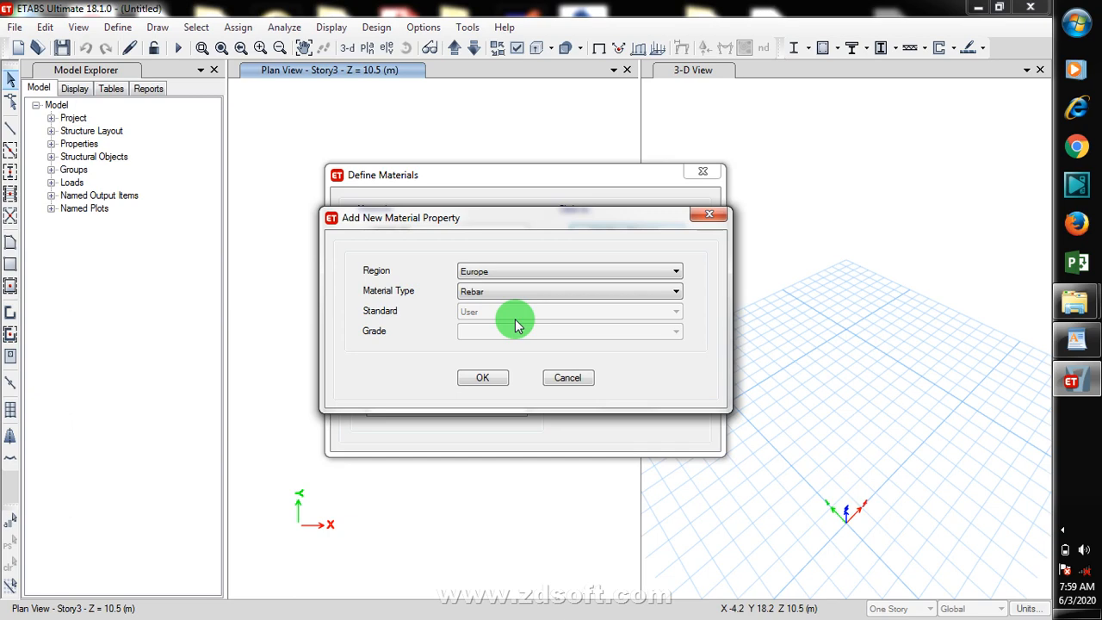
left_click(485, 378)
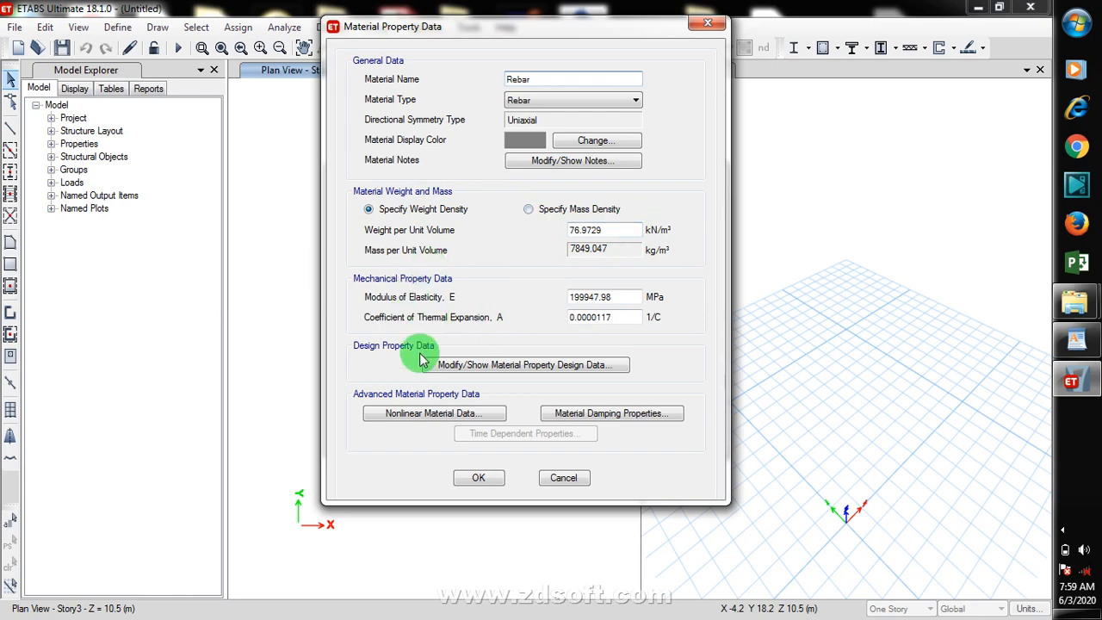
left_click(586, 102)
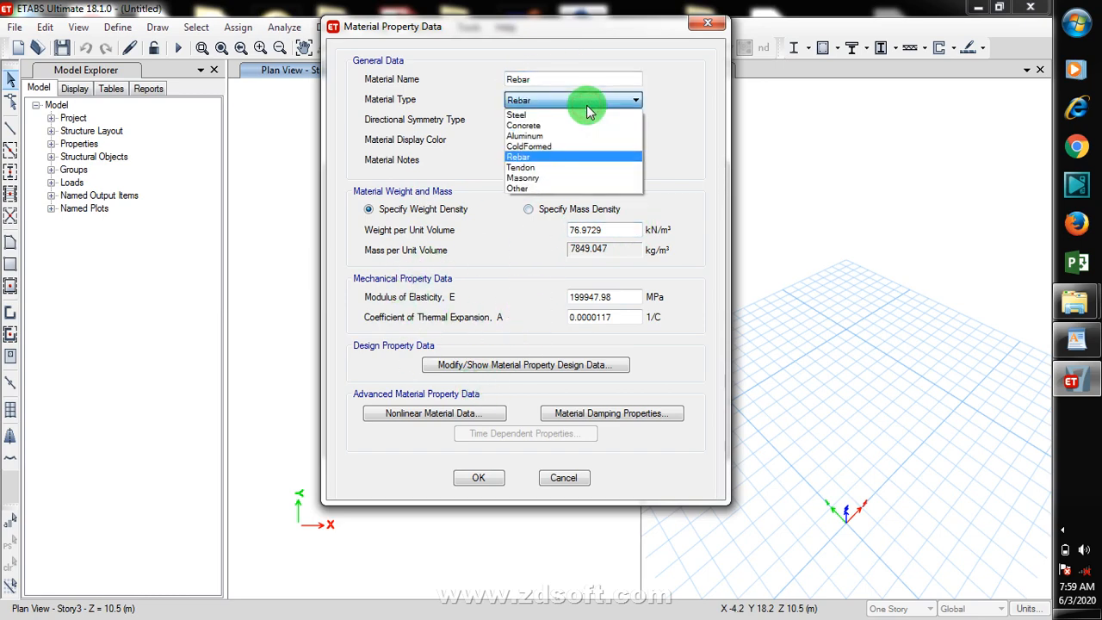
left_click(585, 103)
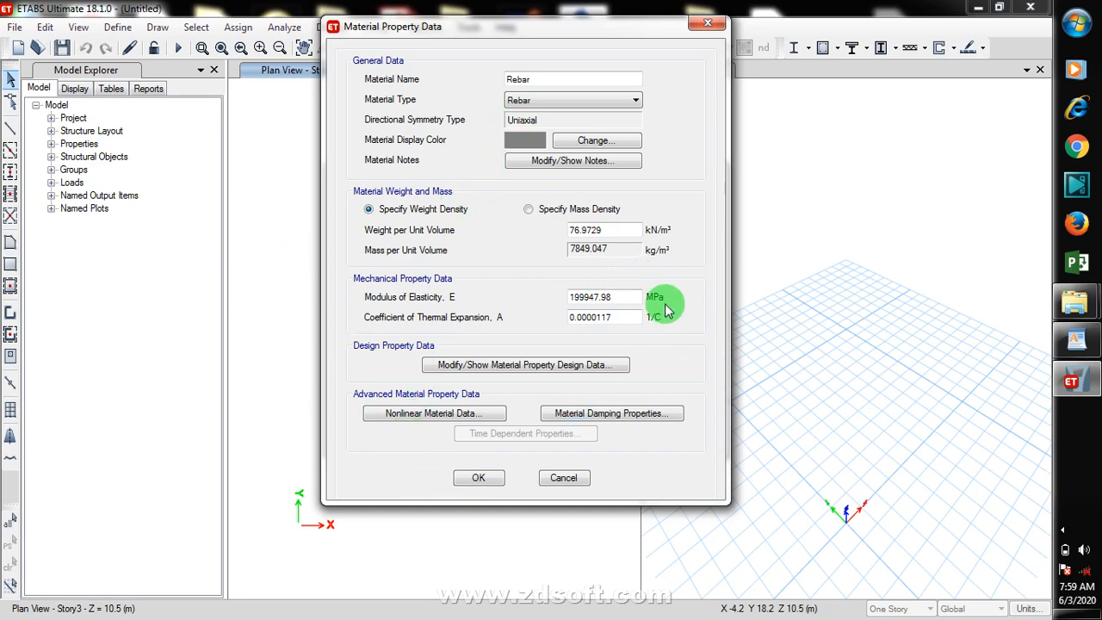
left_click(482, 477)
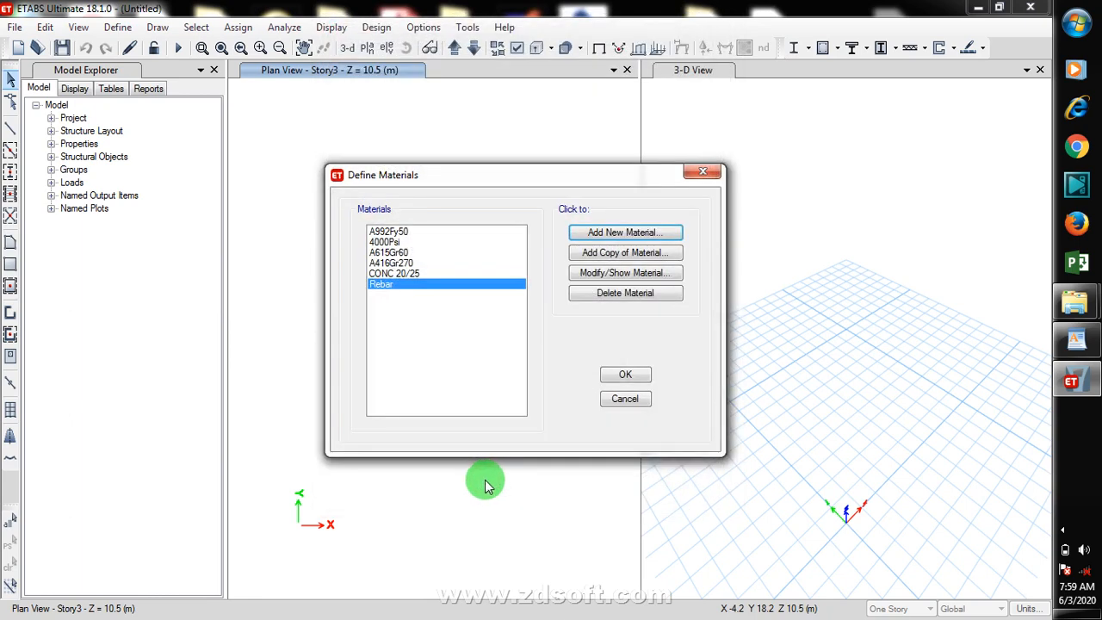
left_click_drag(636, 373, 503, 396)
left_click(630, 399)
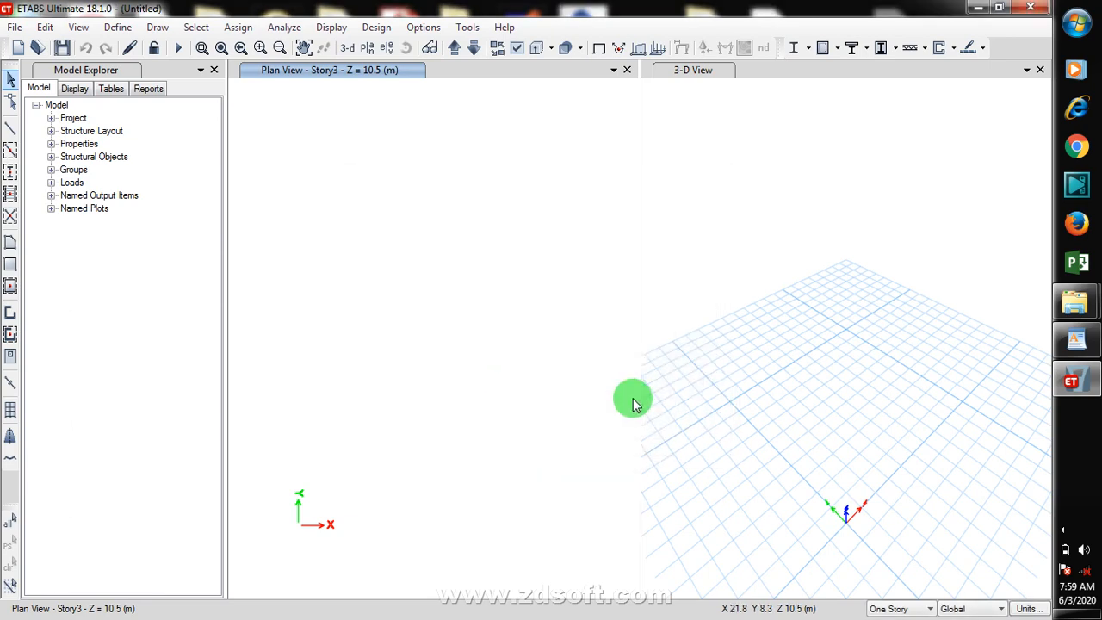
Step: Add a concrete rectangular frame section named BEAM 230 X 450 using CONC 20/25, 450 mm deep and 230 mm wide
left_click(117, 27)
mouse_move(207, 82)
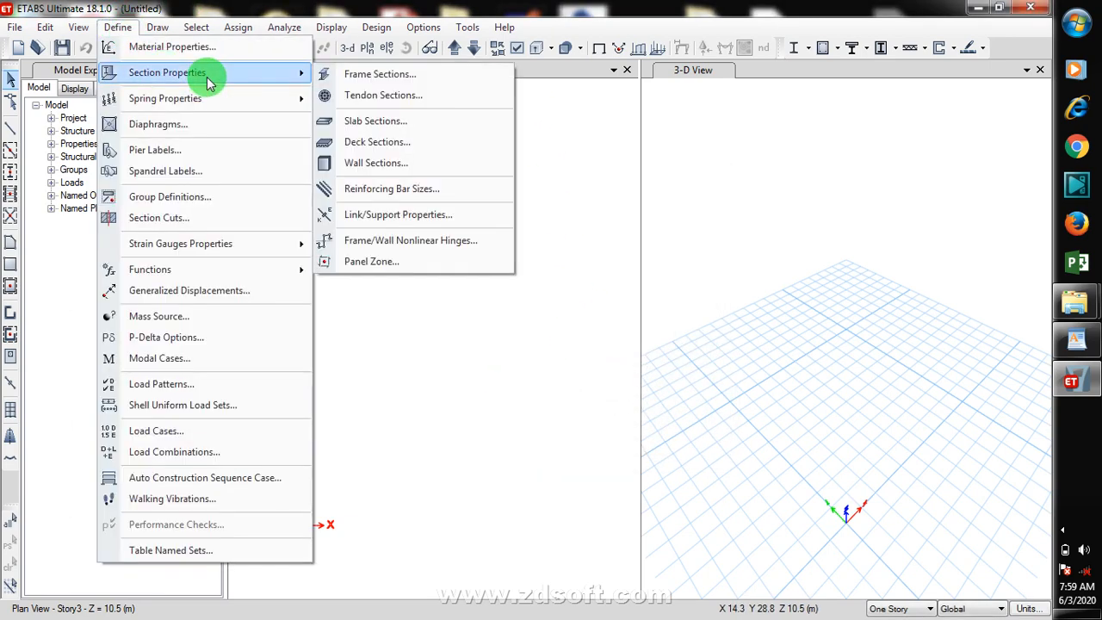
left_click(447, 77)
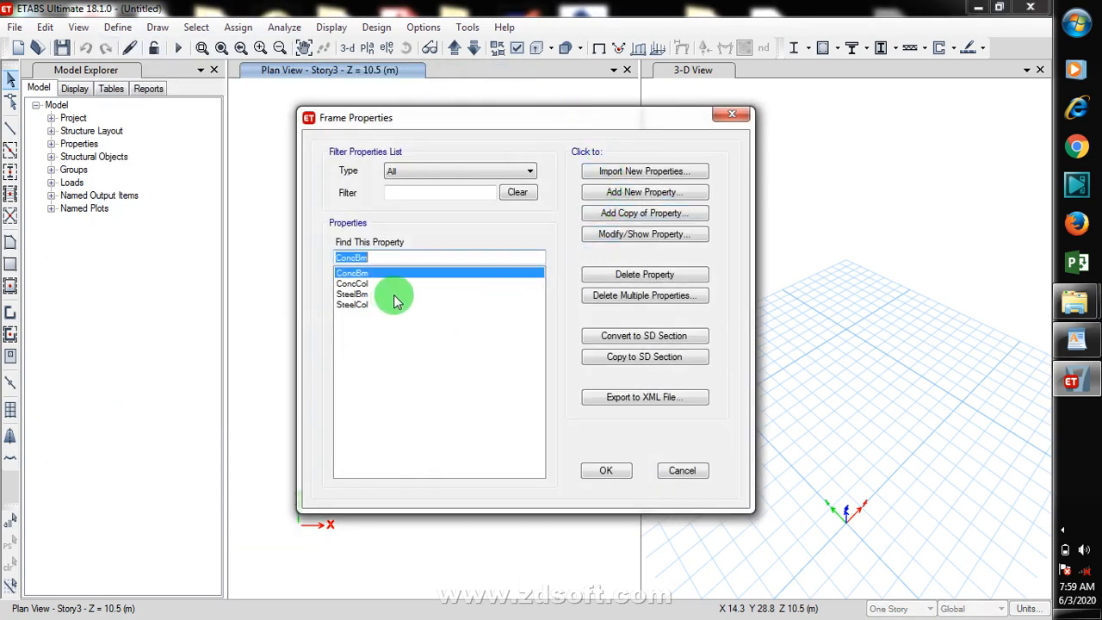
left_click(446, 353)
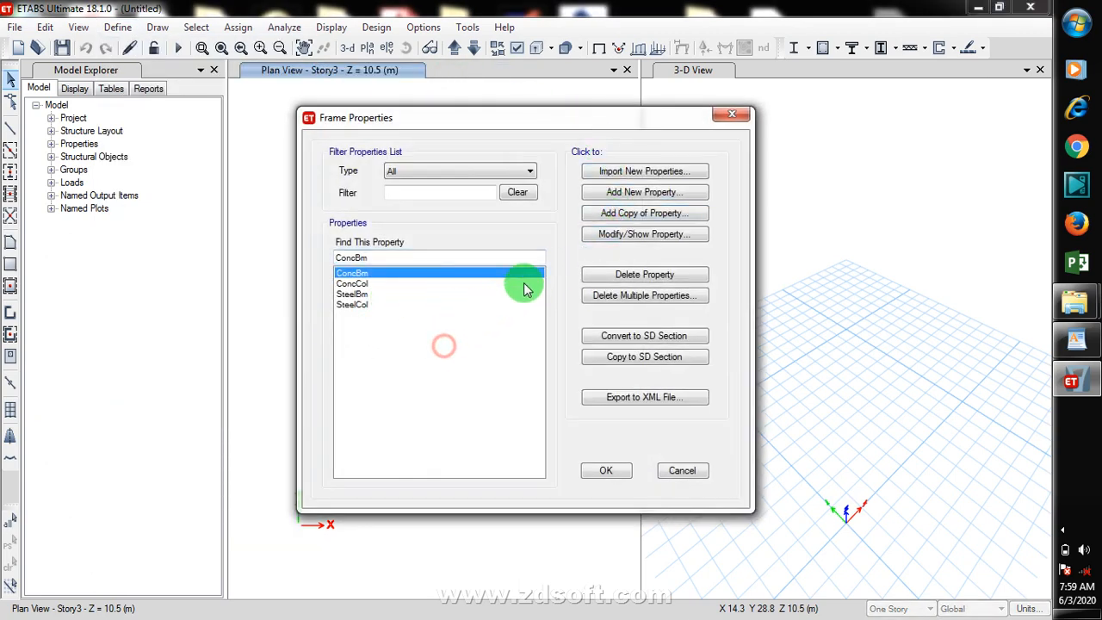
left_click(674, 194)
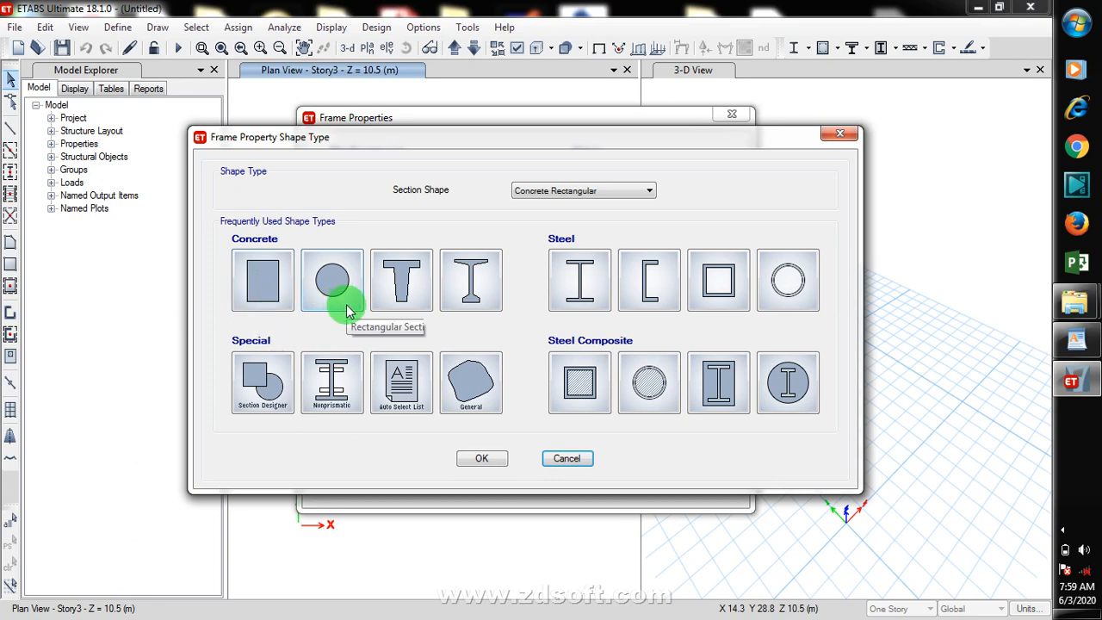
left_click(267, 282)
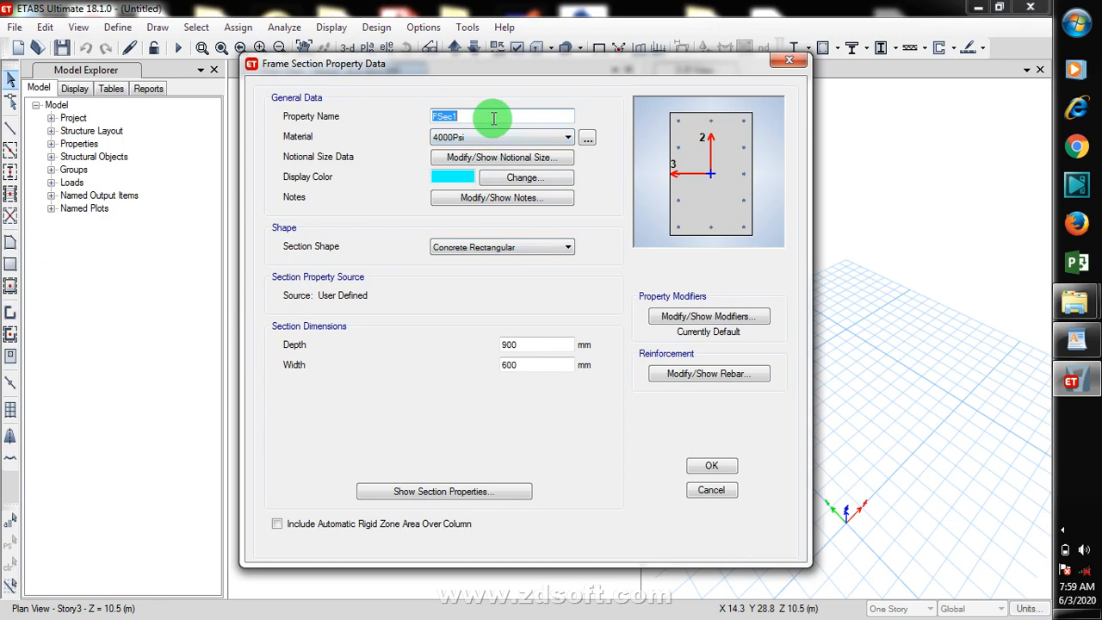
type("BEAM 230 X 450")
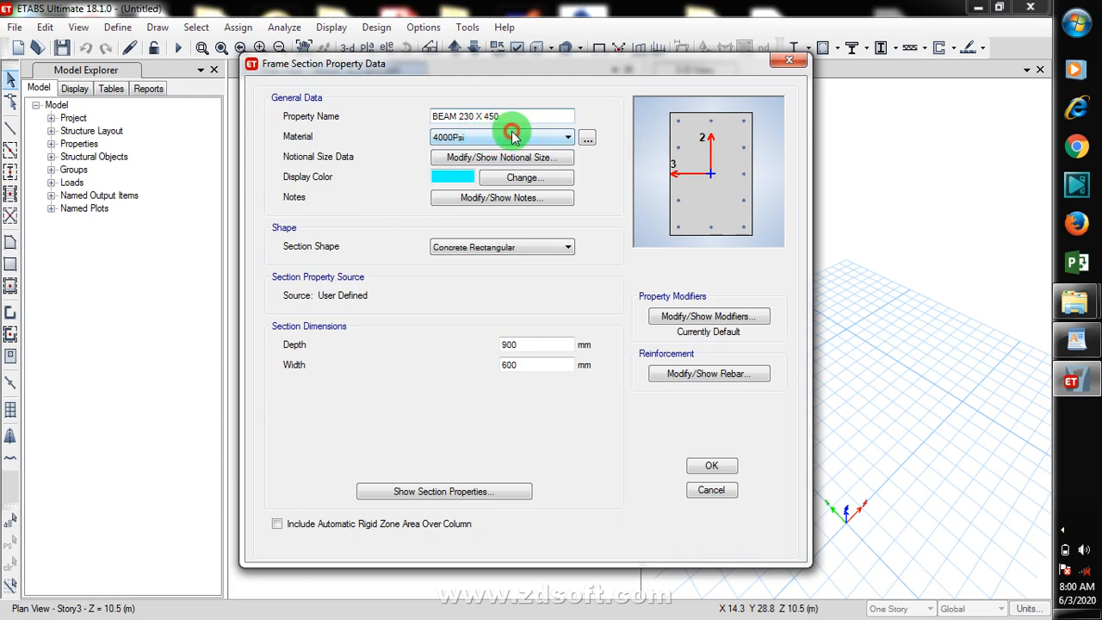
left_click(512, 136)
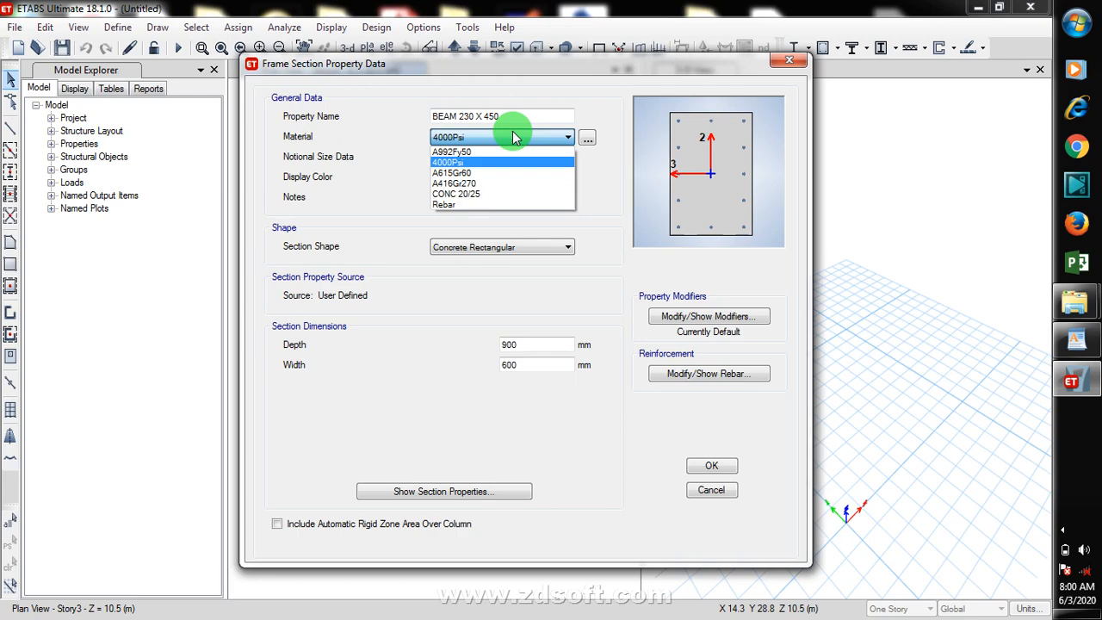
left_click(485, 193)
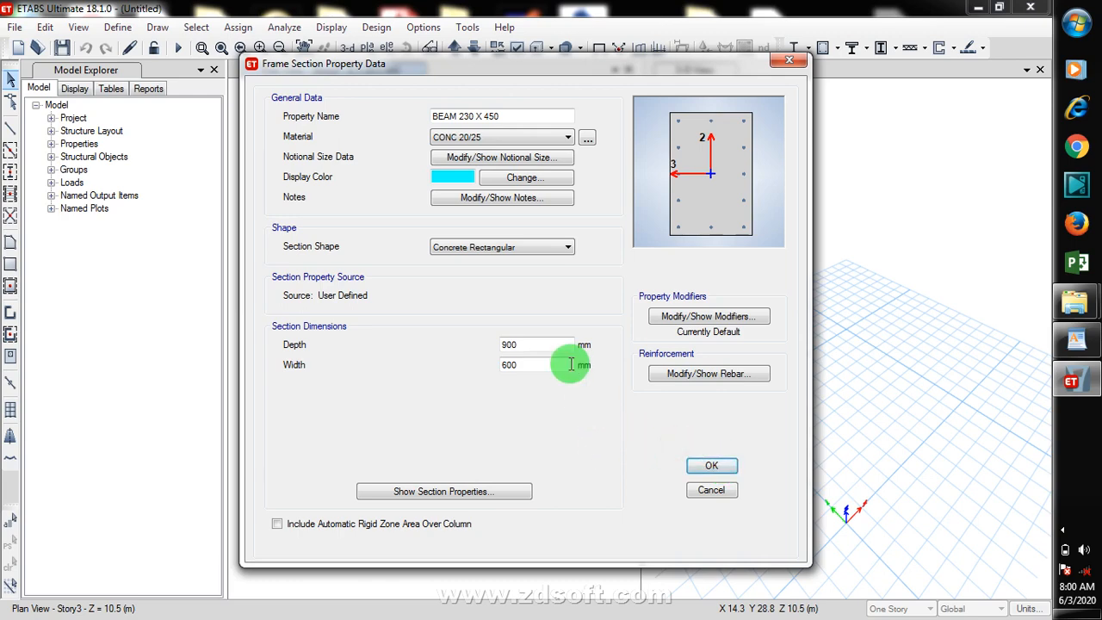
left_click_drag(526, 342, 447, 342)
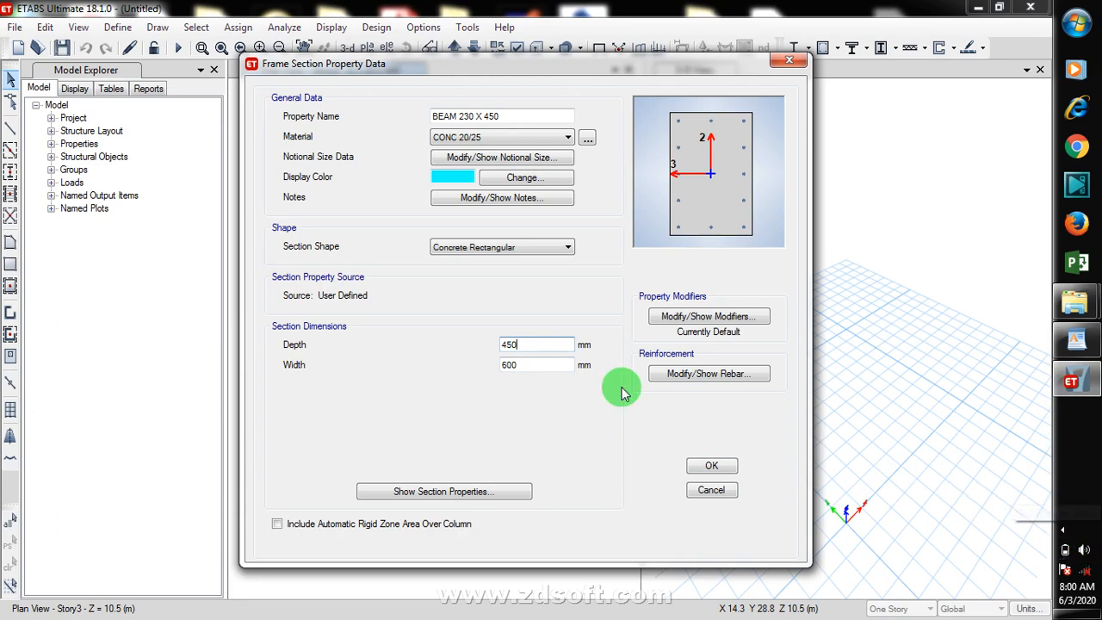
double_click(508, 364)
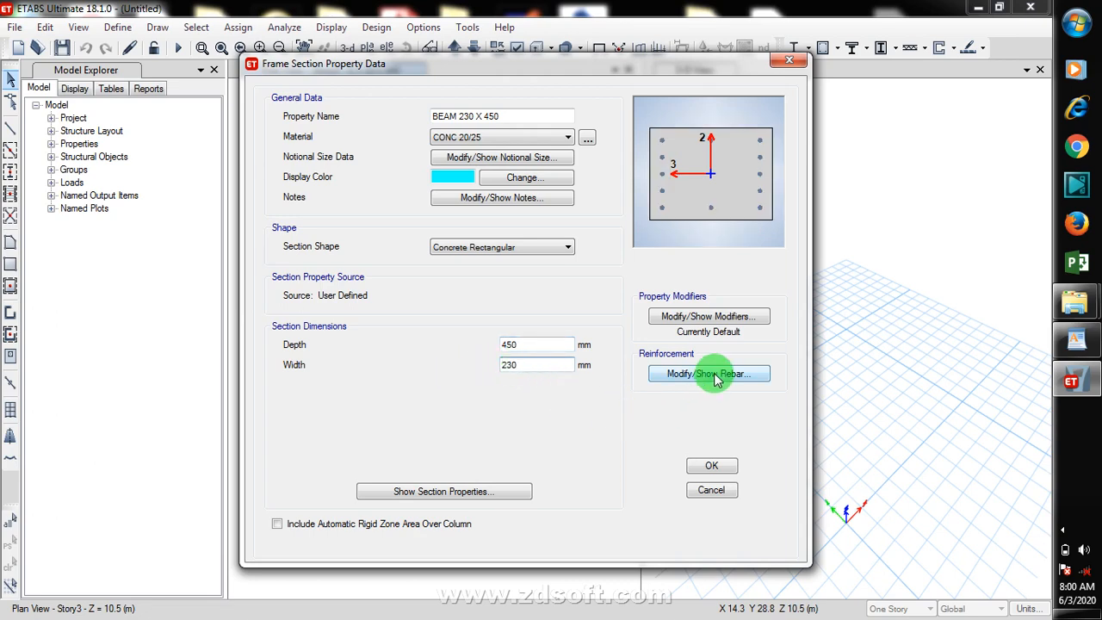
left_click(711, 467)
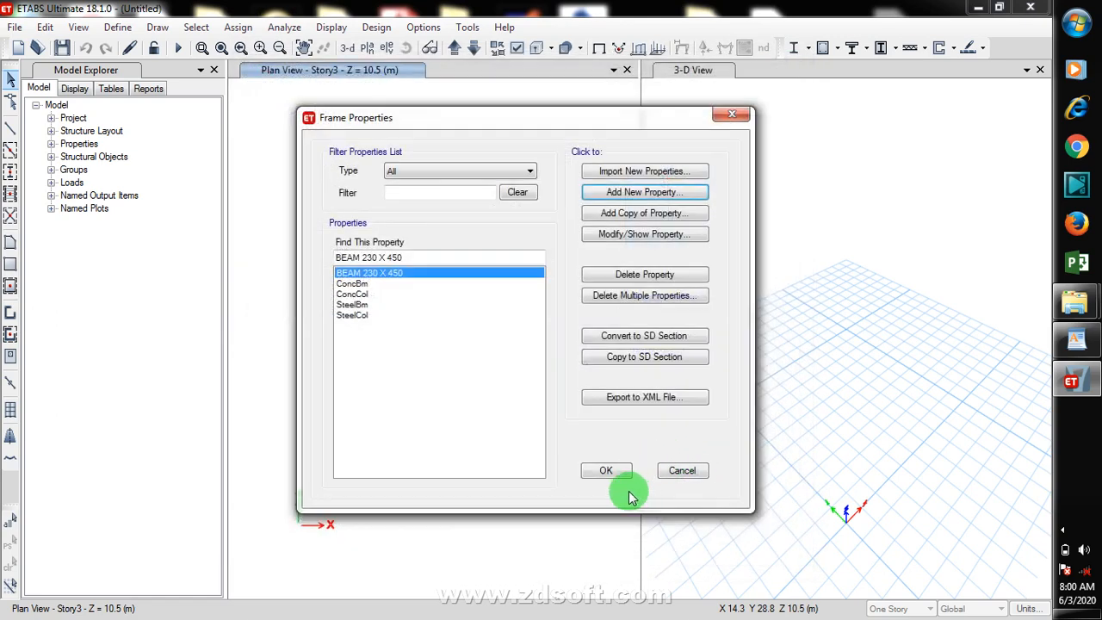
Step: Add another concrete rectangular frame section named BEAM 230 X 300 using CONC 20/25, 300 mm deep and 230 mm wide
left_click(656, 196)
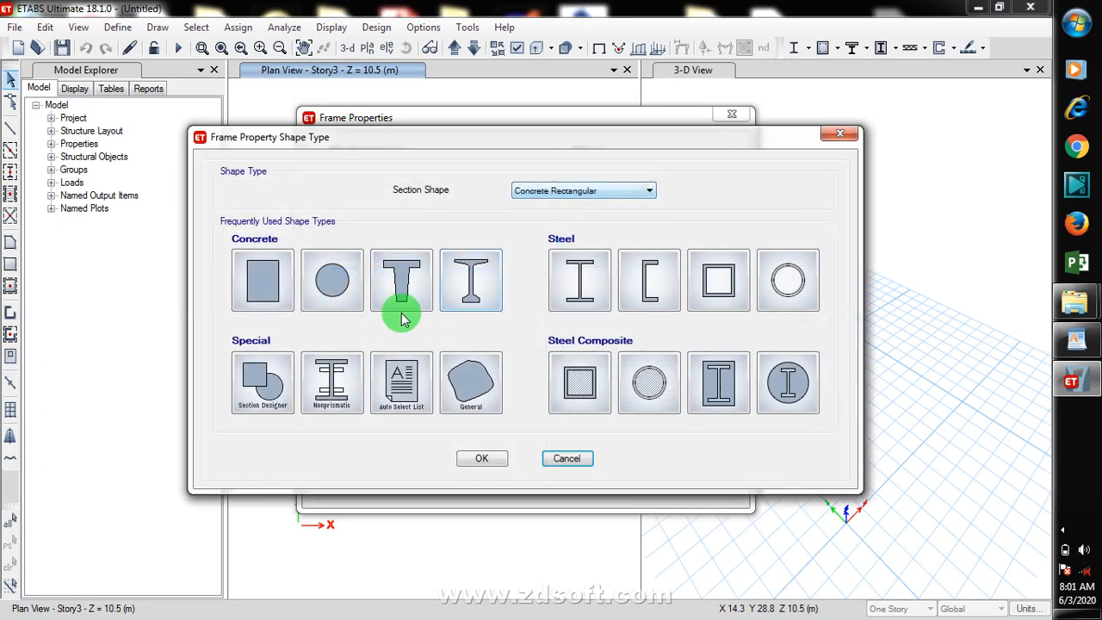
left_click(265, 287)
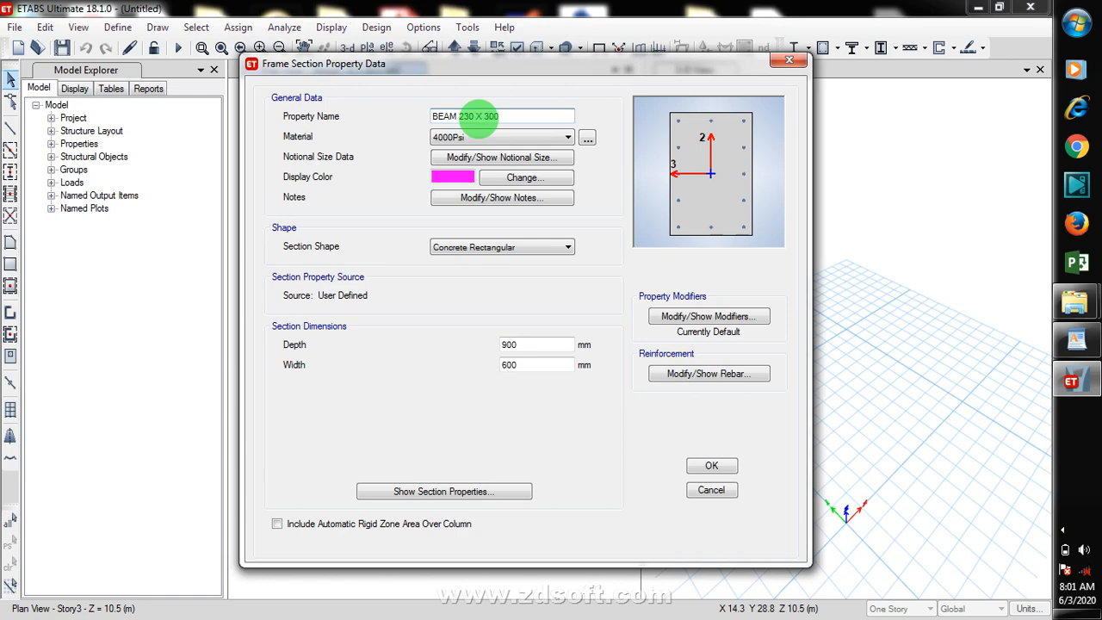
left_click(517, 146)
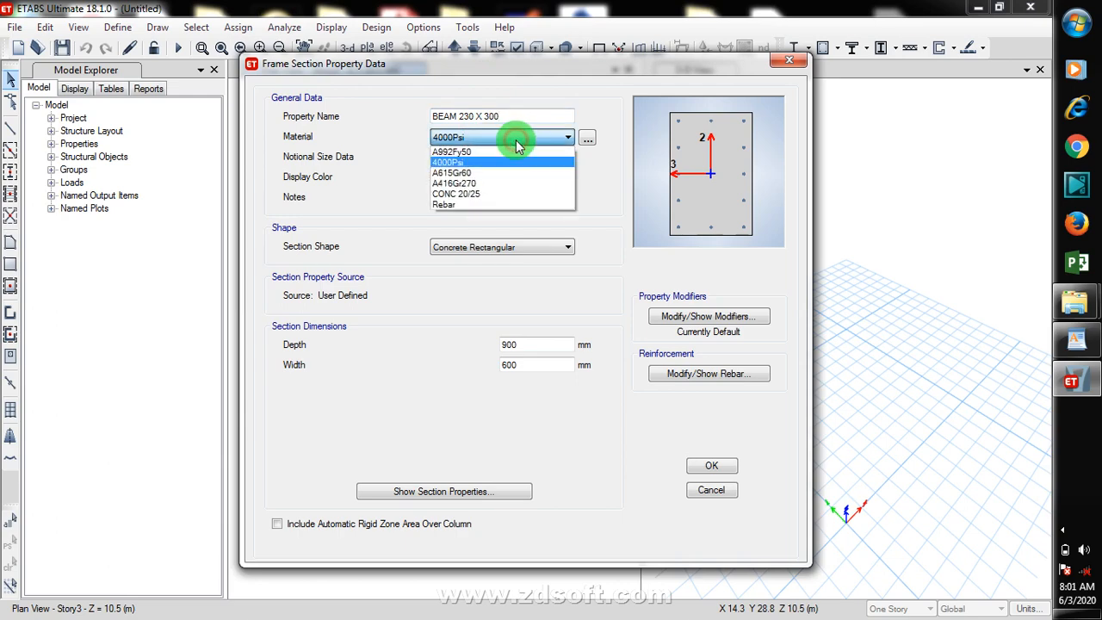
left_click(494, 194)
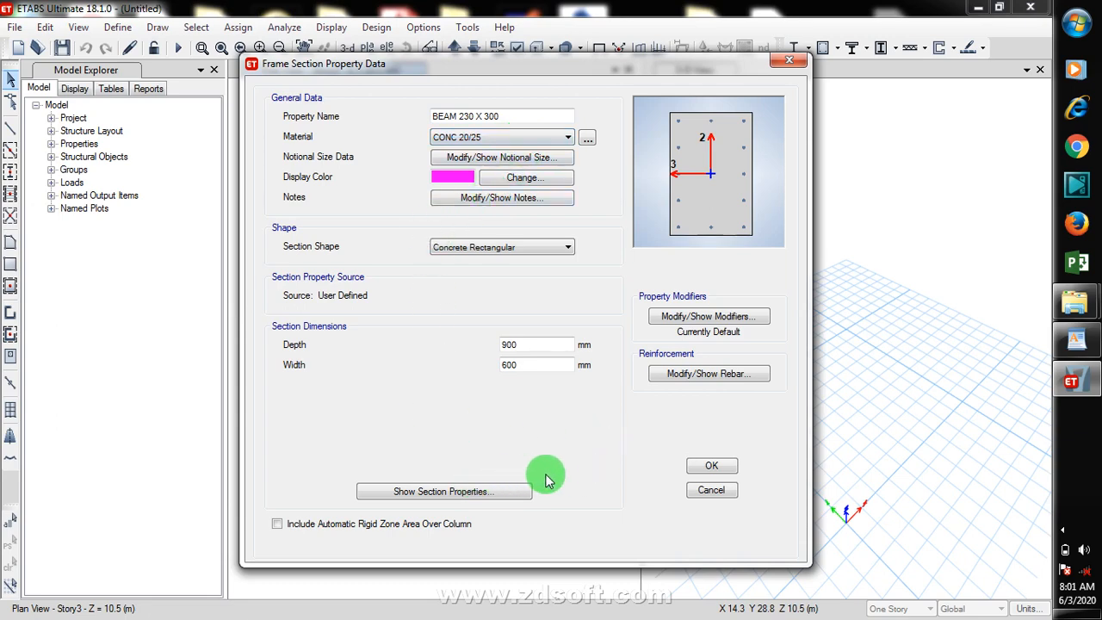
left_click_drag(541, 346, 484, 345)
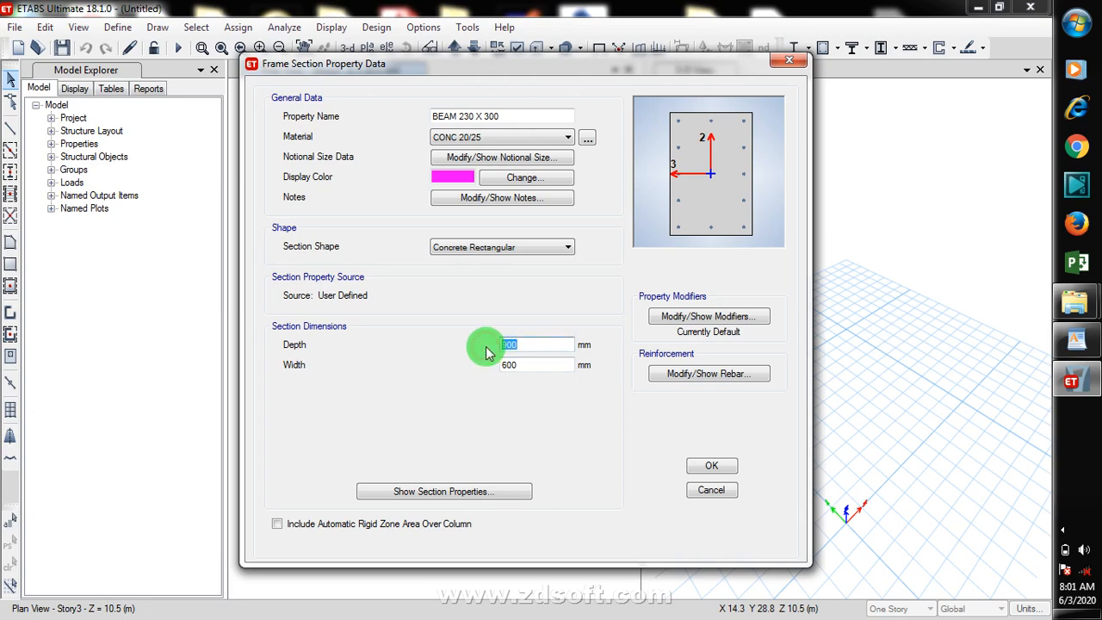
type("300")
left_click_drag(533, 364, 450, 366)
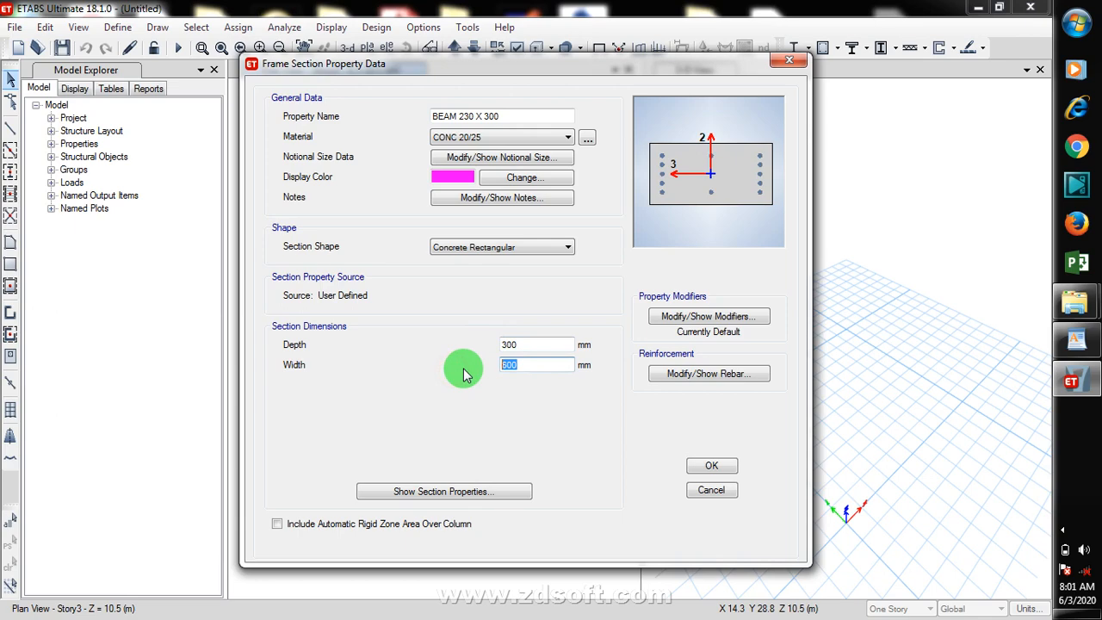
type("230")
left_click(719, 466)
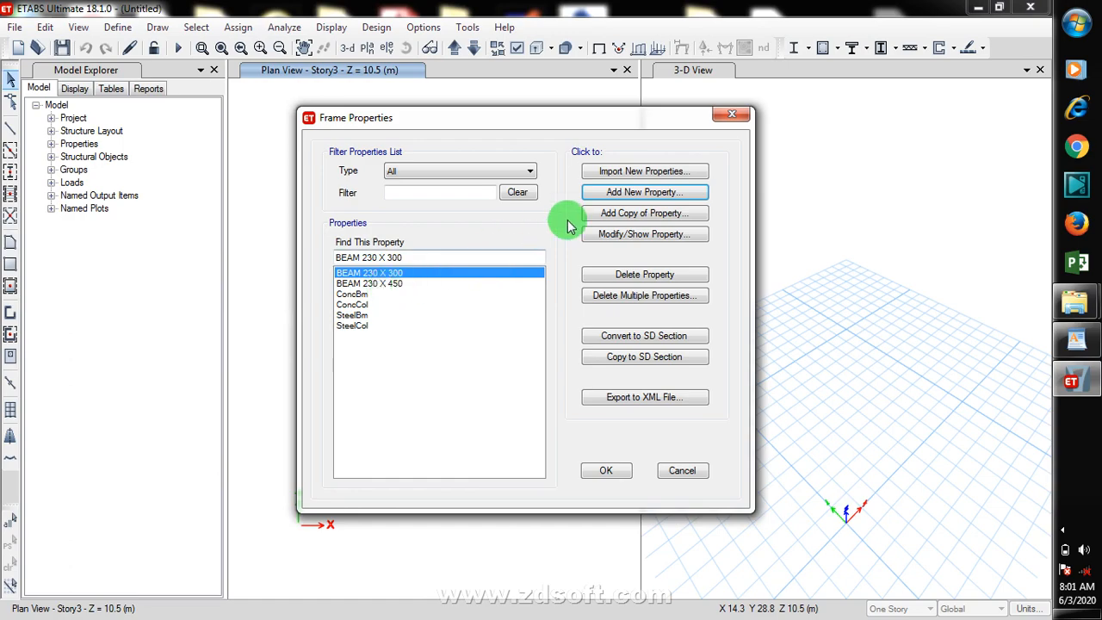
Step: Add a concrete rectangular column section named COL 230 X 230 using CONC 20/25, 230 by 230 mm, and close the frame properties
left_click(632, 192)
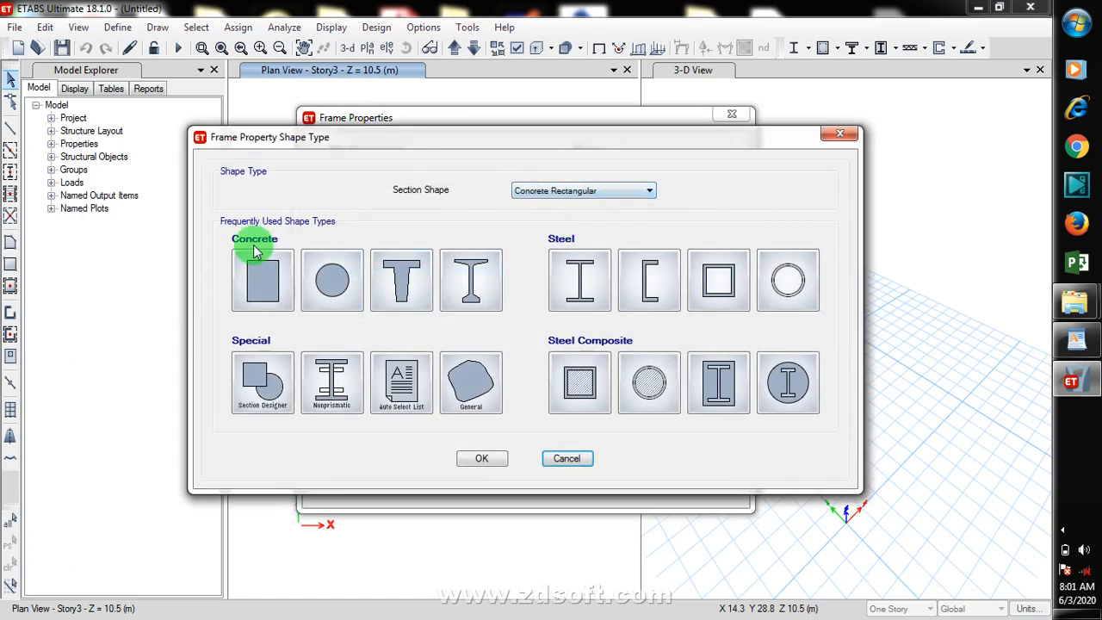
left_click(258, 290)
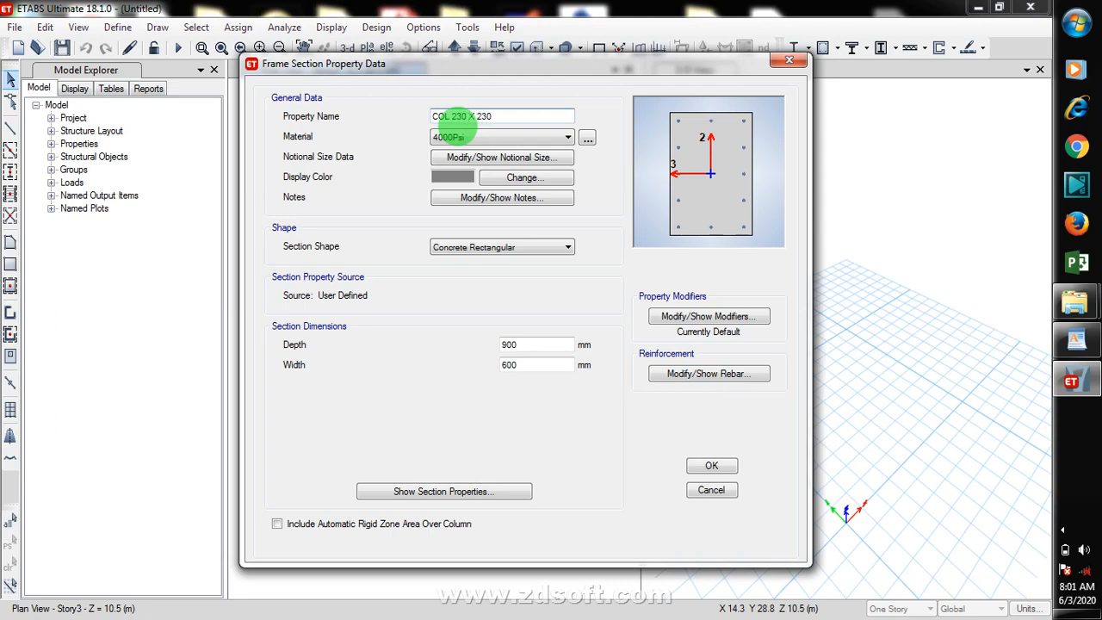
left_click(486, 137)
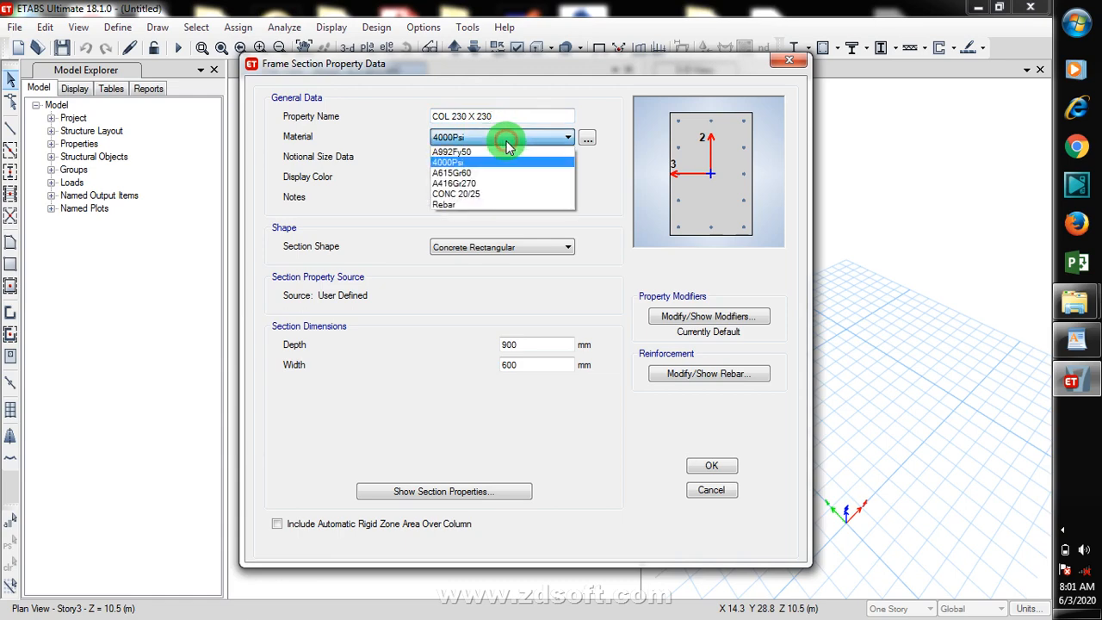
left_click(504, 193)
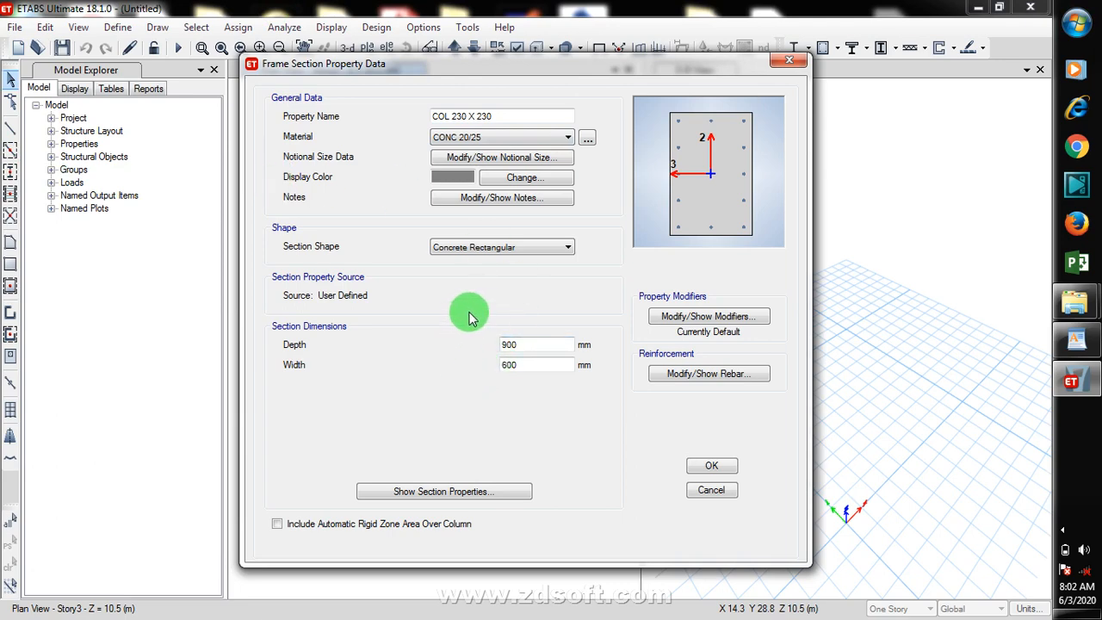
double_click(492, 346)
type("230")
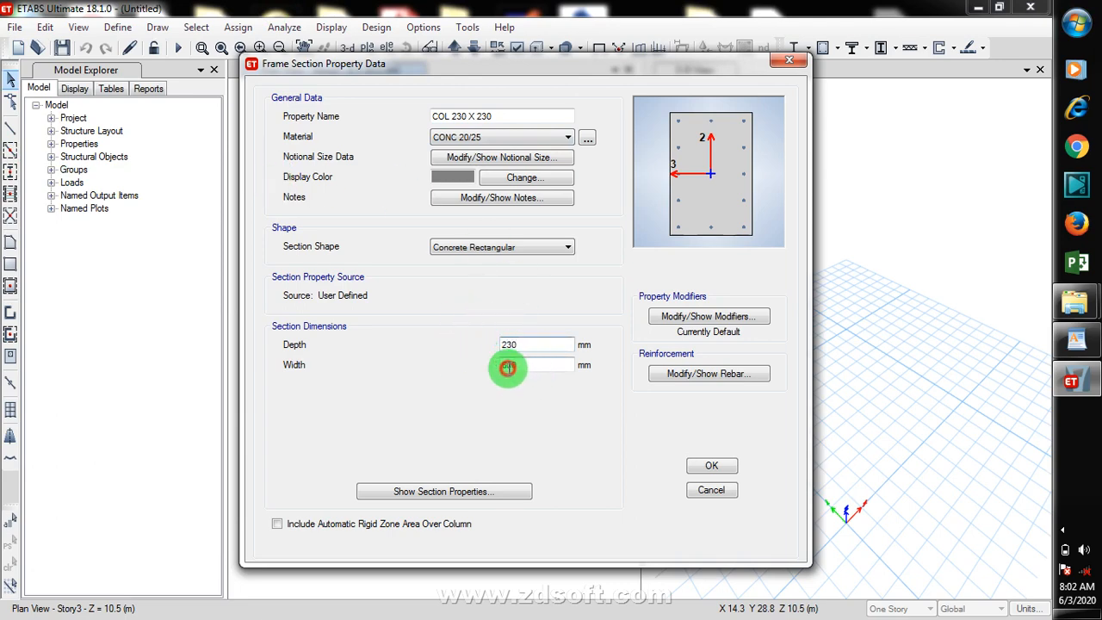
double_click(485, 364)
type("230")
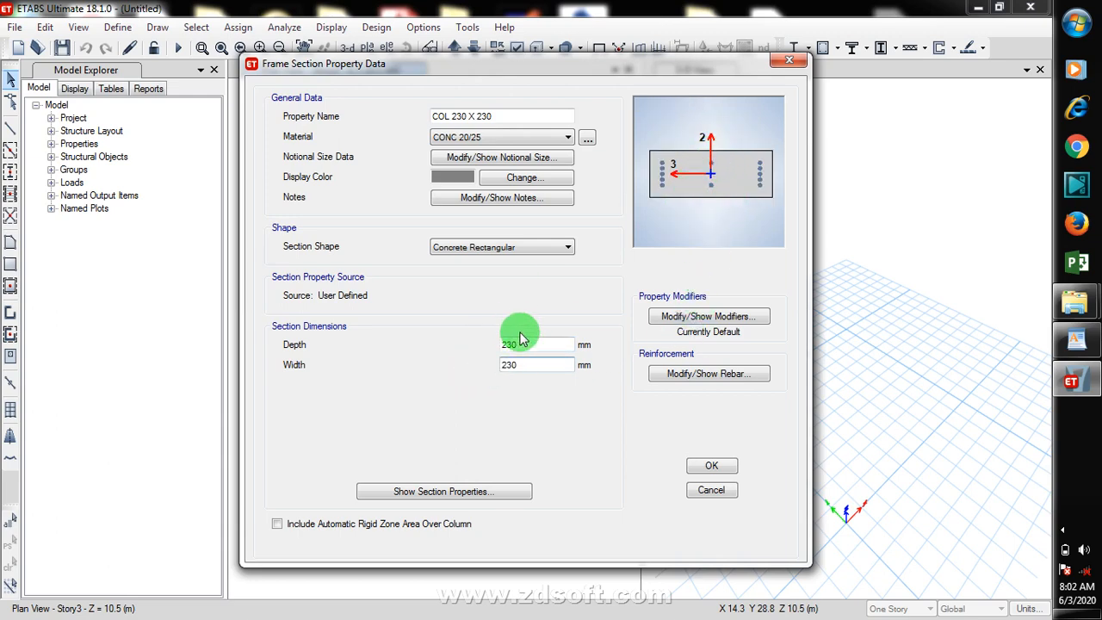
left_click(545, 344)
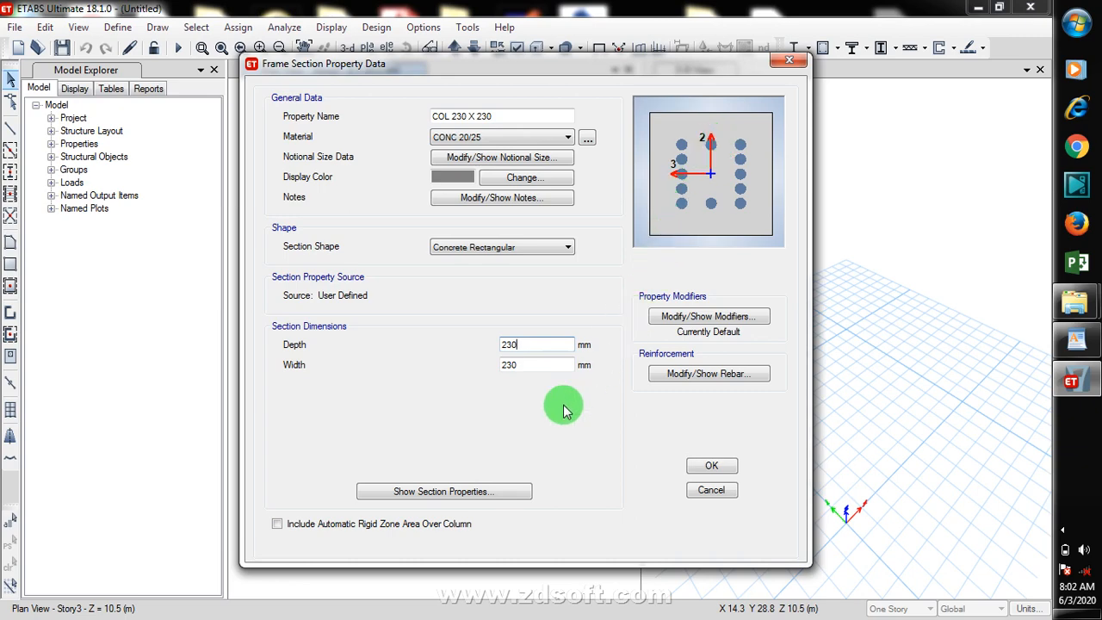
left_click(711, 467)
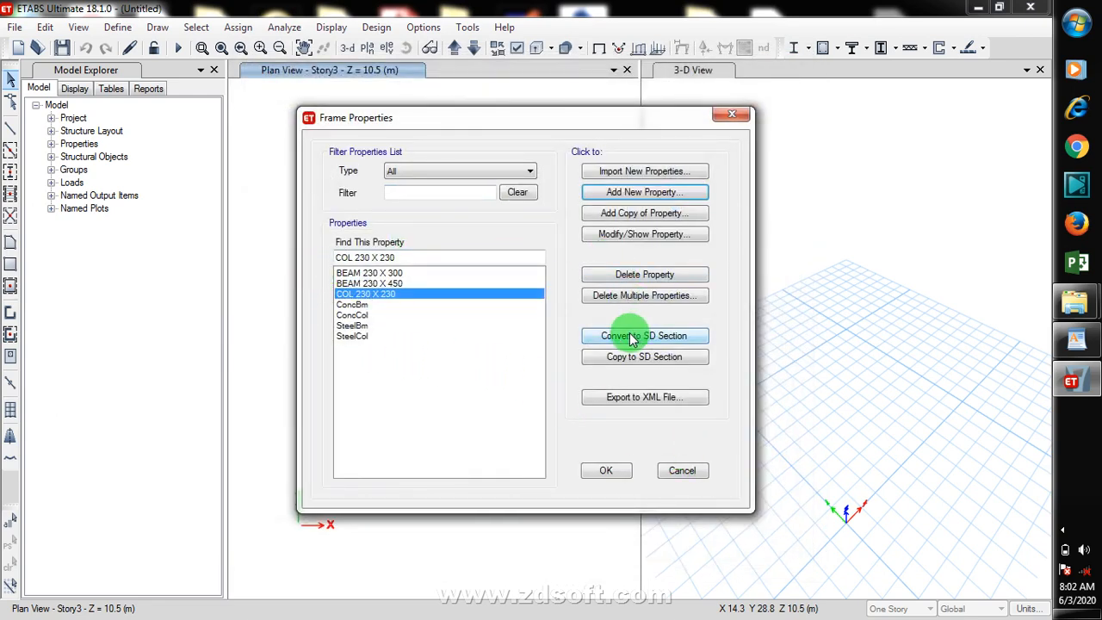
left_click(607, 470)
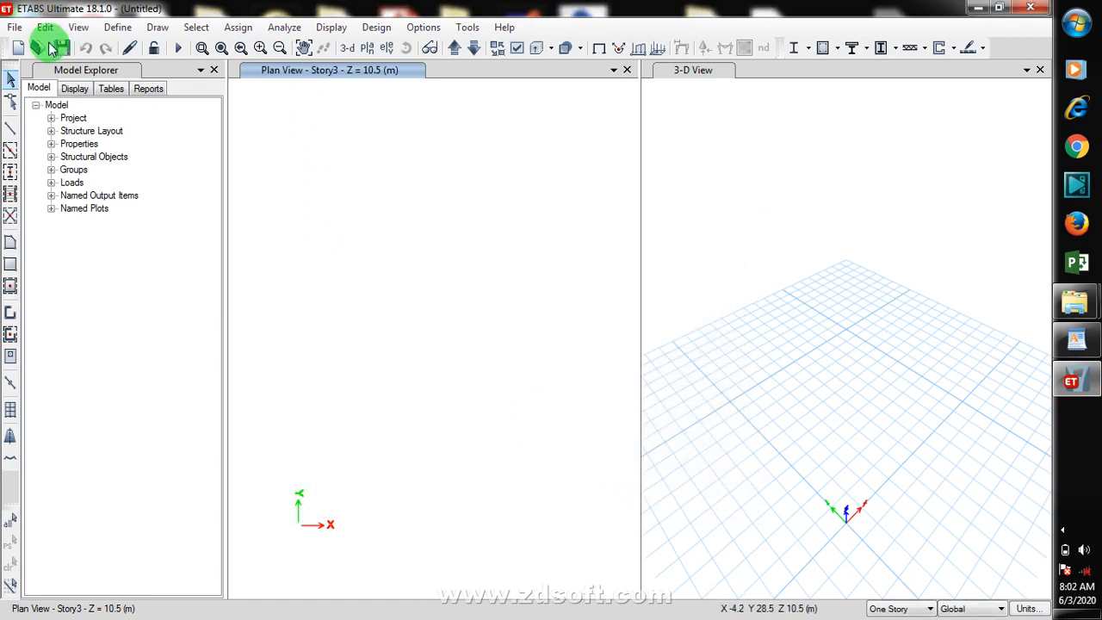
Step: Add a slab section named NEW SLAB using CONC 20/25 with a thickness of 150 mm
left_click(118, 26)
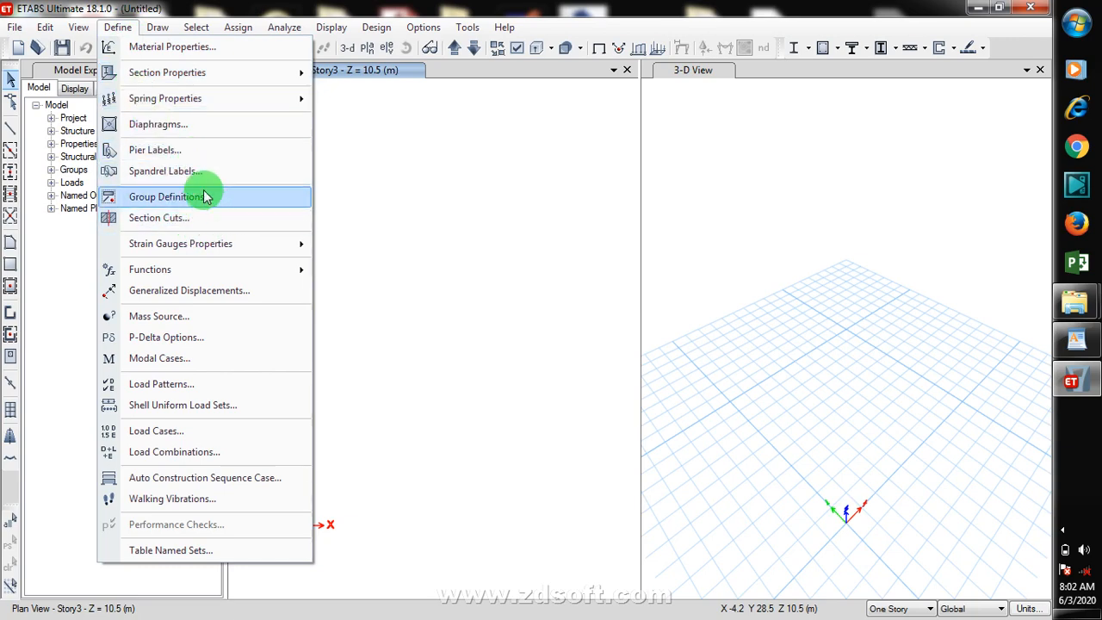
mouse_move(221, 72)
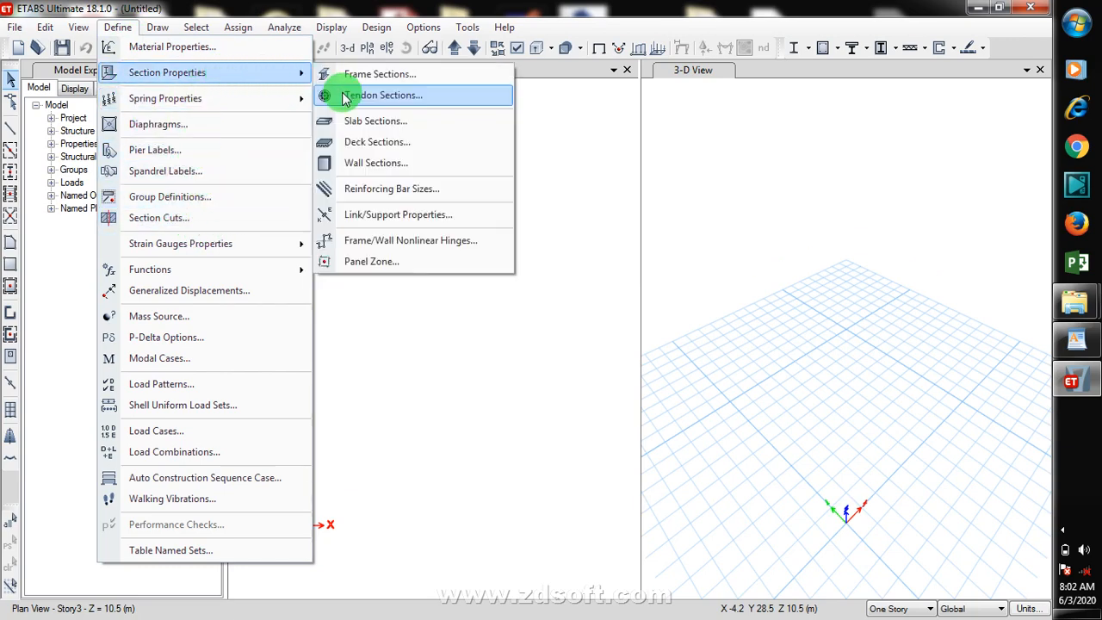
left_click(417, 124)
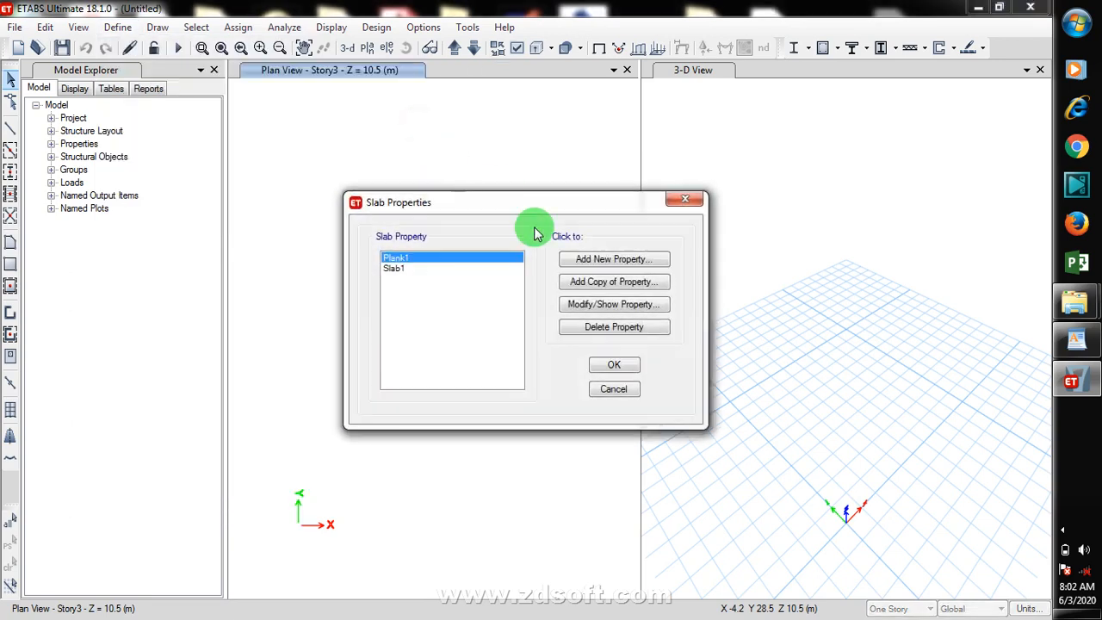
left_click(631, 263)
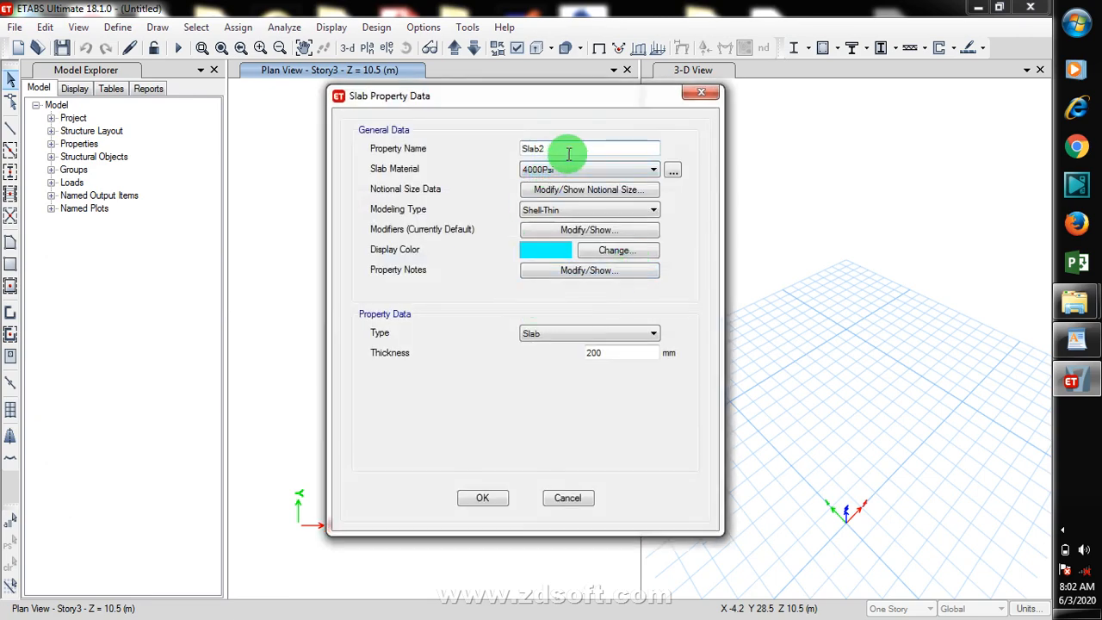
left_click_drag(562, 150, 491, 148)
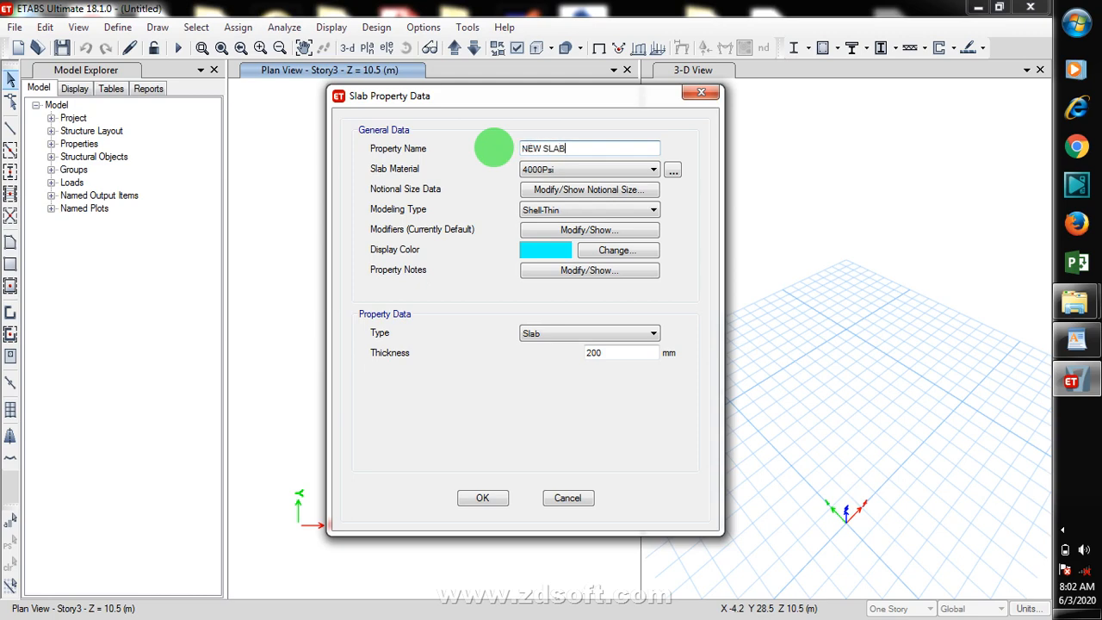
left_click(575, 169)
left_click(549, 226)
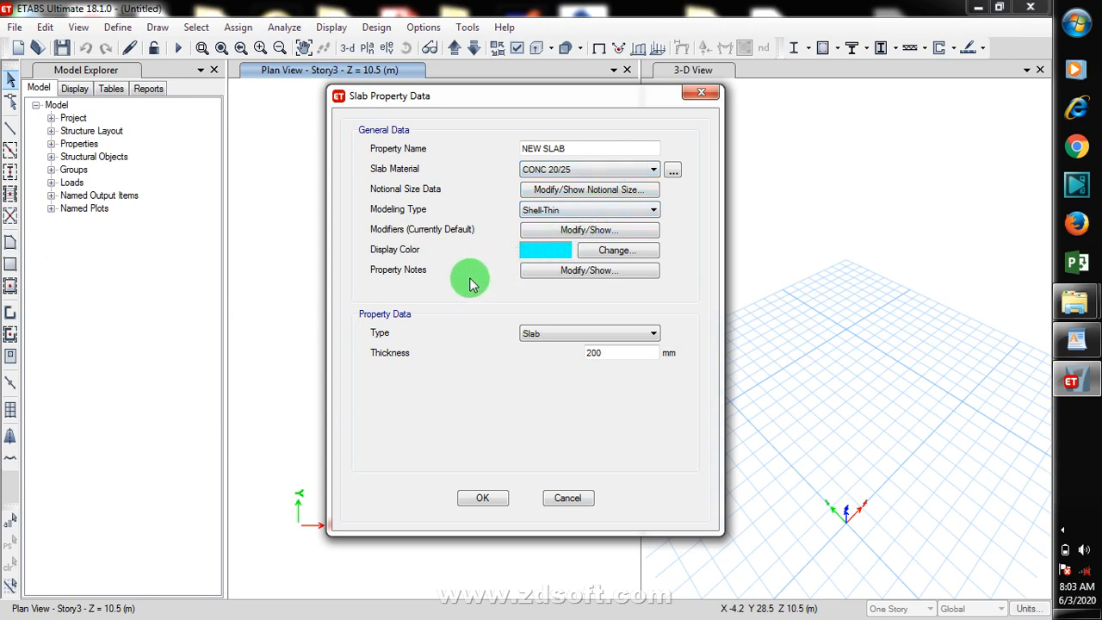
left_click_drag(610, 353, 569, 354)
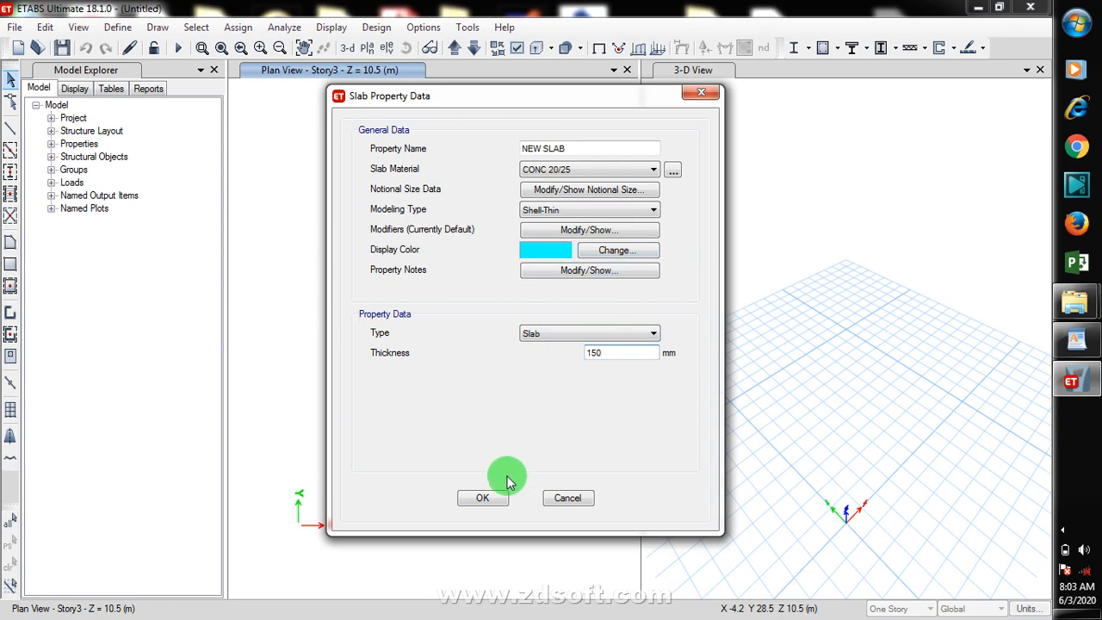
left_click(482, 498)
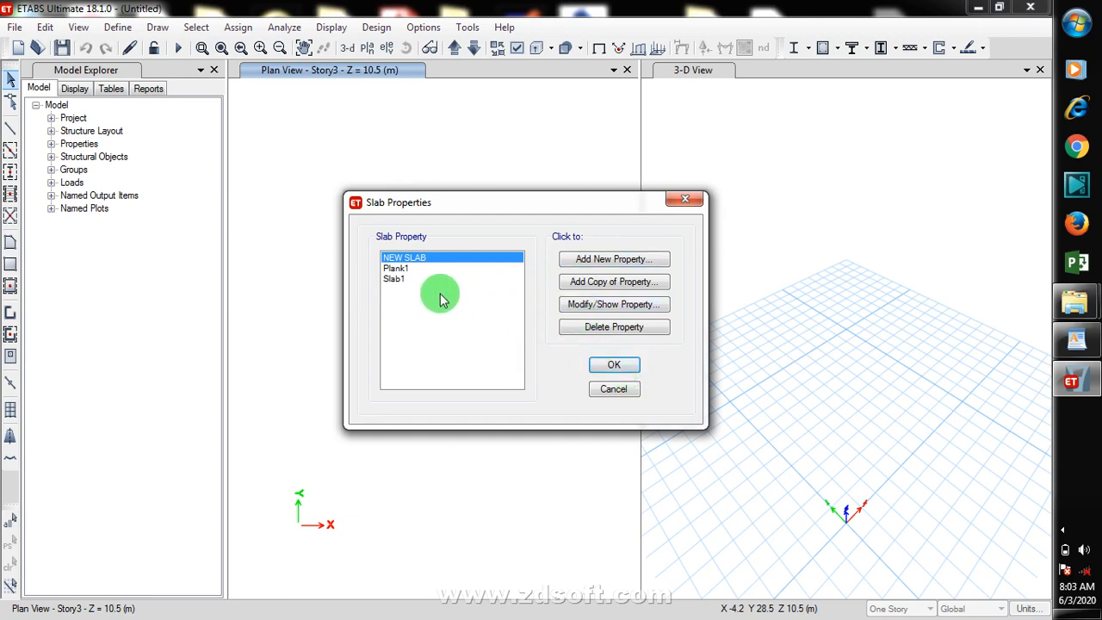
Step: Review the NEW SLAB property, its CONC 20/25 material list and Slab type, and close the slab properties
left_click(622, 308)
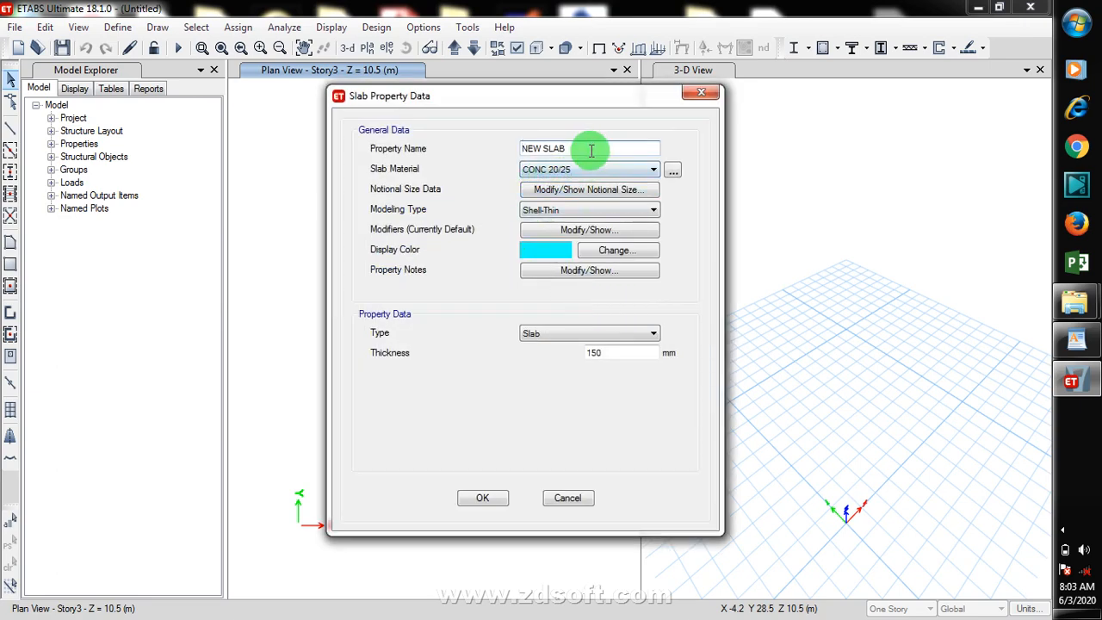
left_click(673, 171)
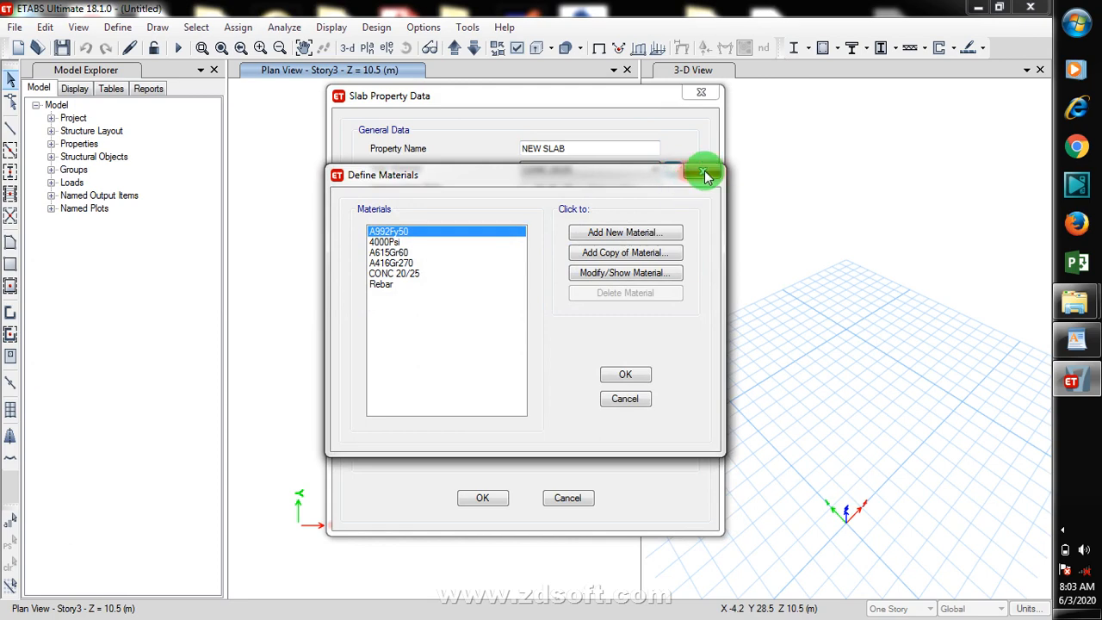
left_click(702, 171)
left_click(606, 170)
left_click(603, 169)
left_click(626, 212)
left_click(633, 212)
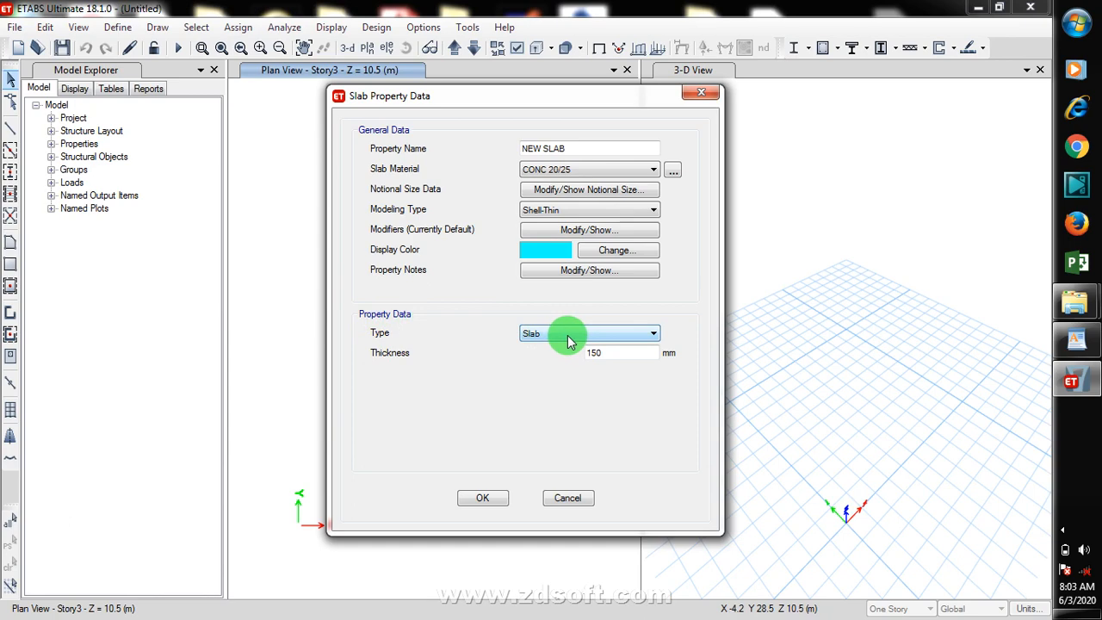
left_click(615, 334)
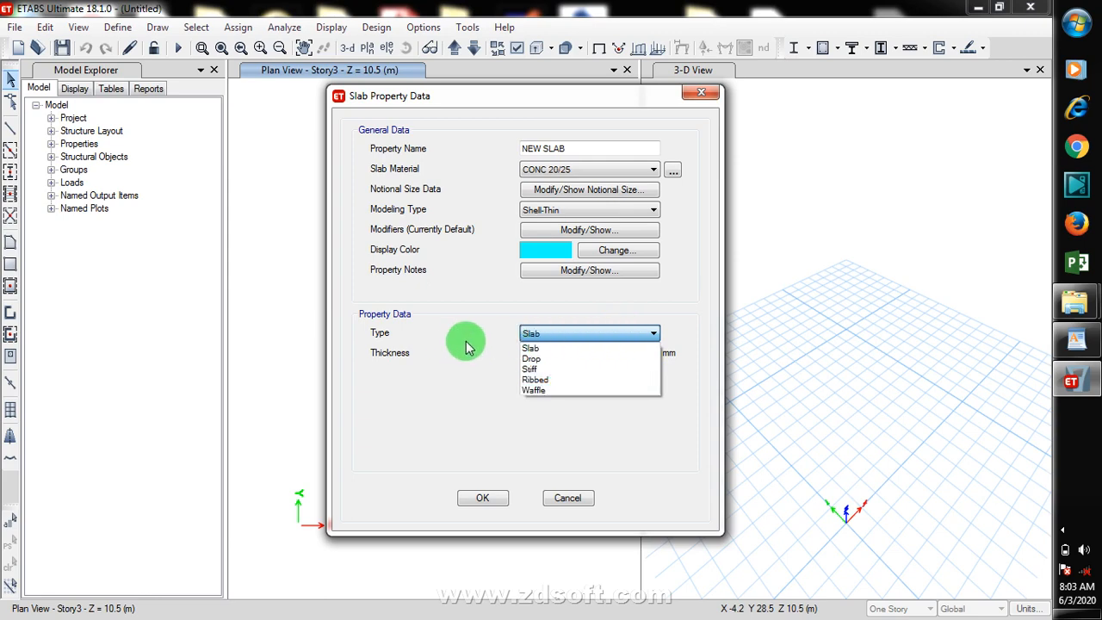
left_click(579, 346)
left_click(476, 498)
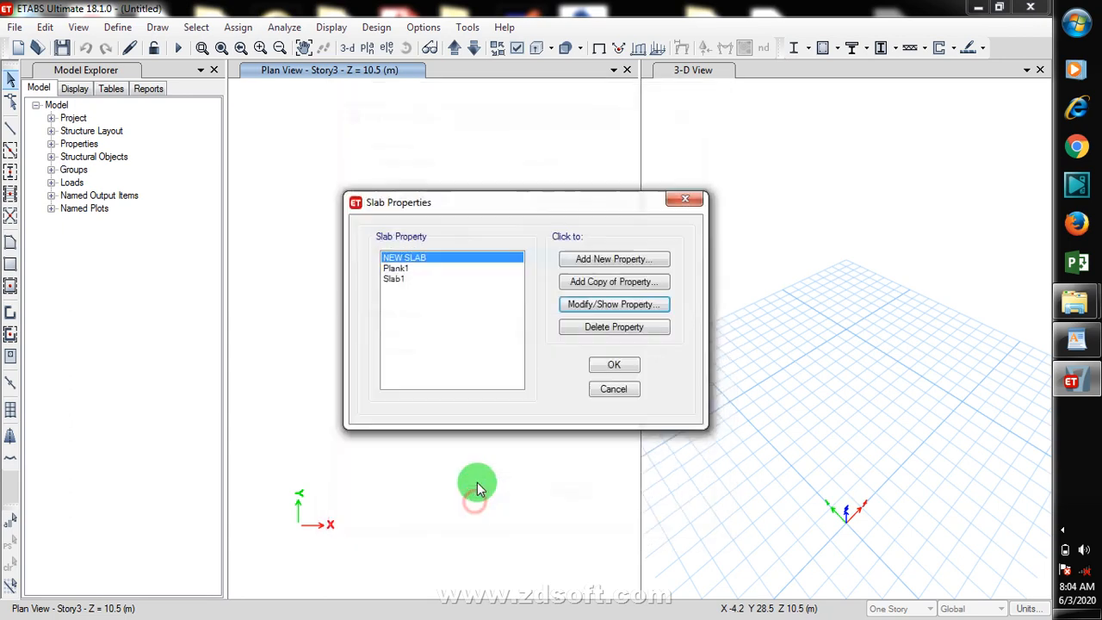
left_click(613, 370)
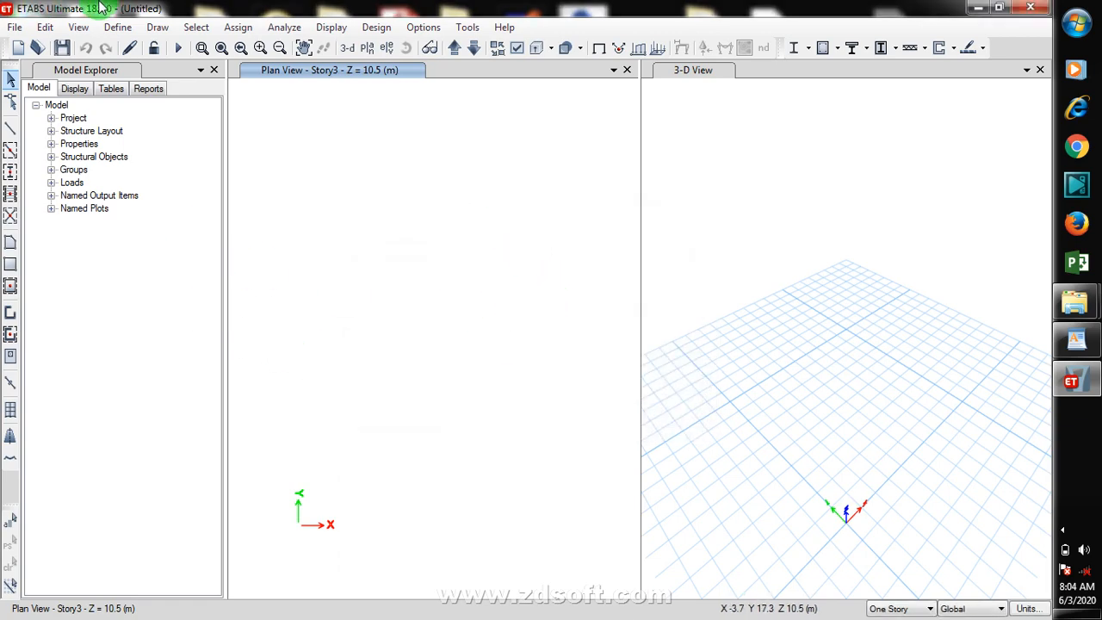
Step: Review the Dead and Live load patterns and their types, then close the load patterns dialog
left_click(118, 28)
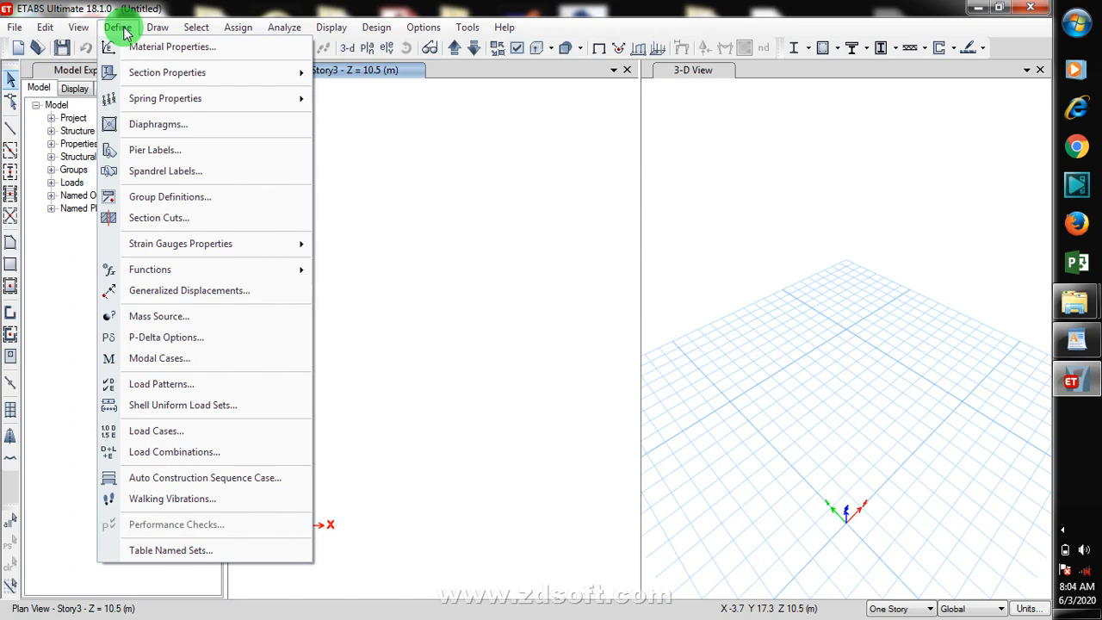
left_click(208, 387)
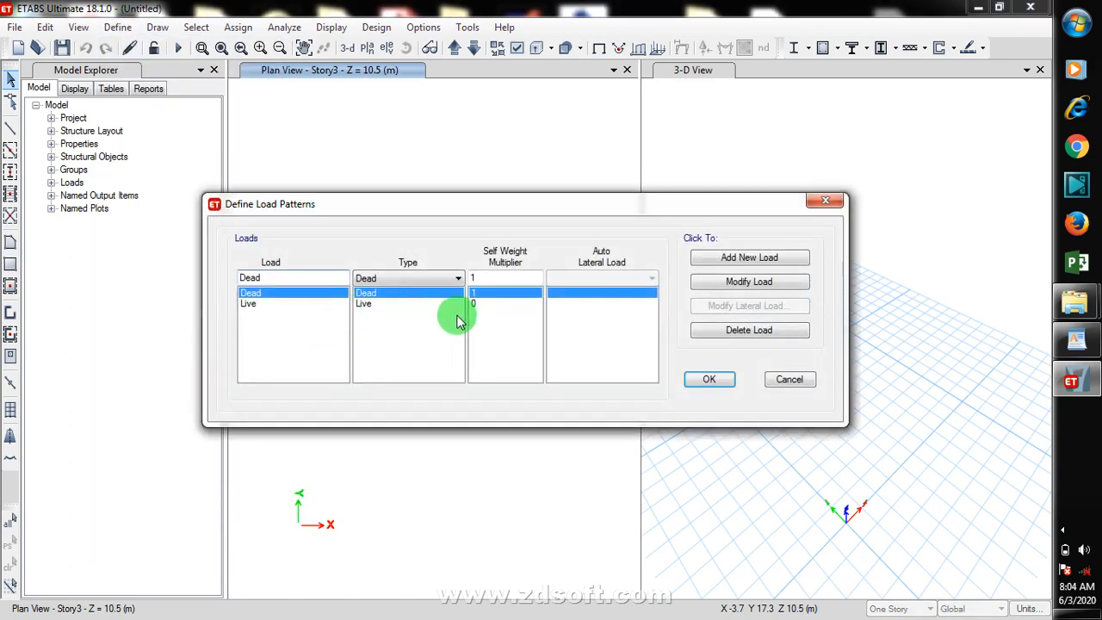
left_click(370, 306)
left_click(384, 294)
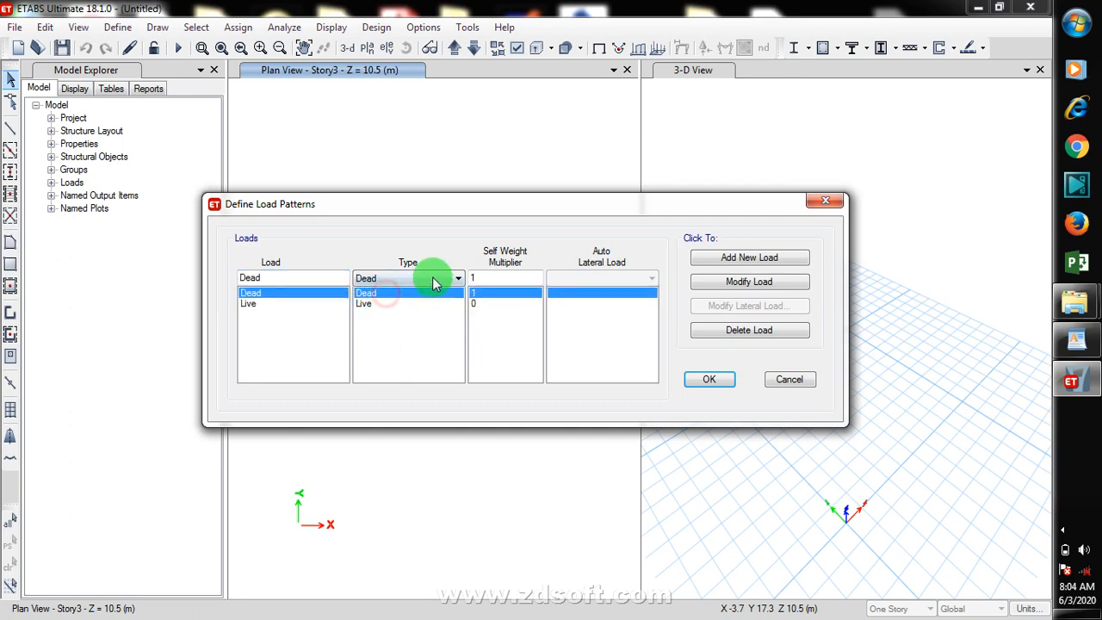
left_click(451, 279)
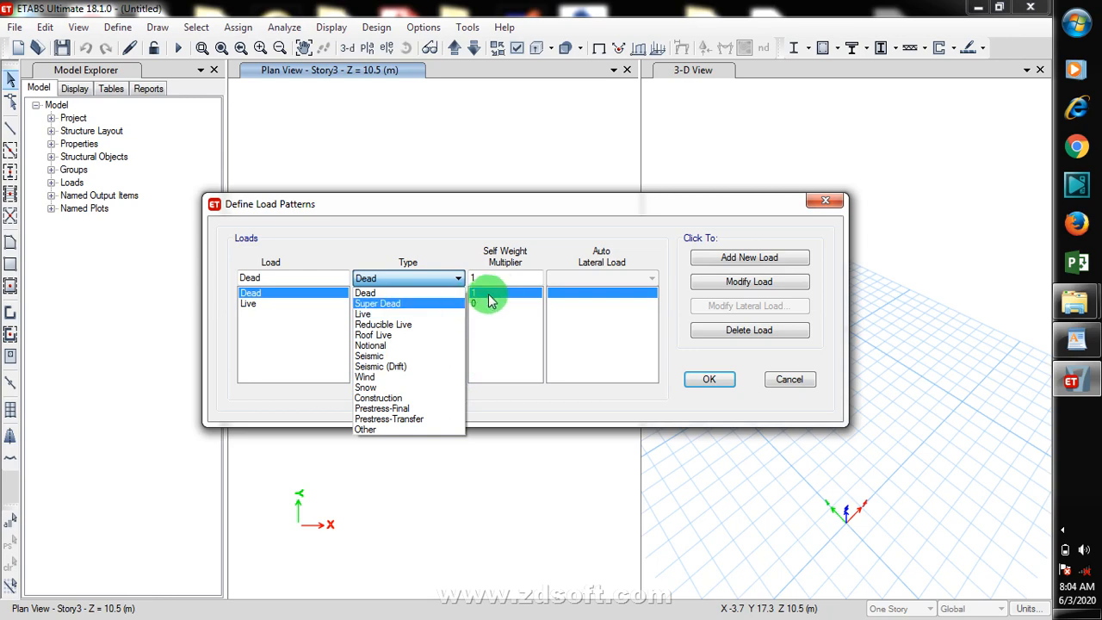
left_click(449, 249)
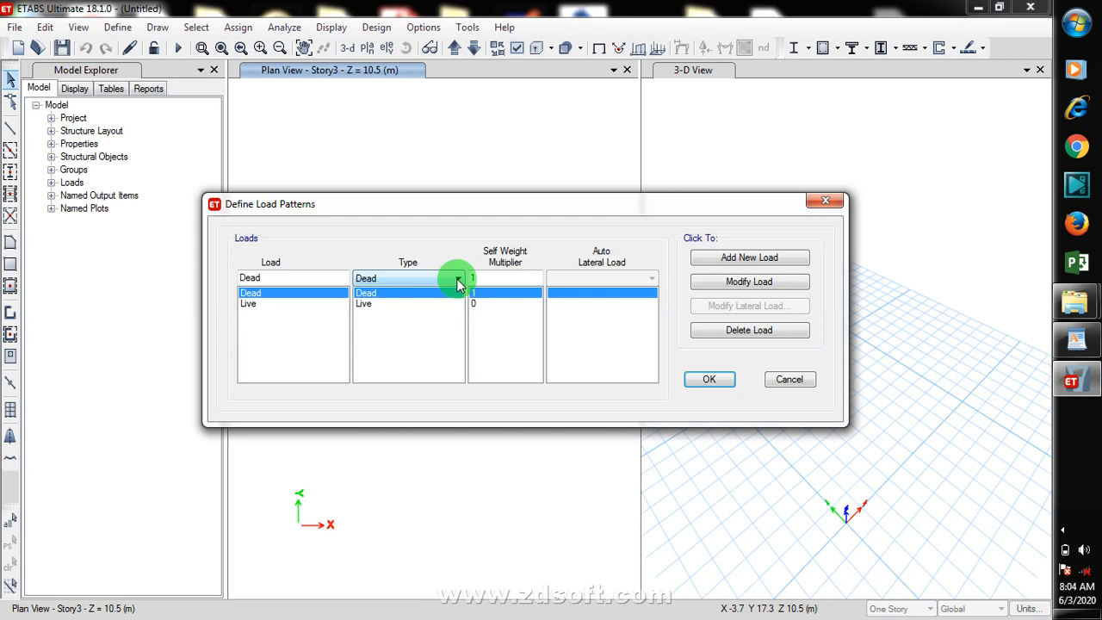
left_click(459, 279)
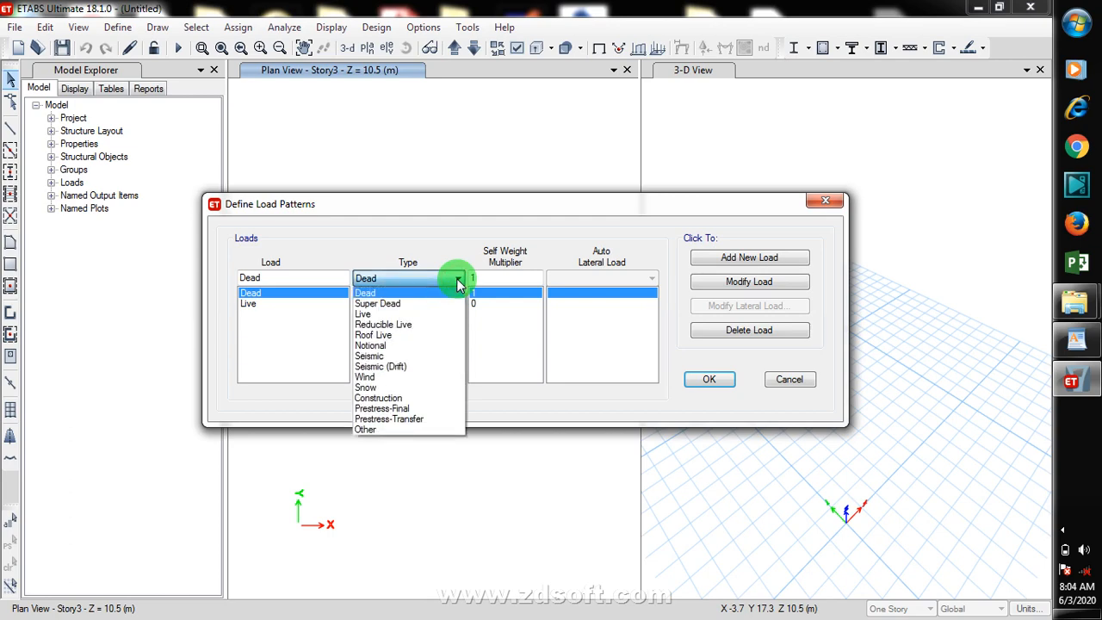
left_click(459, 282)
left_click(699, 380)
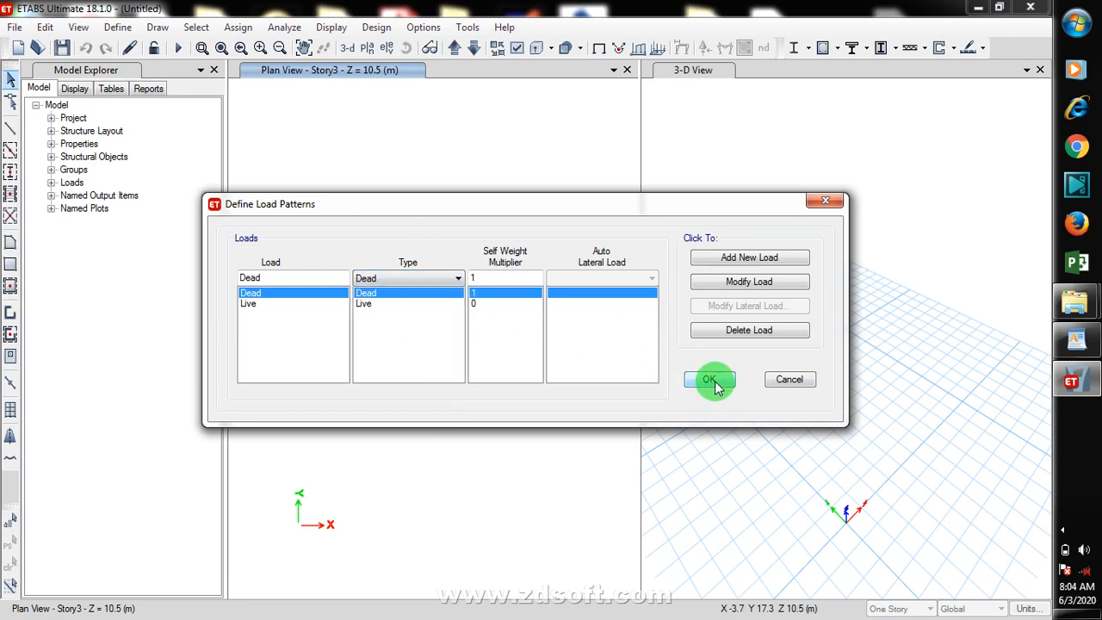
left_click(713, 381)
Step: Add default design combinations for composite beam, concrete frame and concrete slab design, and inspect combination DCmpC1
left_click(129, 32)
left_click(236, 169)
left_click(120, 27)
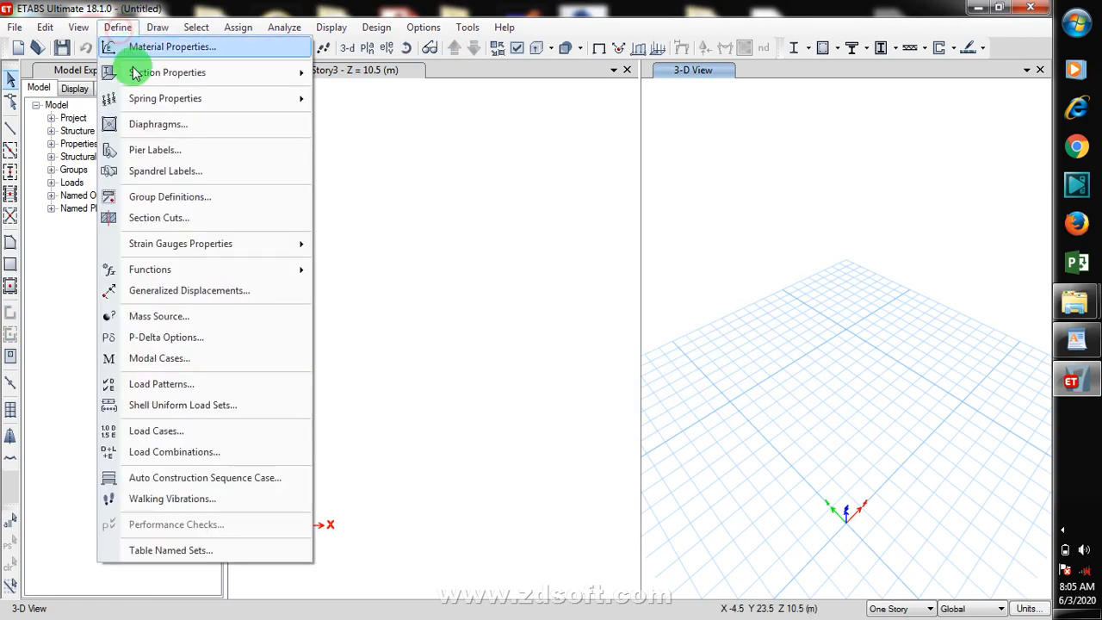
left_click(234, 458)
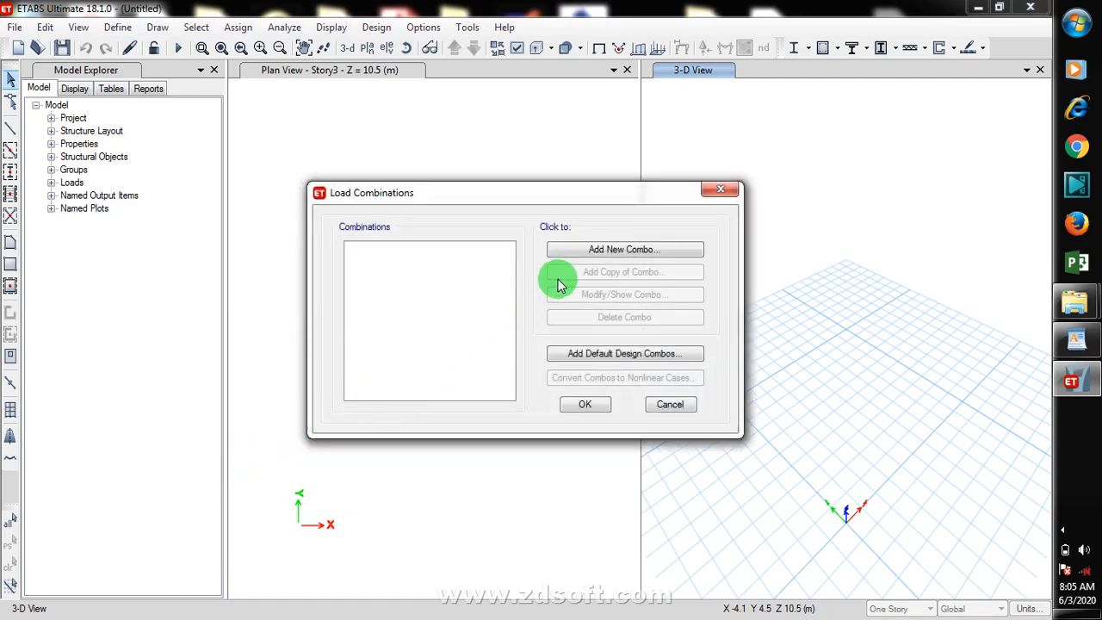
left_click(633, 359)
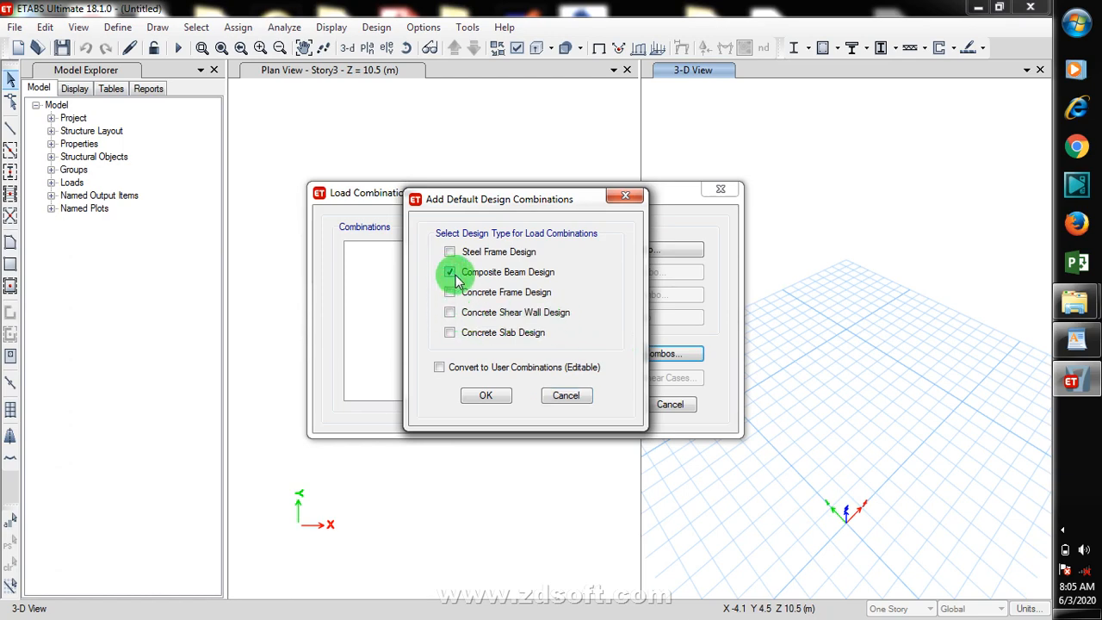
left_click(451, 333)
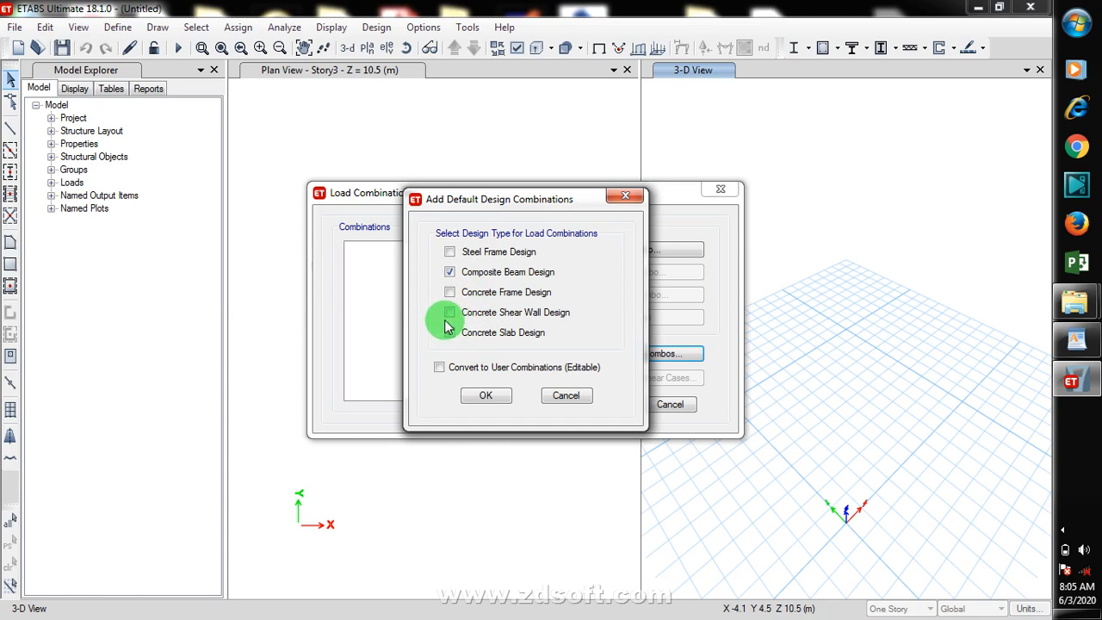
left_click(450, 293)
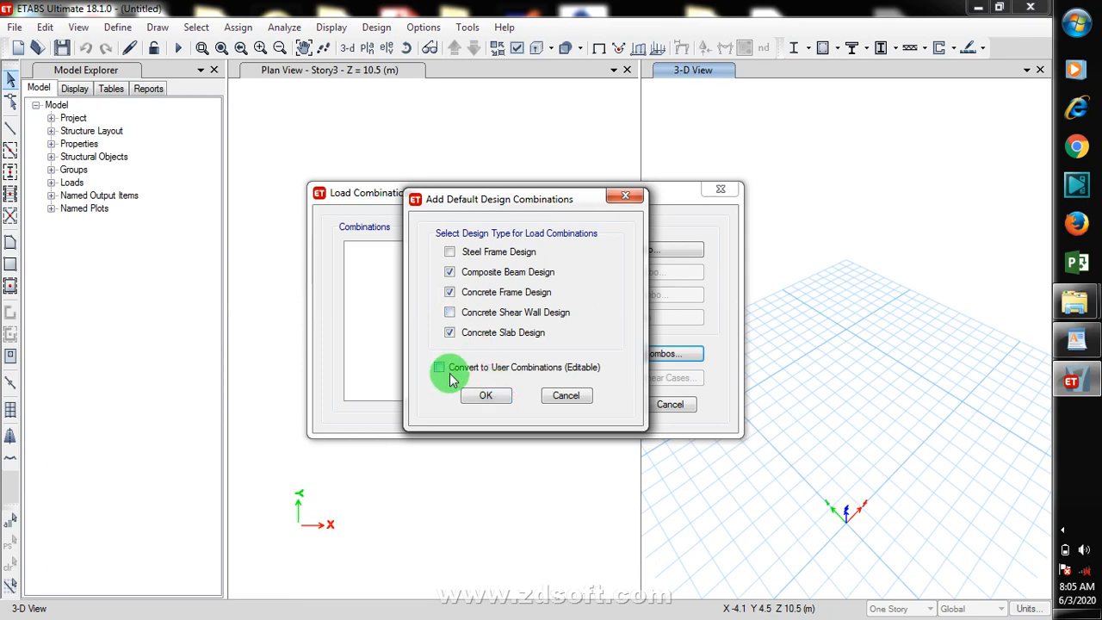
left_click(489, 396)
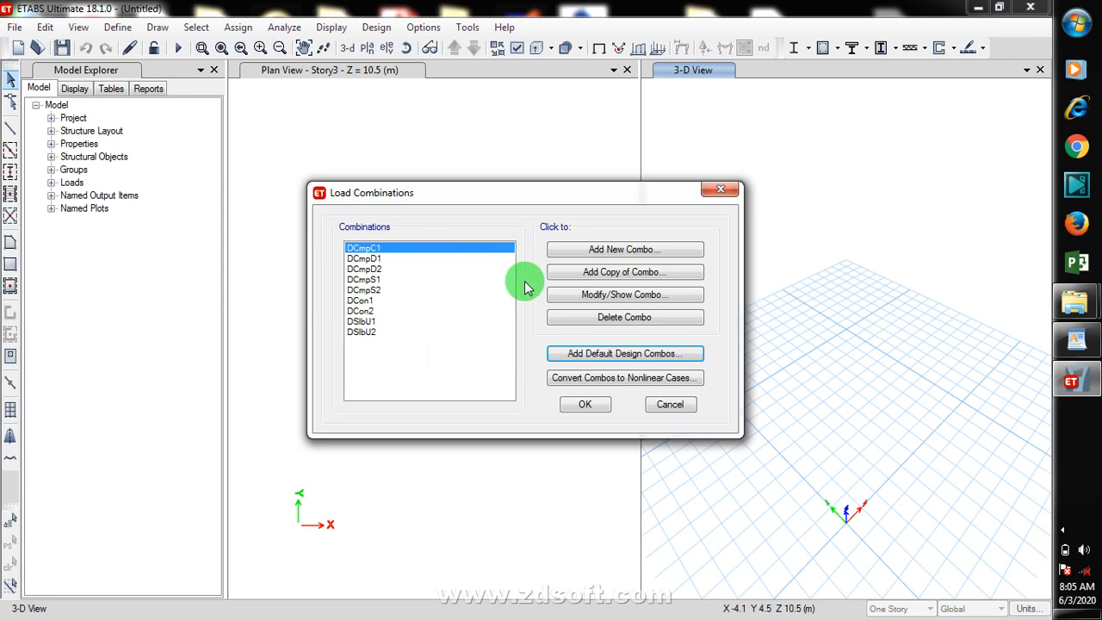
left_click(669, 299)
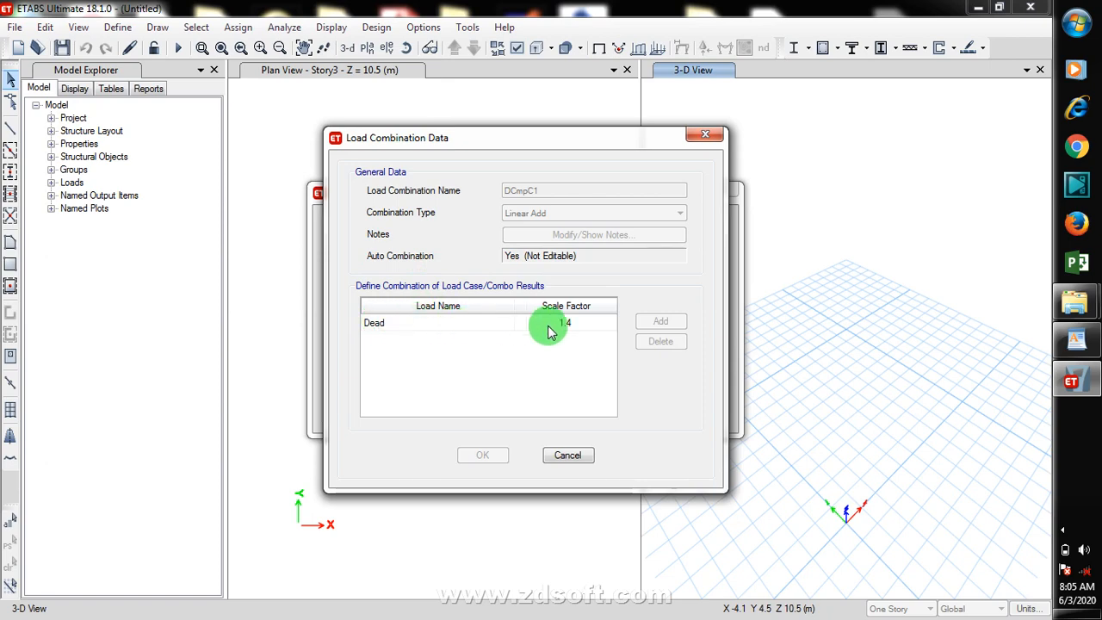
left_click(581, 462)
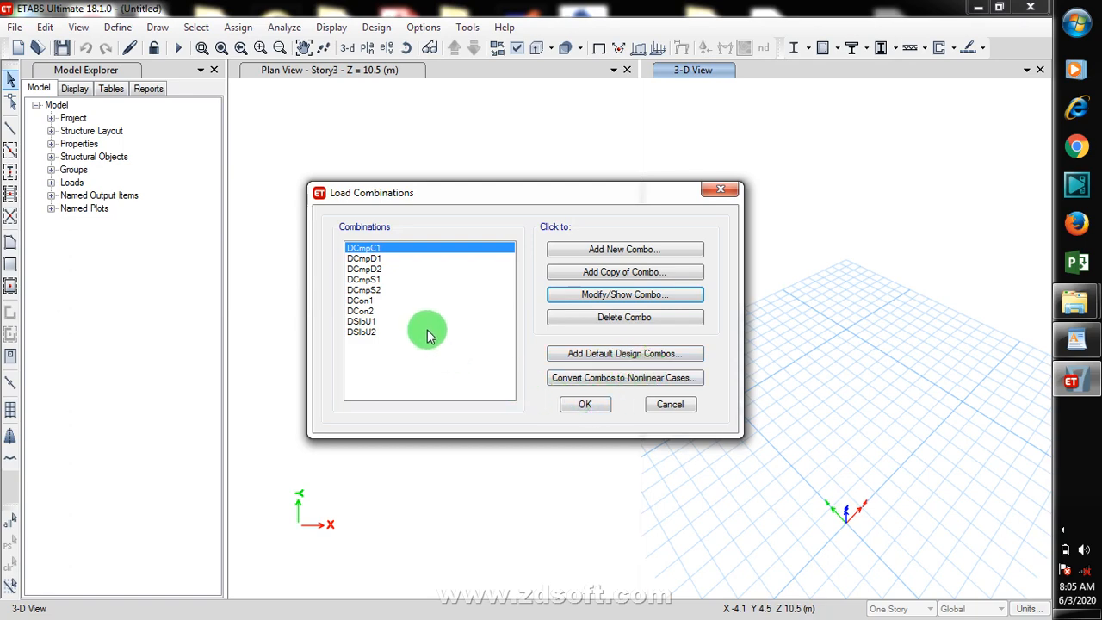
Step: Add default design combinations again for concrete frame and concrete slab design
left_click(631, 362)
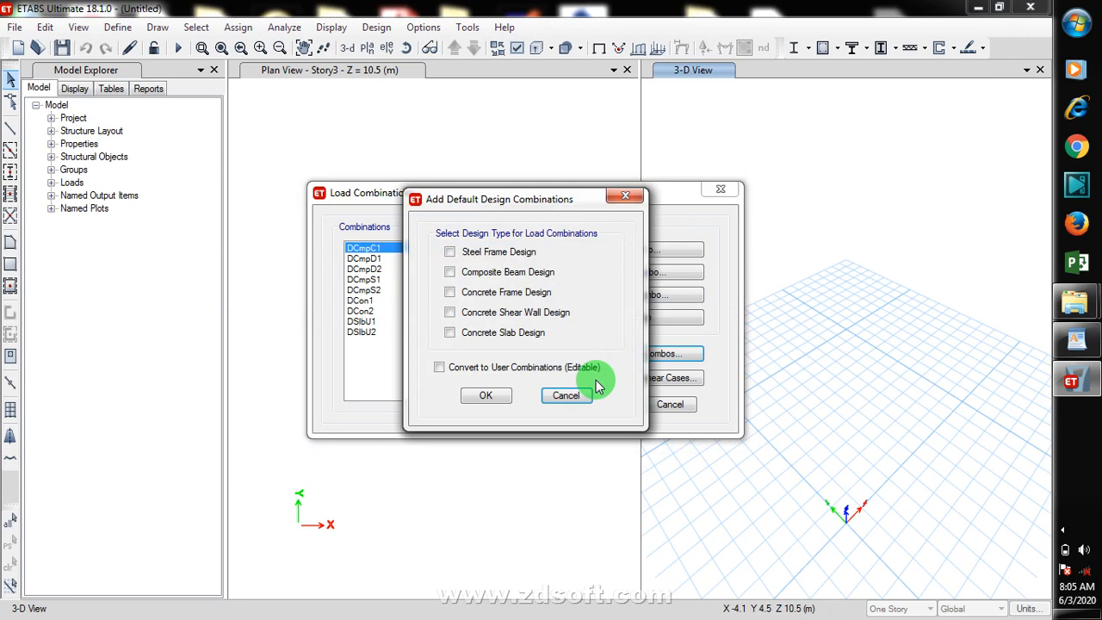
left_click(450, 333)
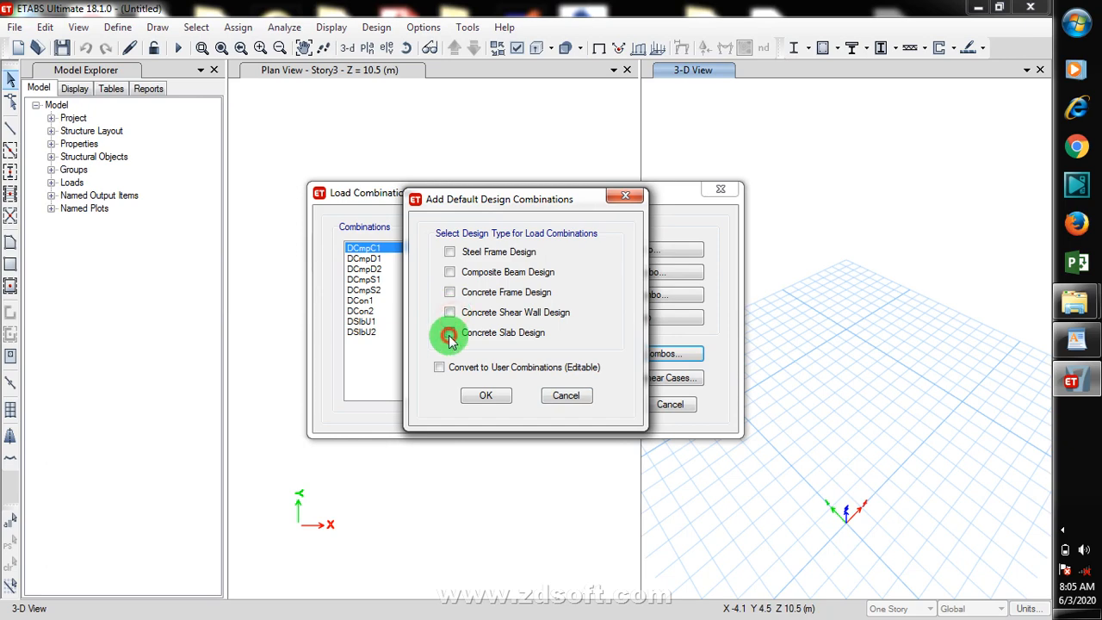
left_click(448, 312)
left_click(450, 294)
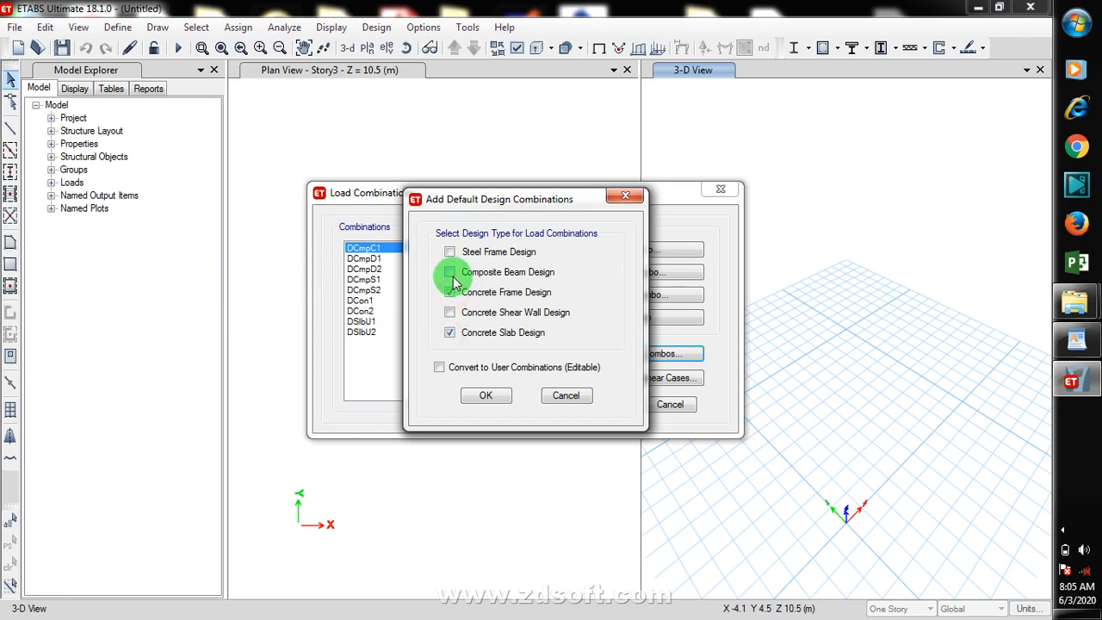
left_click(486, 395)
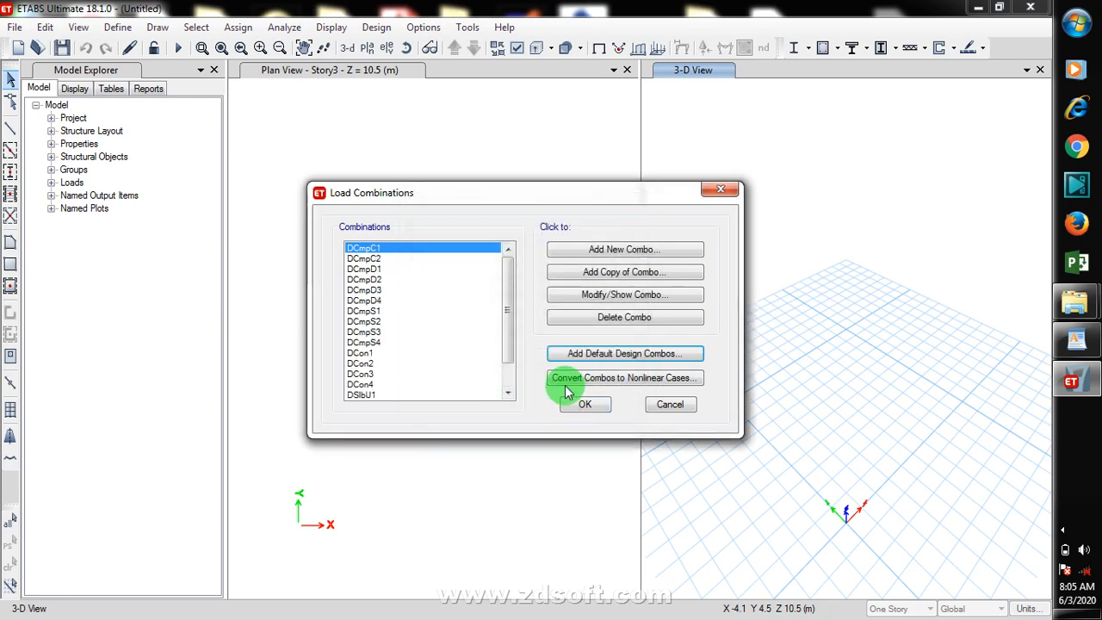
Step: Scroll through the generated load combinations list and close the load combinations dialog
scroll(508, 310, "down", 1)
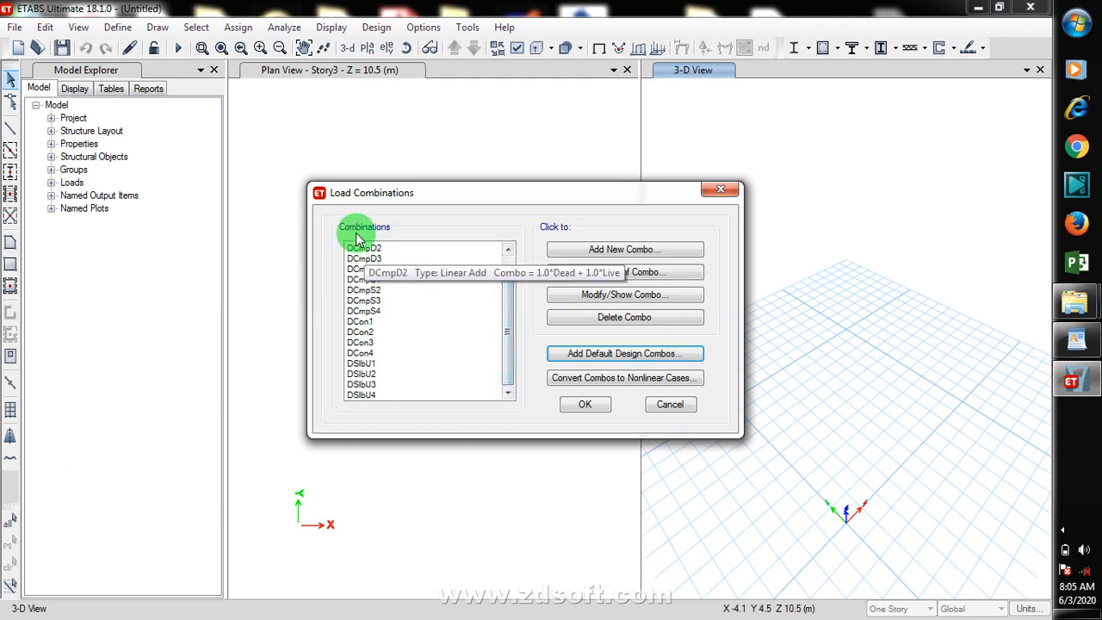
left_click(362, 258)
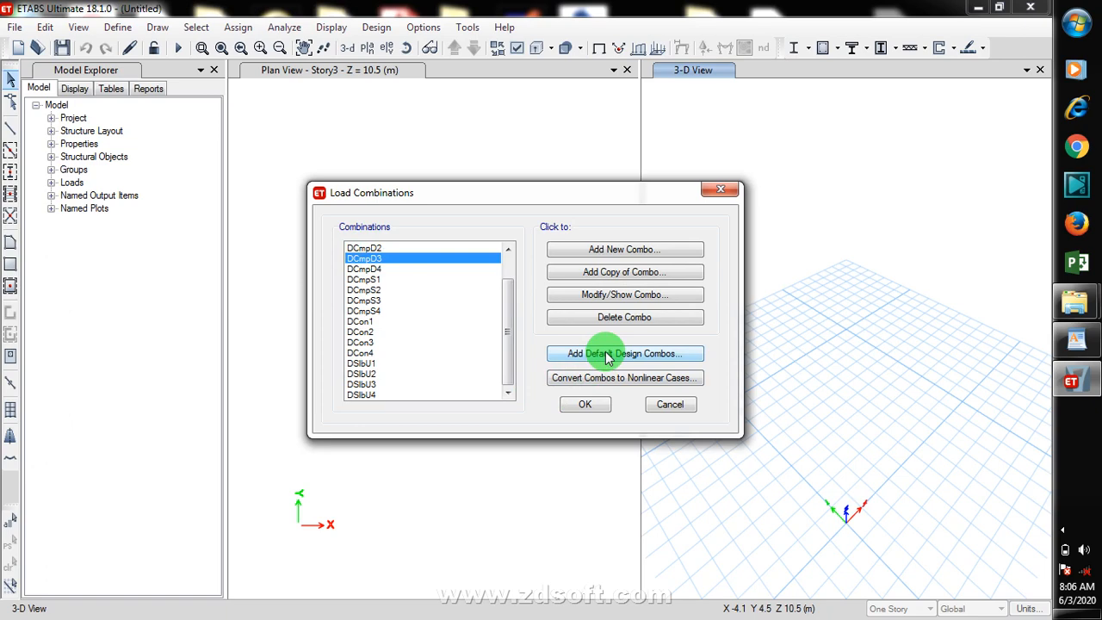
left_click(506, 369)
left_click_drag(506, 368, 499, 337)
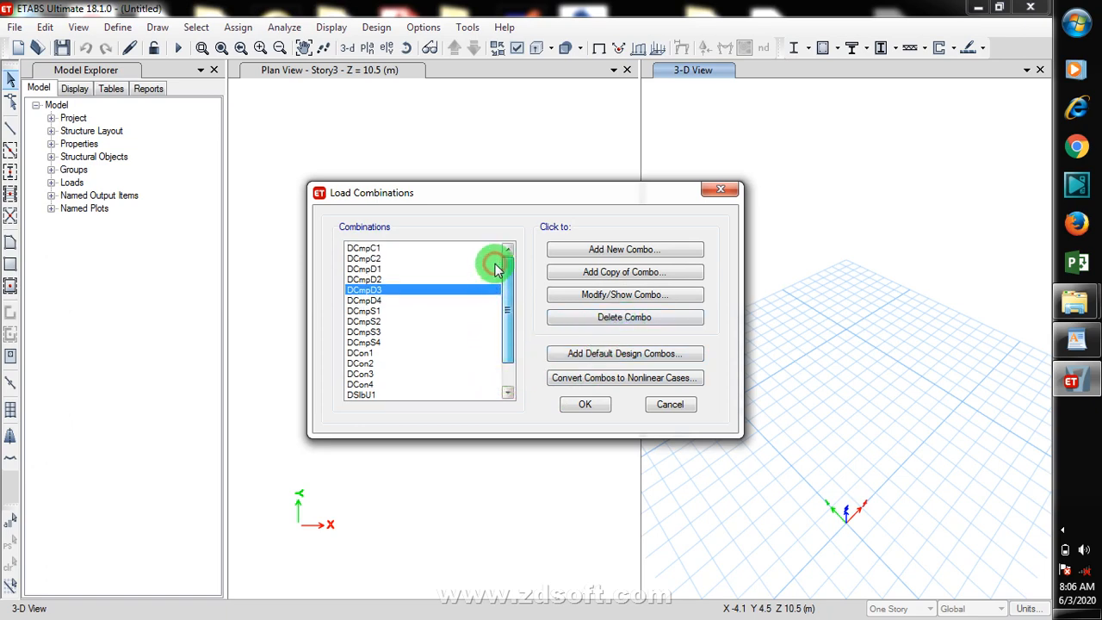
left_click_drag(505, 285, 508, 305)
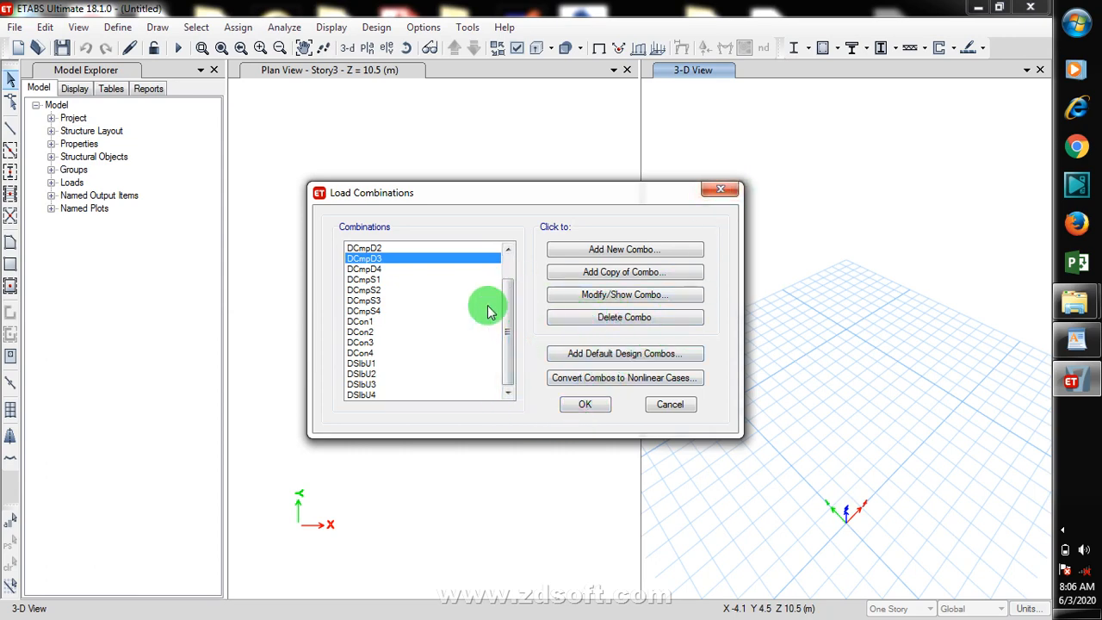
left_click_drag(506, 313, 509, 284)
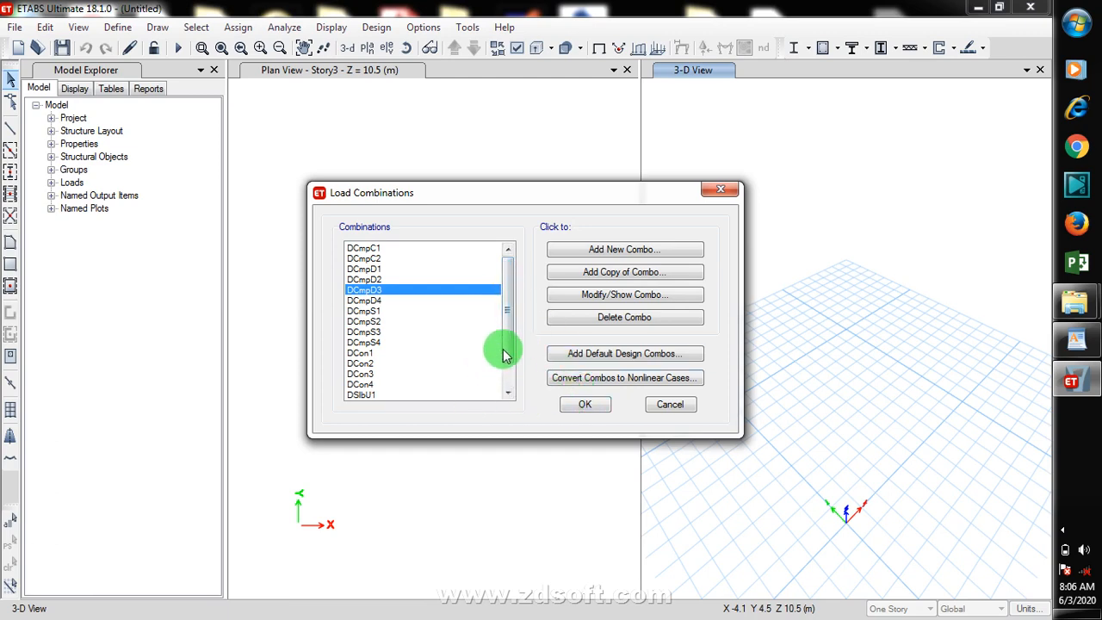
scroll(509, 305, "down", 1)
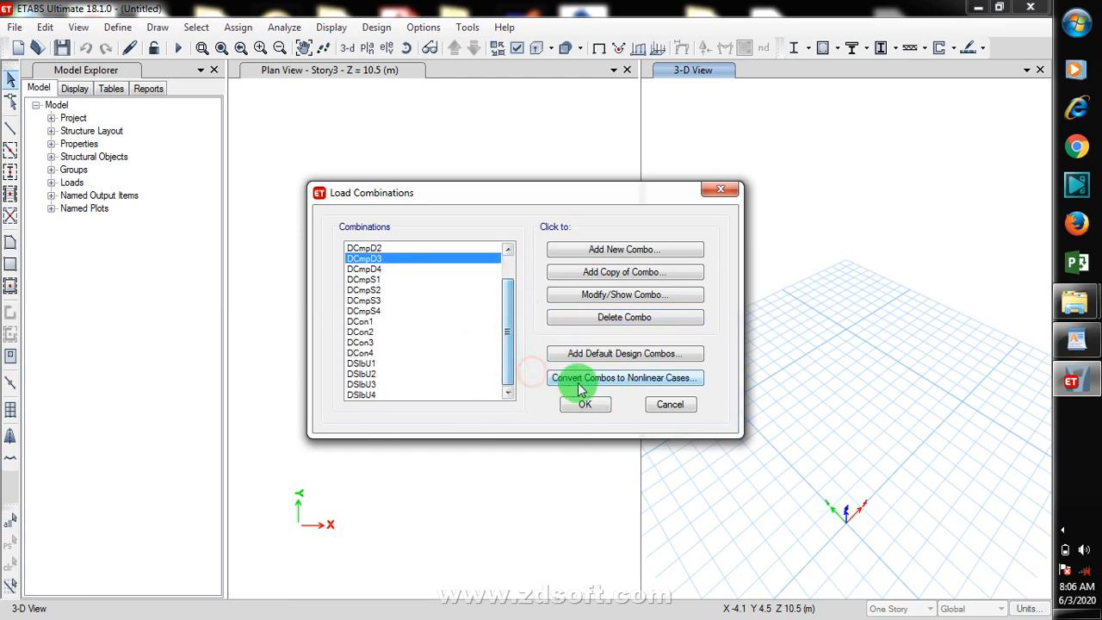
scroll(511, 301, "up", 1)
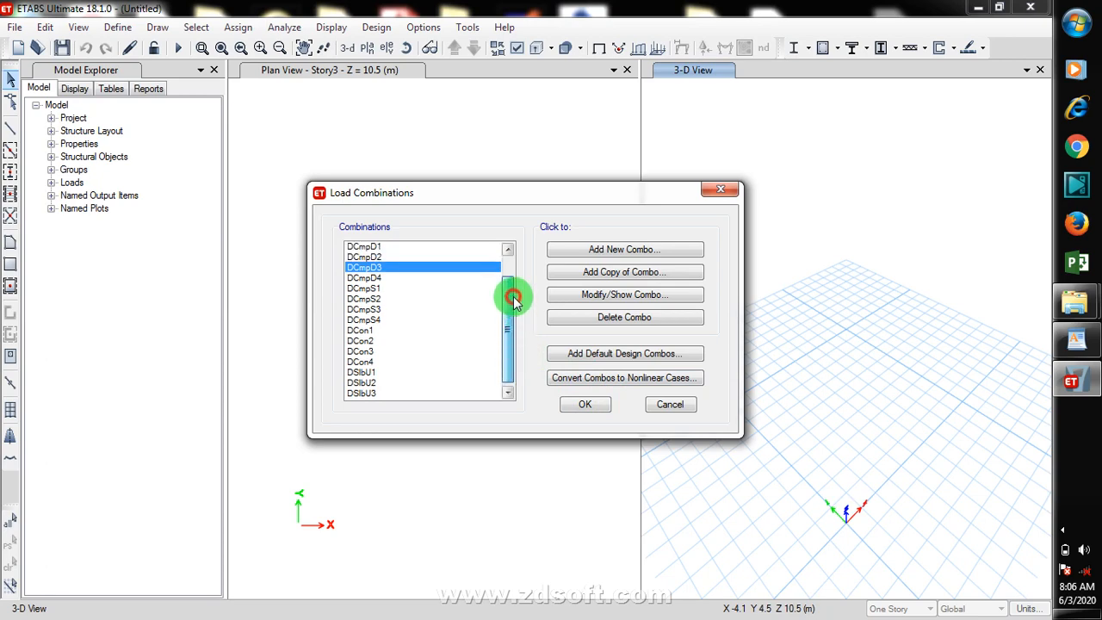
left_click(586, 405)
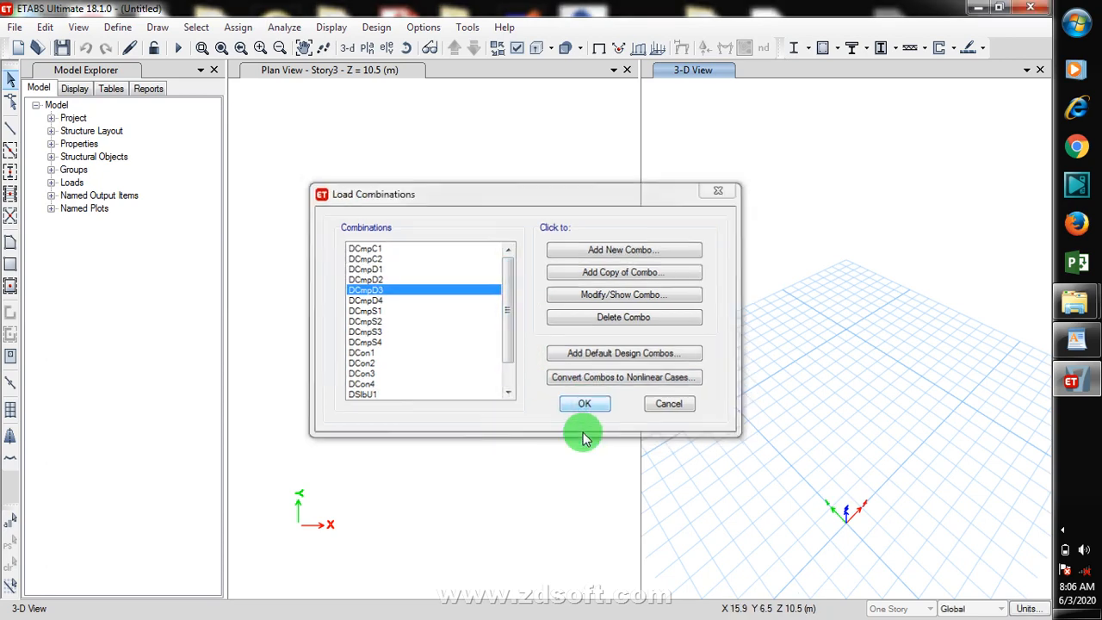
Step: Import the tutorial DXF as an architectural plan onto Story3, with CAD drawing units in millimetres
left_click(476, 280)
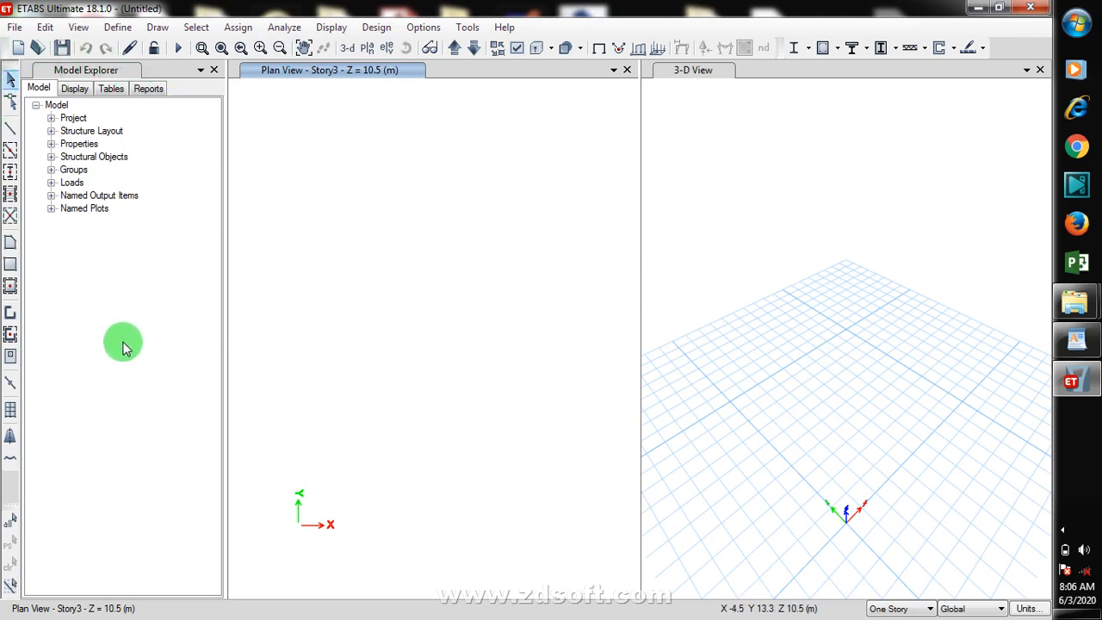
left_click(14, 28)
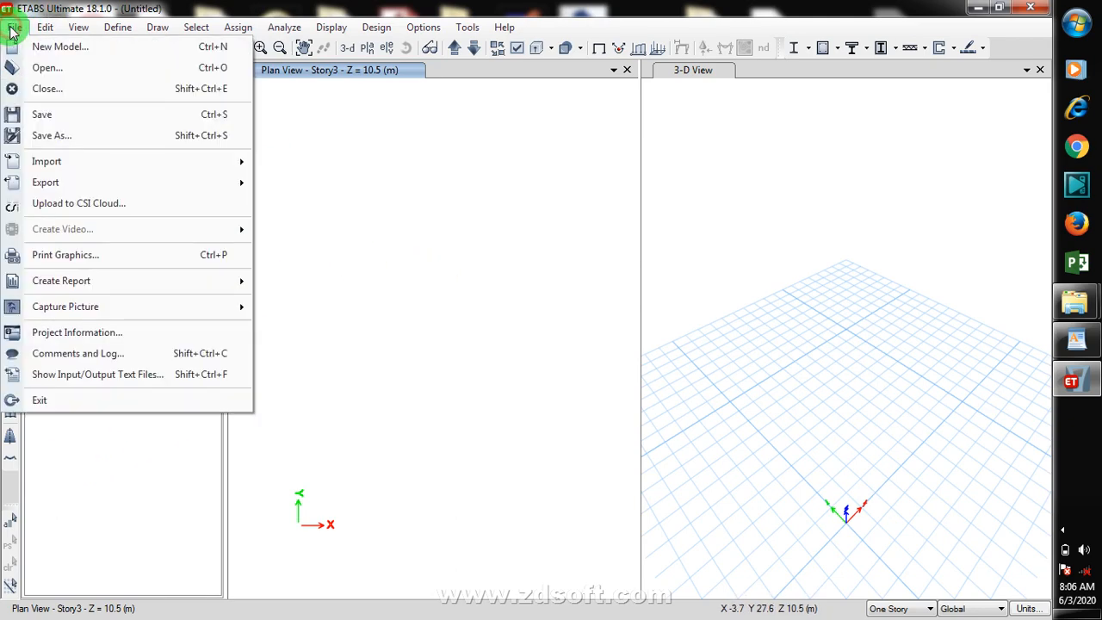
left_click(132, 160)
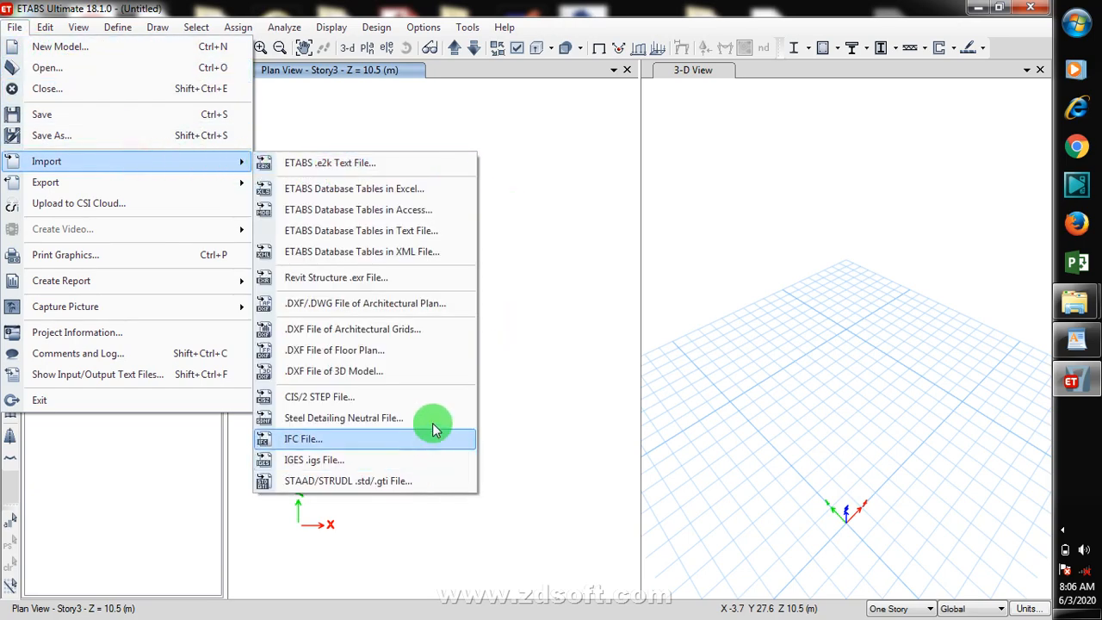
left_click(464, 302)
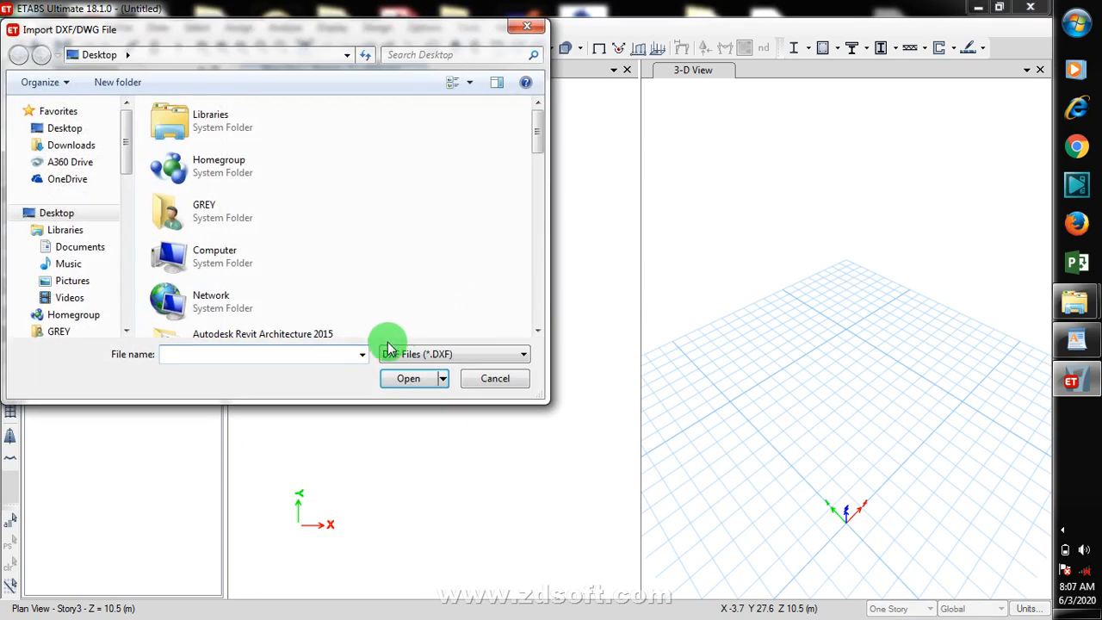
left_click_drag(526, 117, 546, 322)
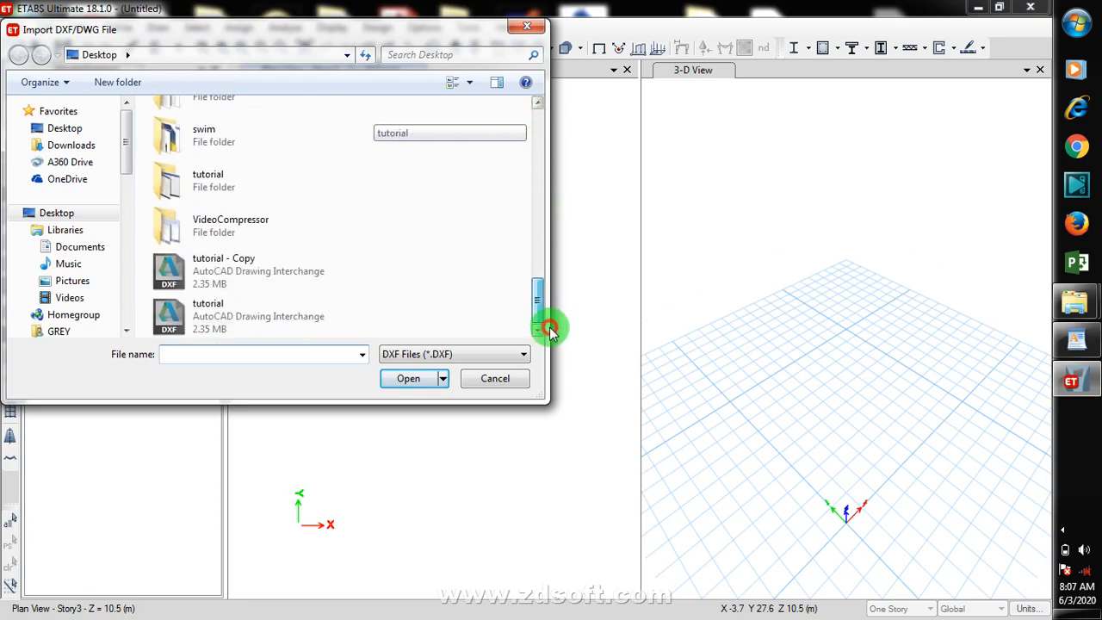
left_click(212, 320)
left_click(410, 378)
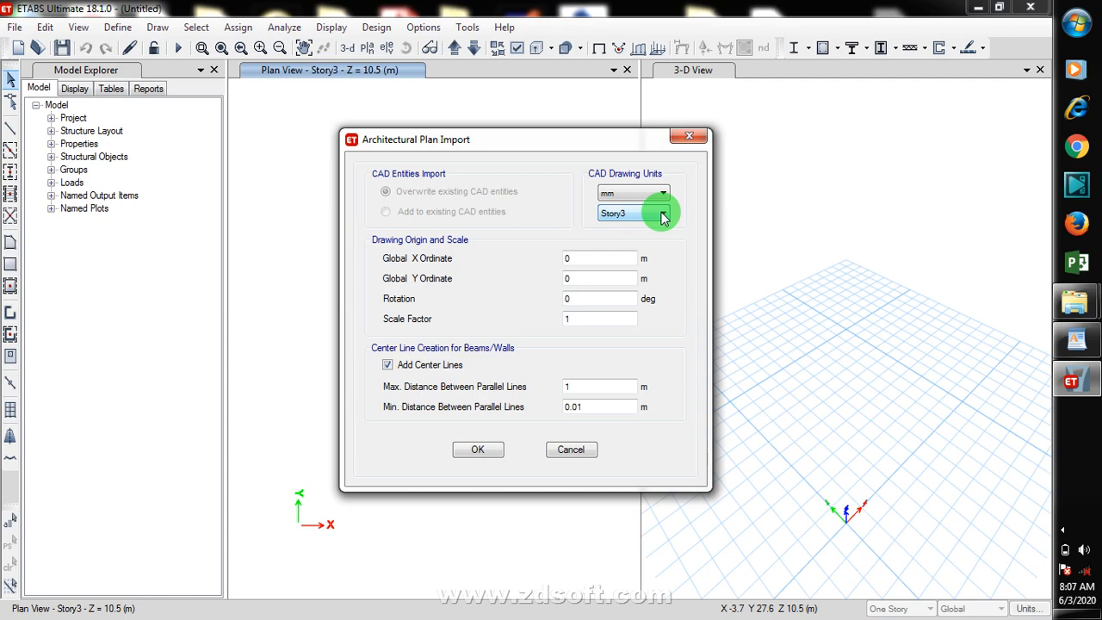
left_click(656, 193)
left_click(654, 198)
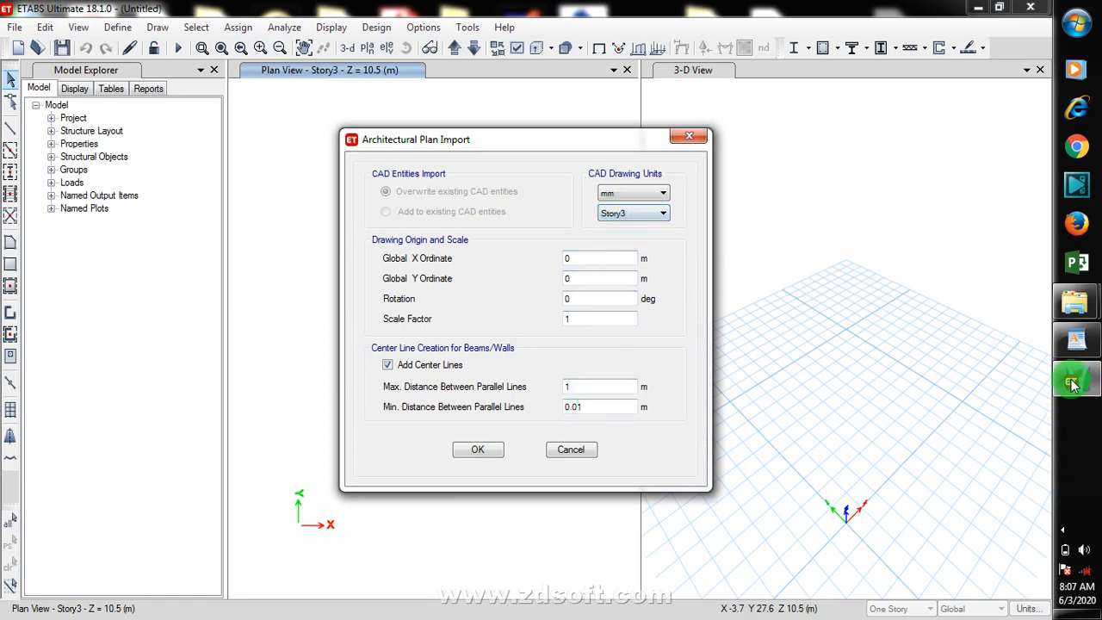
left_click(646, 215)
left_click(647, 216)
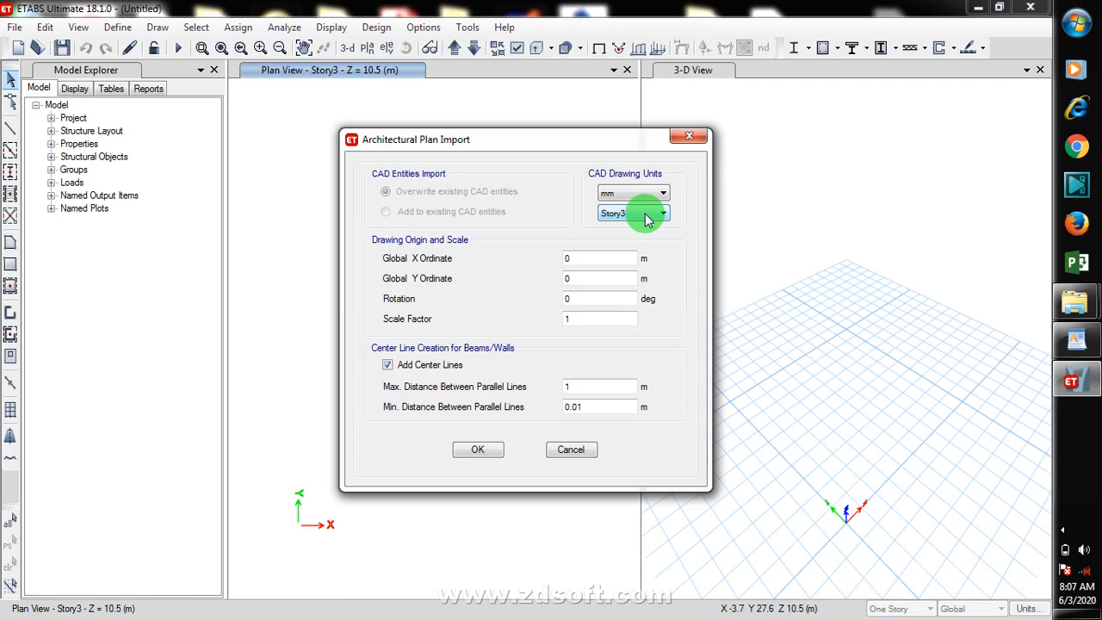
left_click(647, 217)
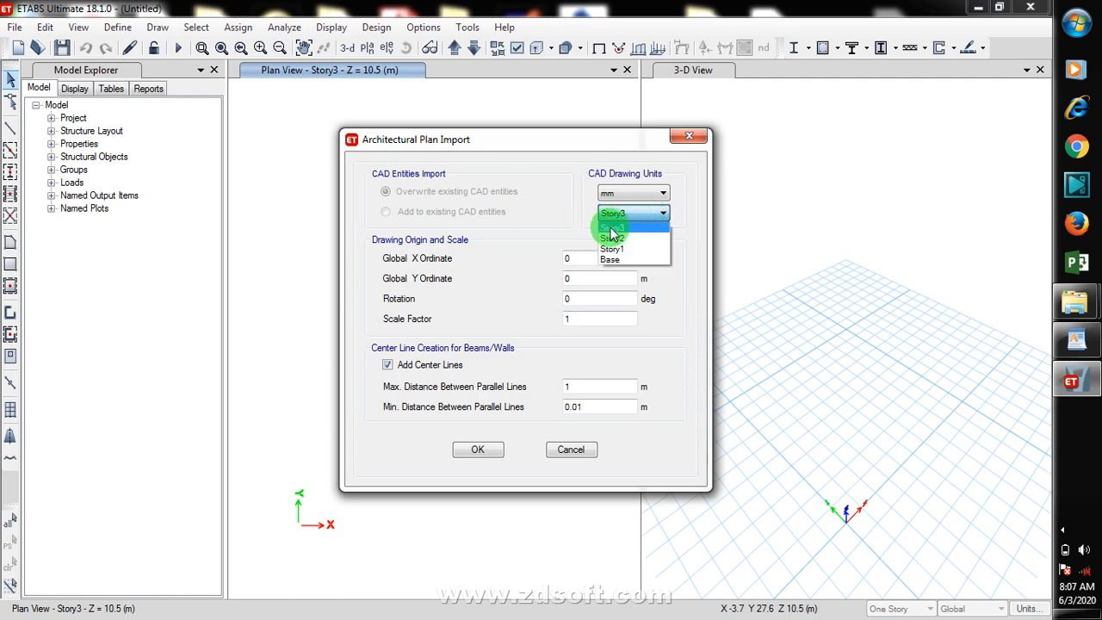
left_click(634, 216)
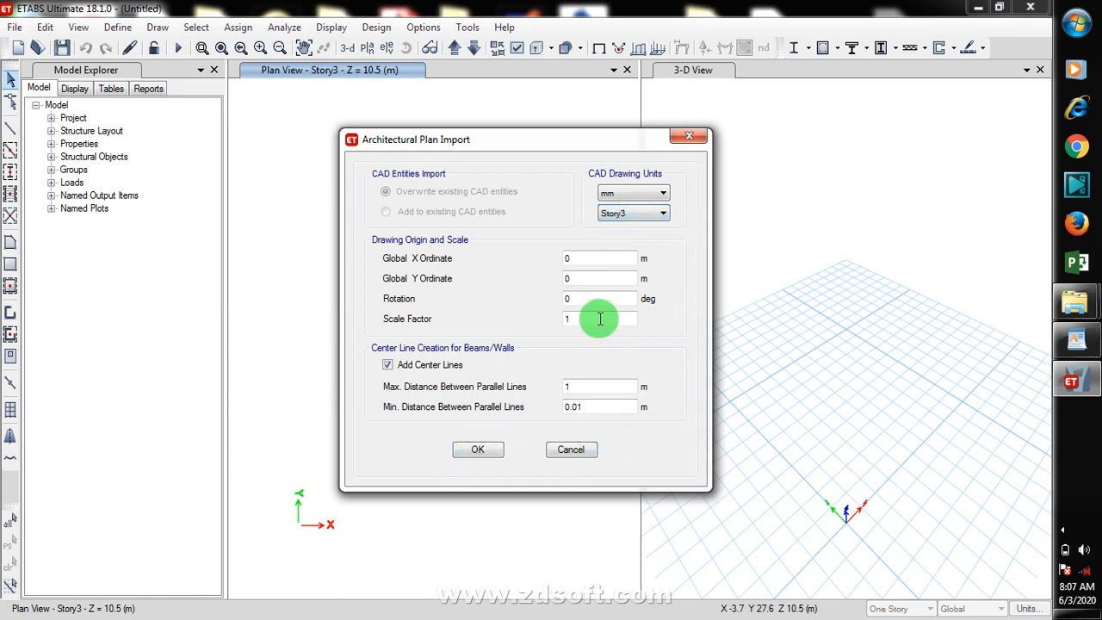
left_click(480, 453)
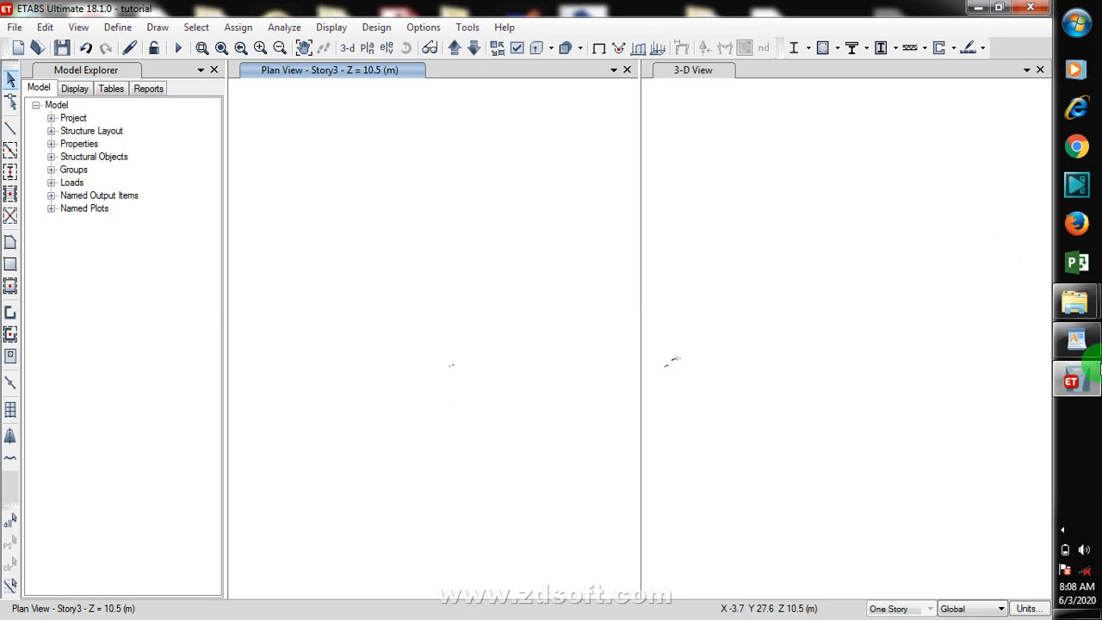
left_click(1062, 531)
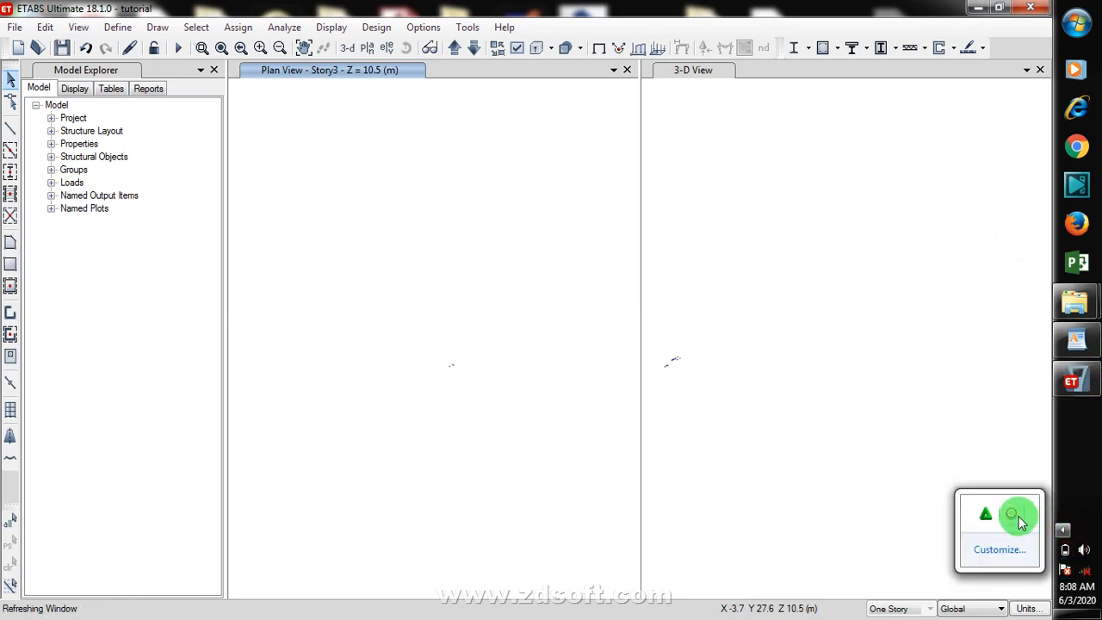
right_click(1014, 524)
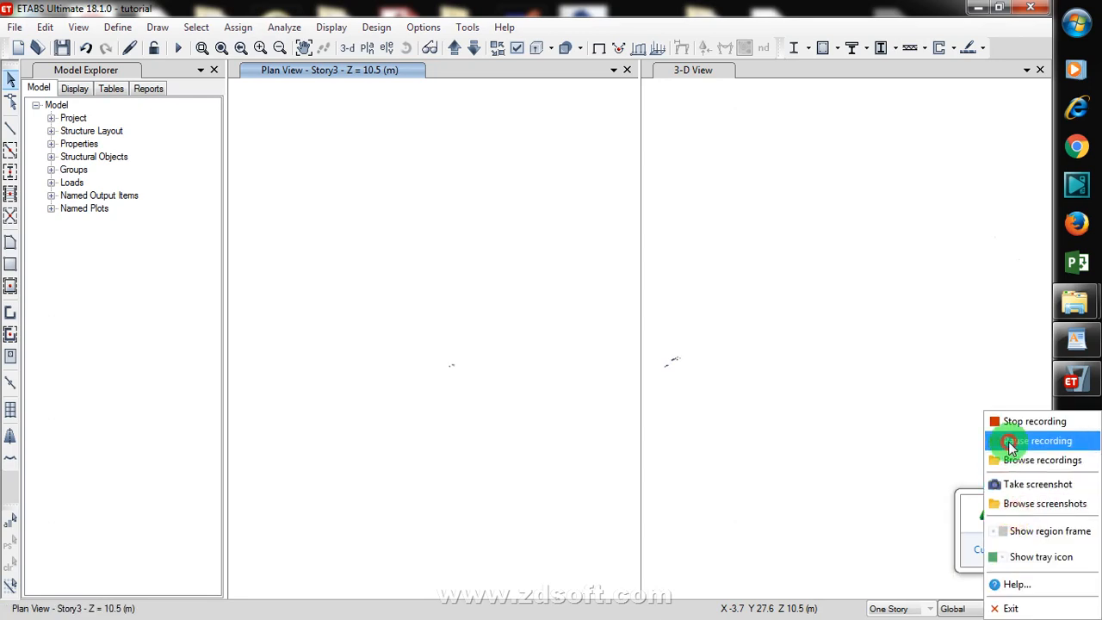
left_click(947, 444)
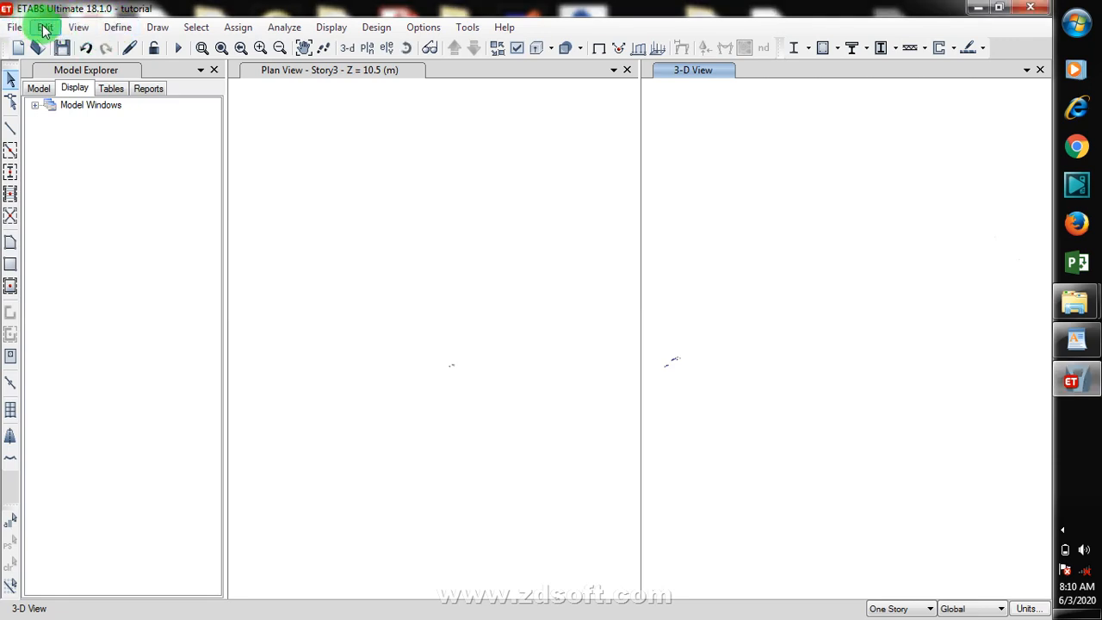
left_click(447, 372)
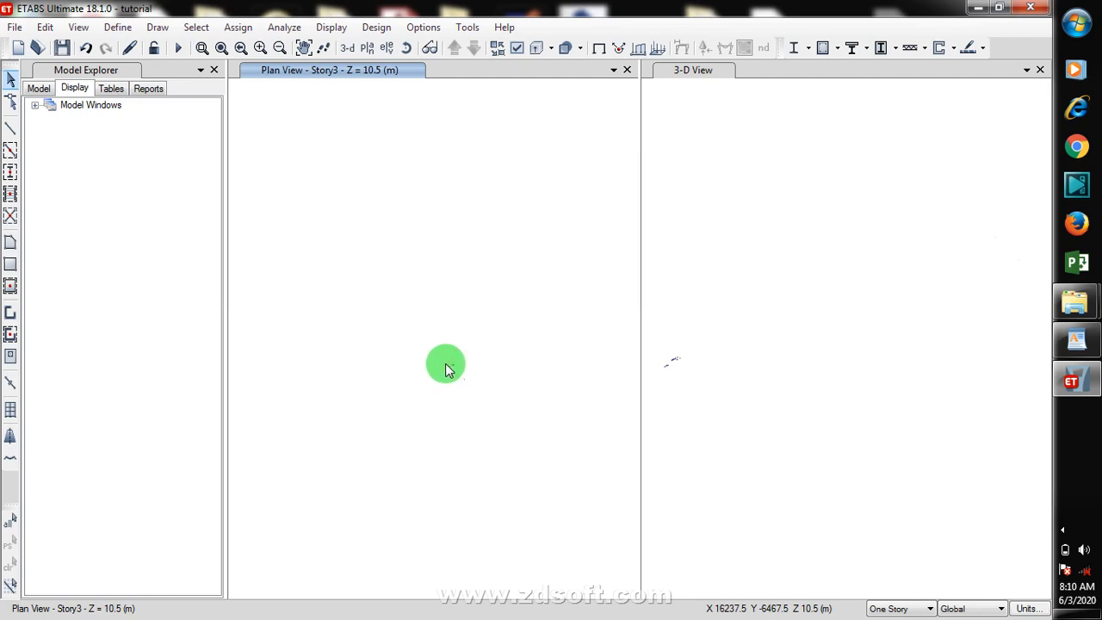
left_click(1062, 529)
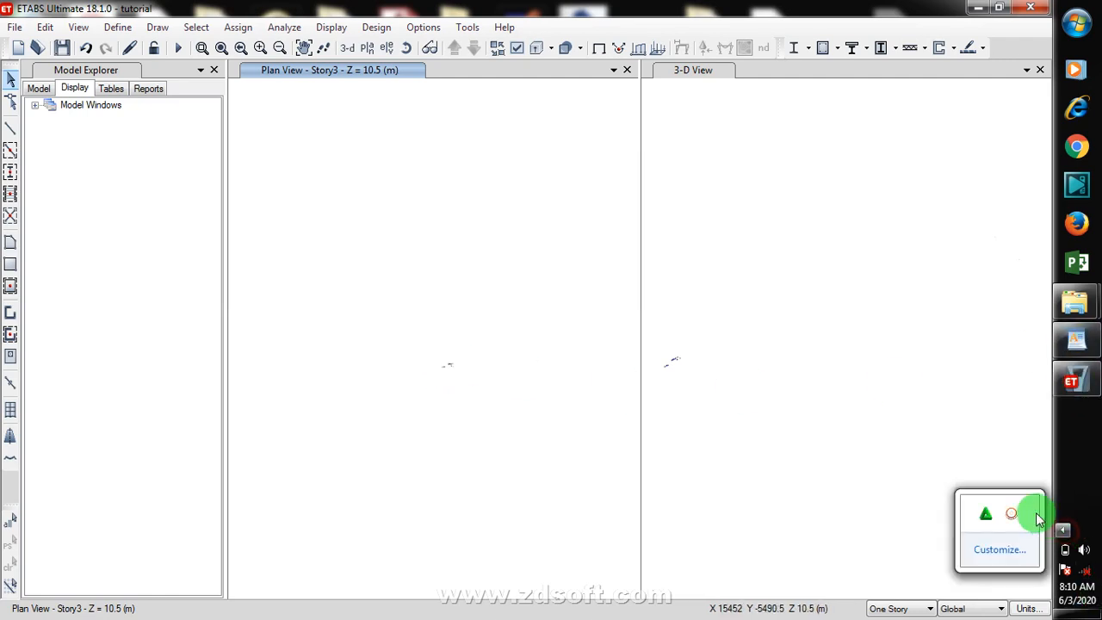
right_click(1012, 510)
left_click(1003, 441)
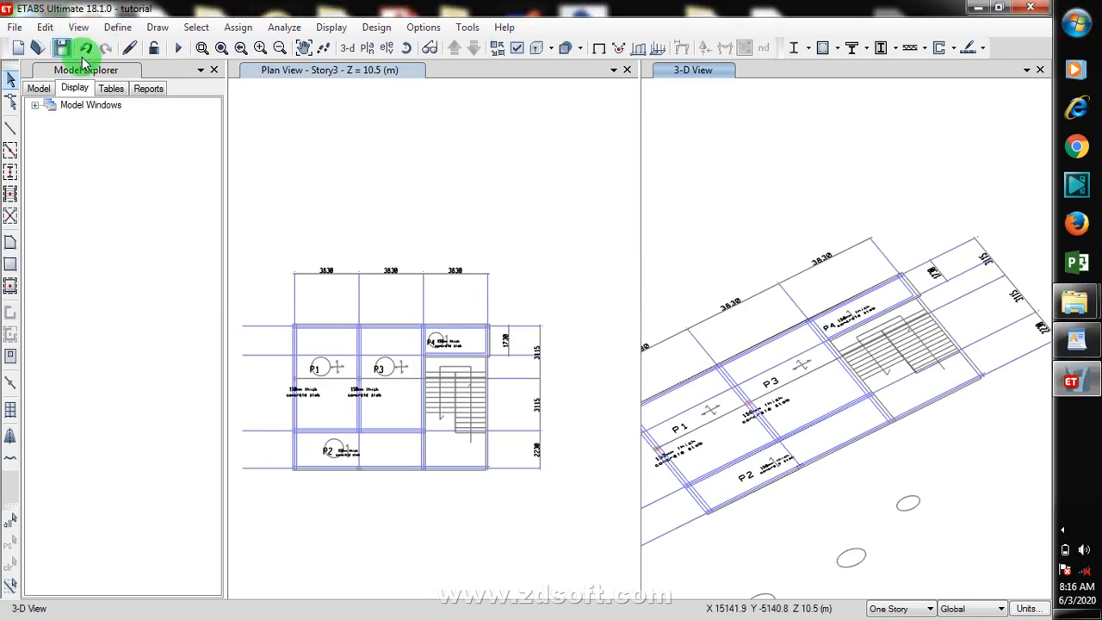
Step: Add a new story below Story1 at an elevation of 1.5 m, keeping existing story elevations
left_click(45, 28)
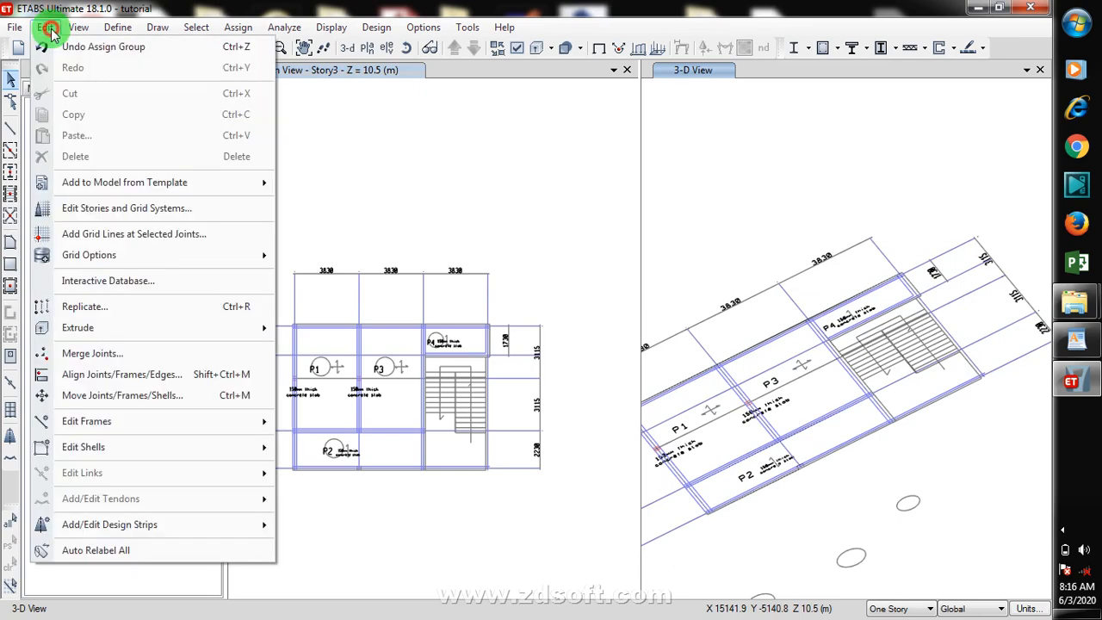
left_click(200, 218)
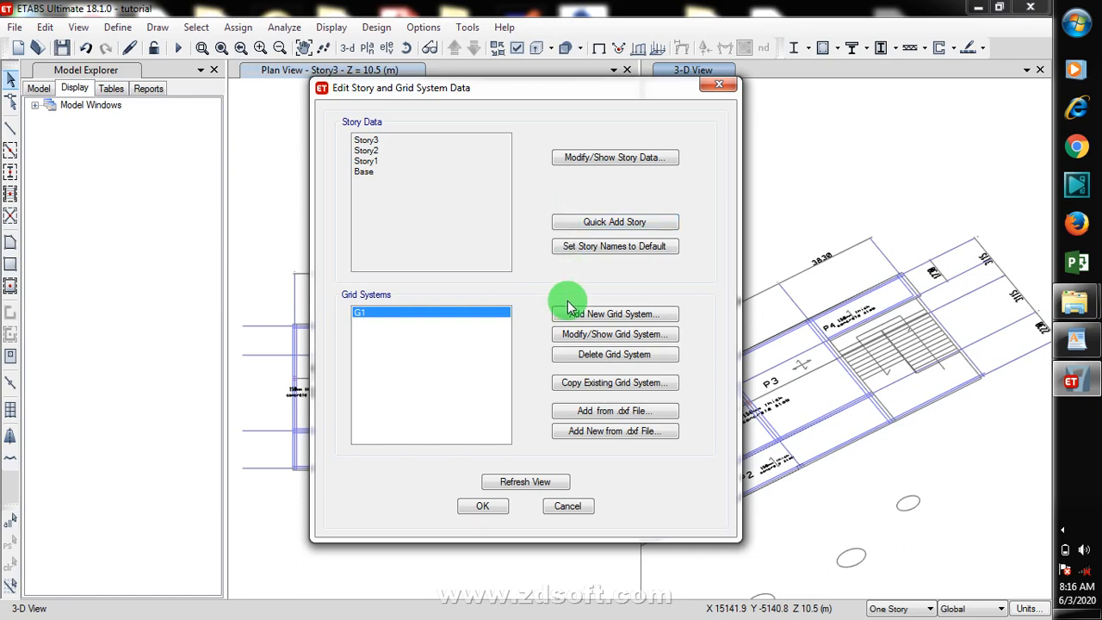
left_click(624, 166)
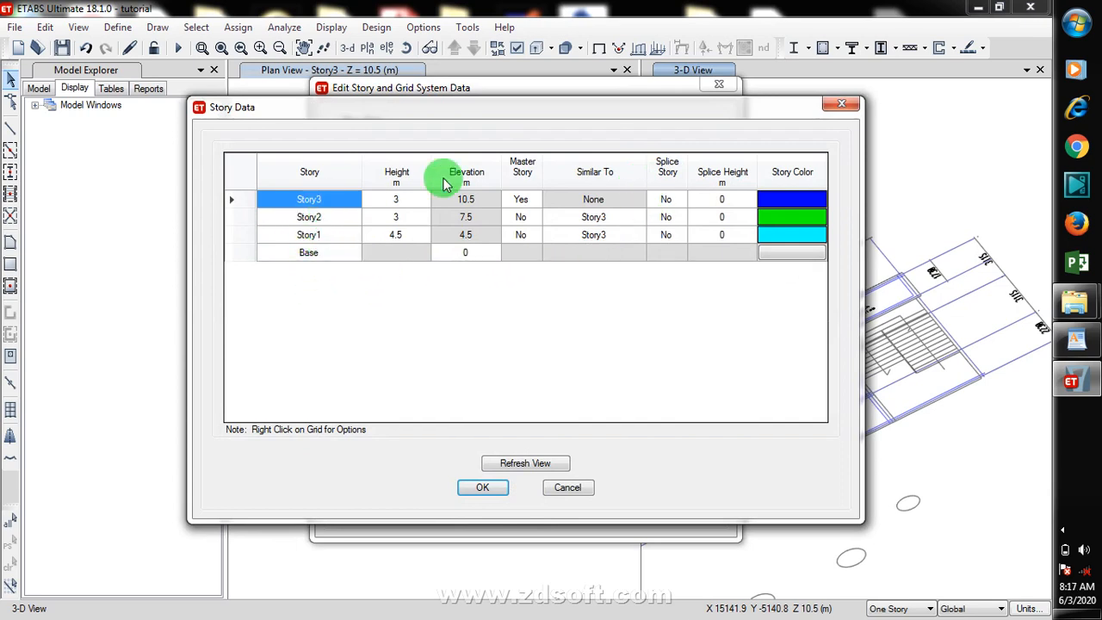
left_click(244, 252)
right_click(246, 253)
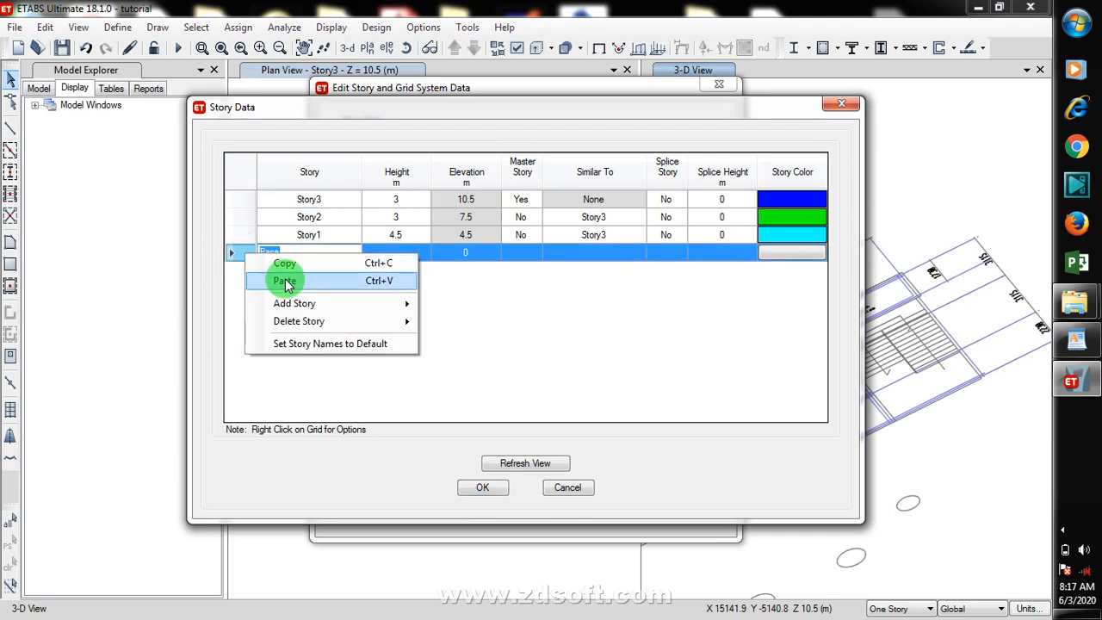
left_click(359, 304)
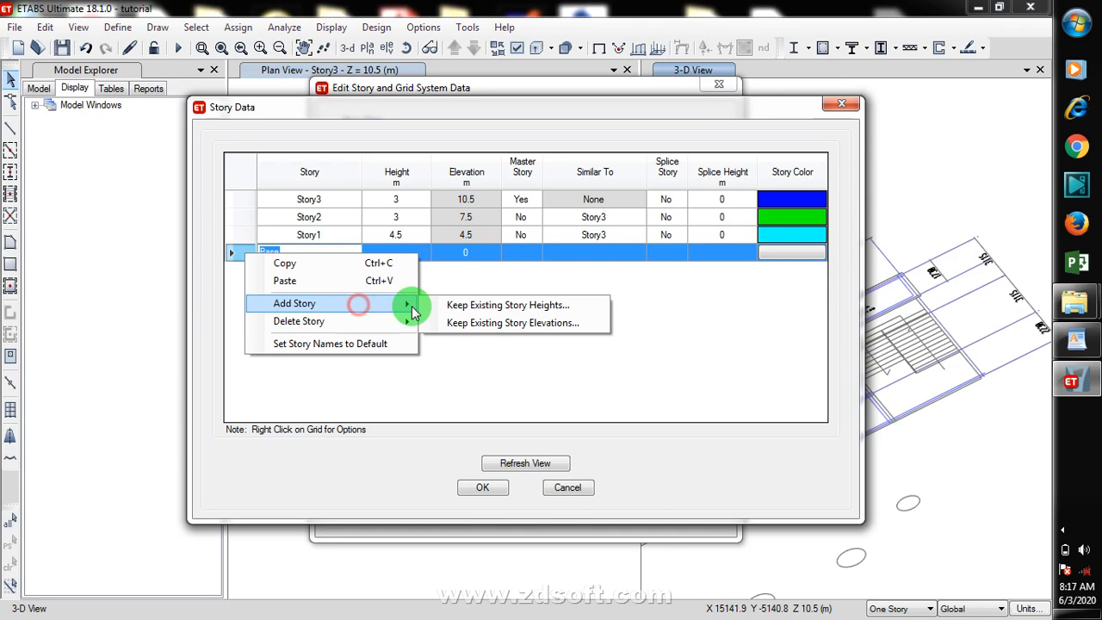
left_click(568, 331)
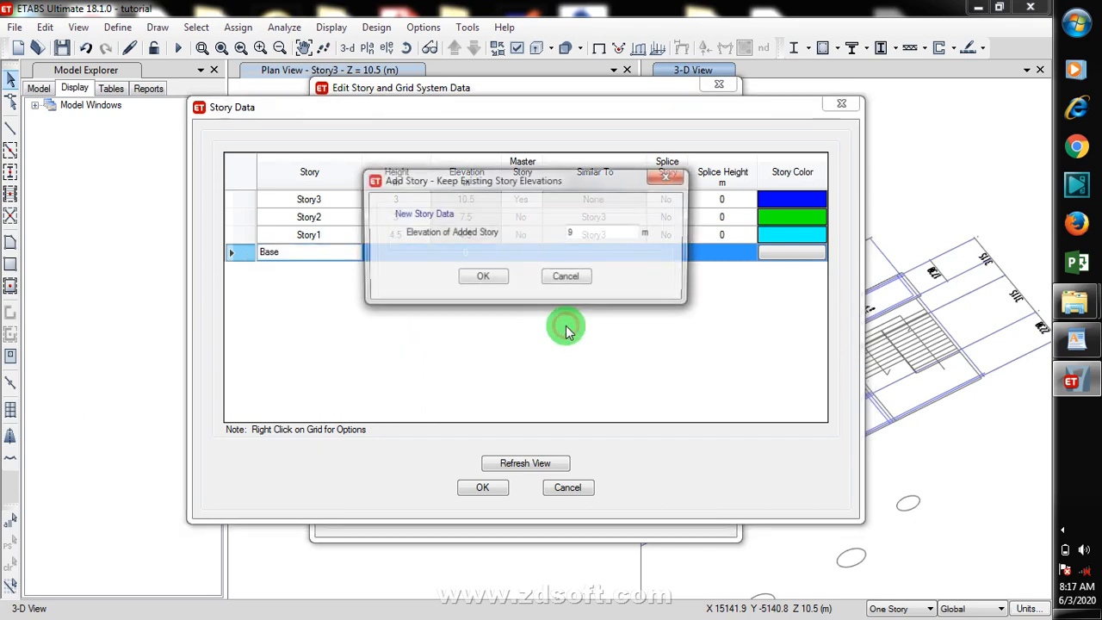
left_click(551, 233)
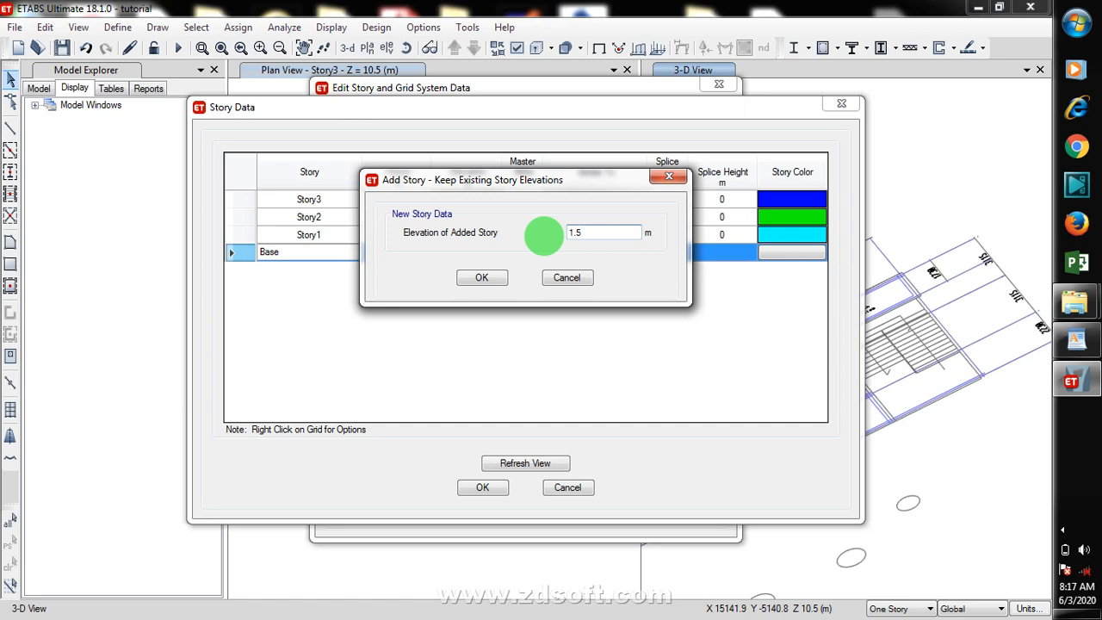
left_click(482, 279)
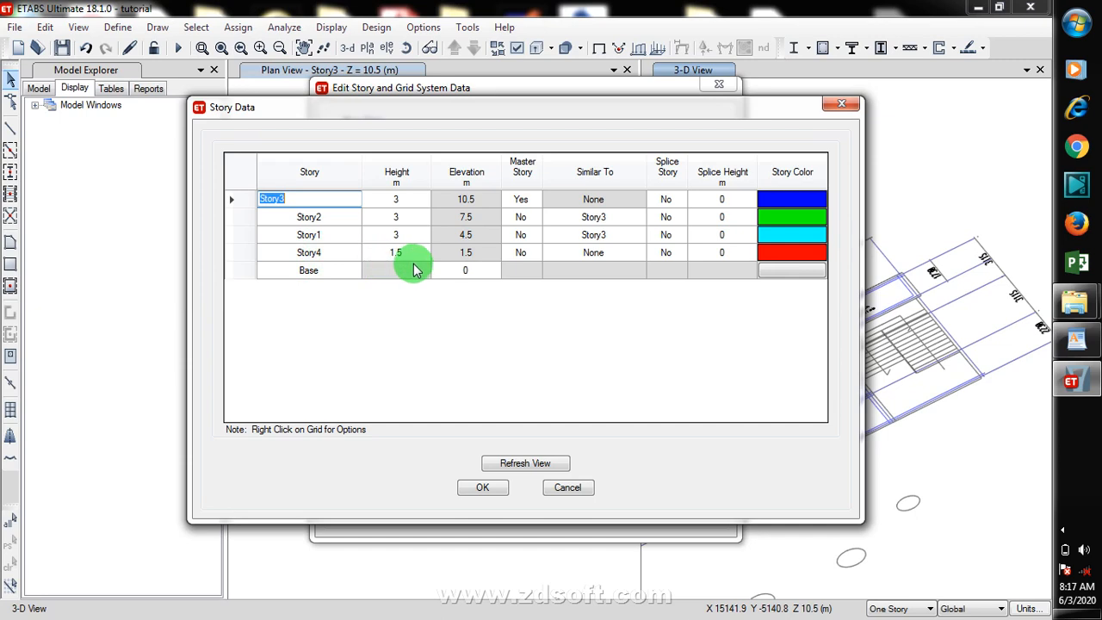
Step: Rename the new story PLINTH, make it similar to Story3, and confirm the story data
left_click(321, 253)
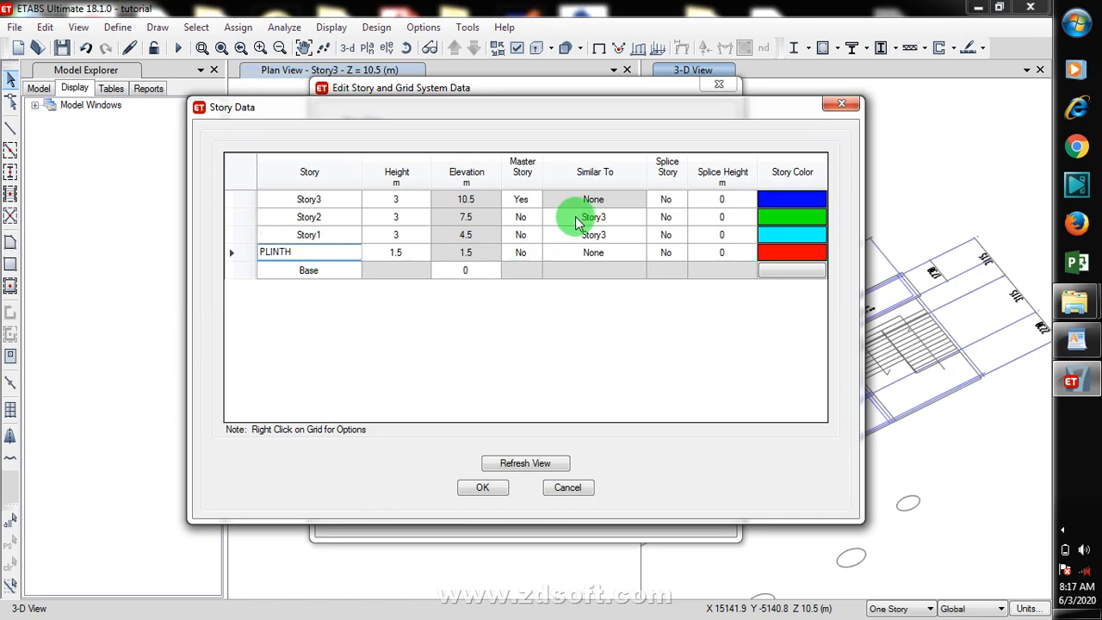
left_click(606, 200)
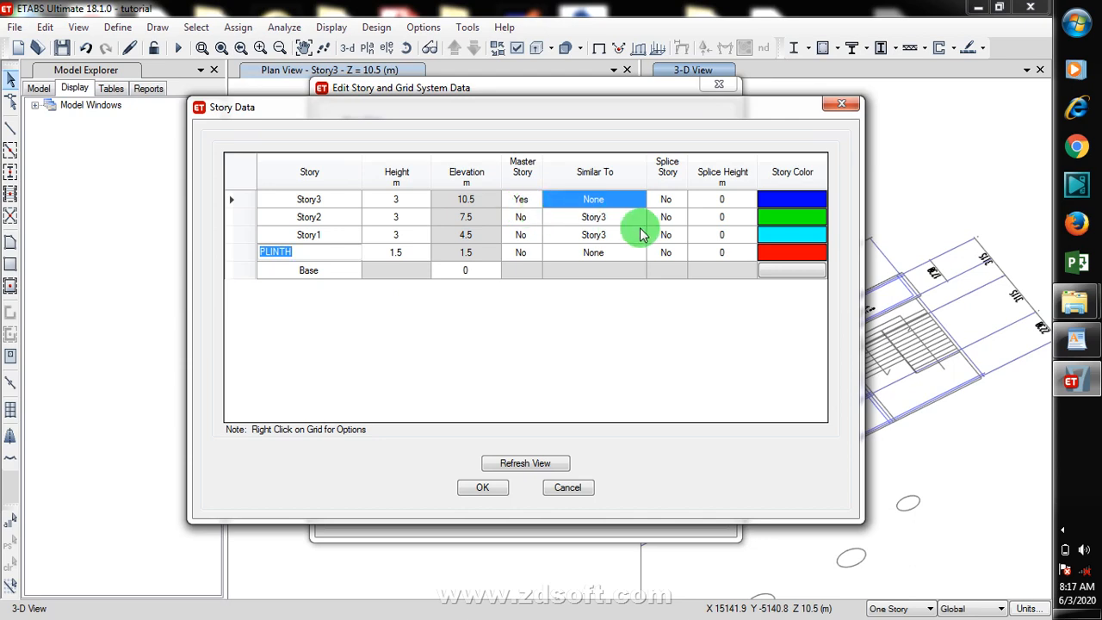
left_click(613, 219)
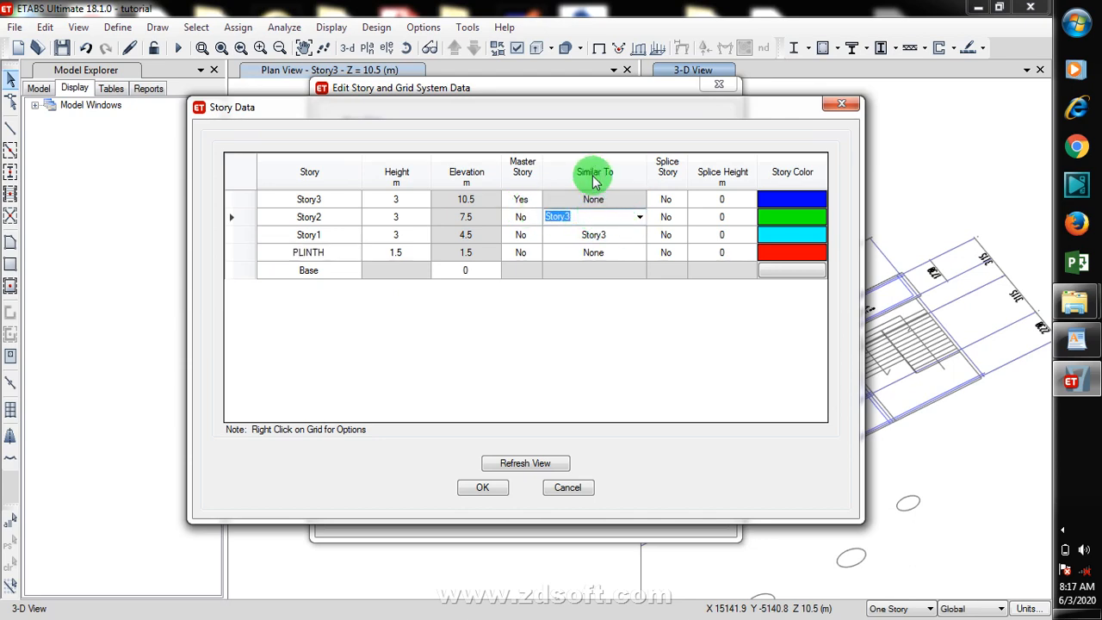
left_click(598, 236)
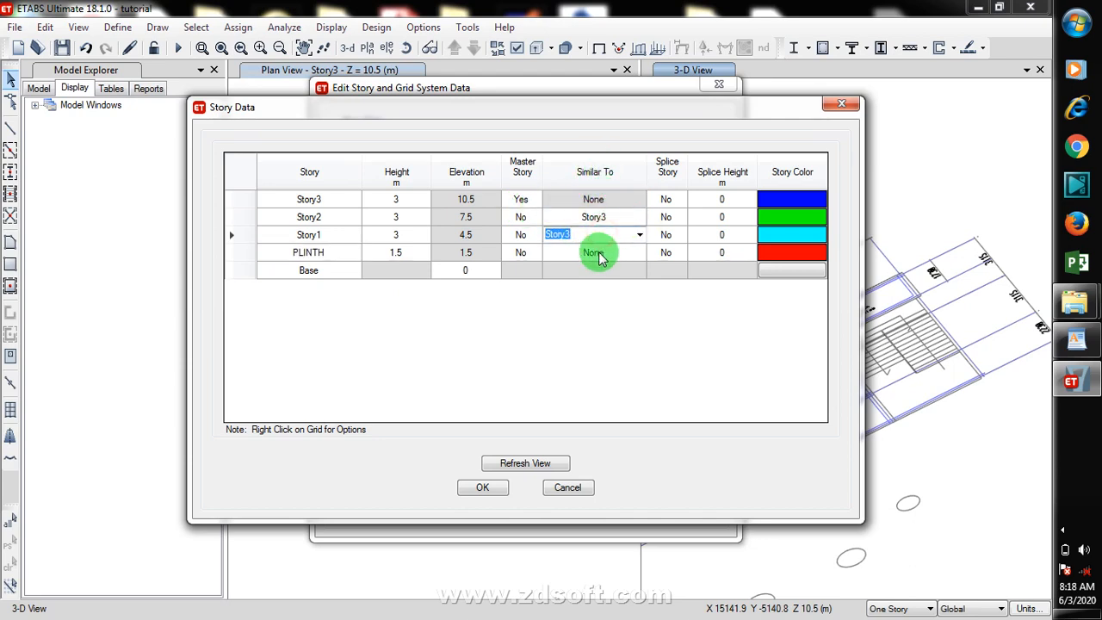
left_click(595, 252)
left_click(640, 252)
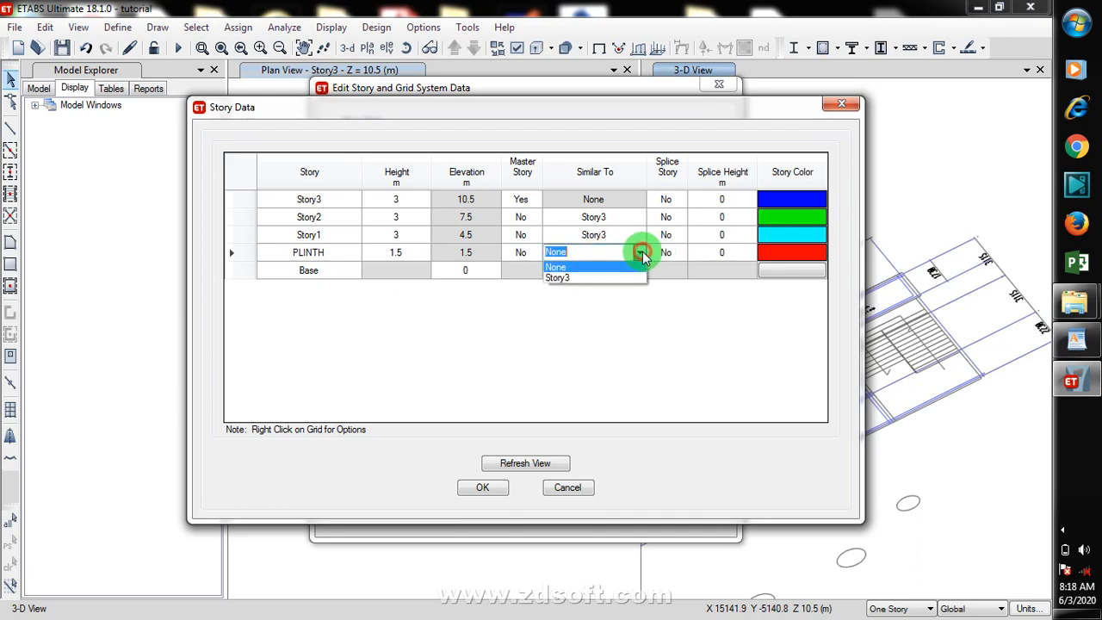
left_click(583, 277)
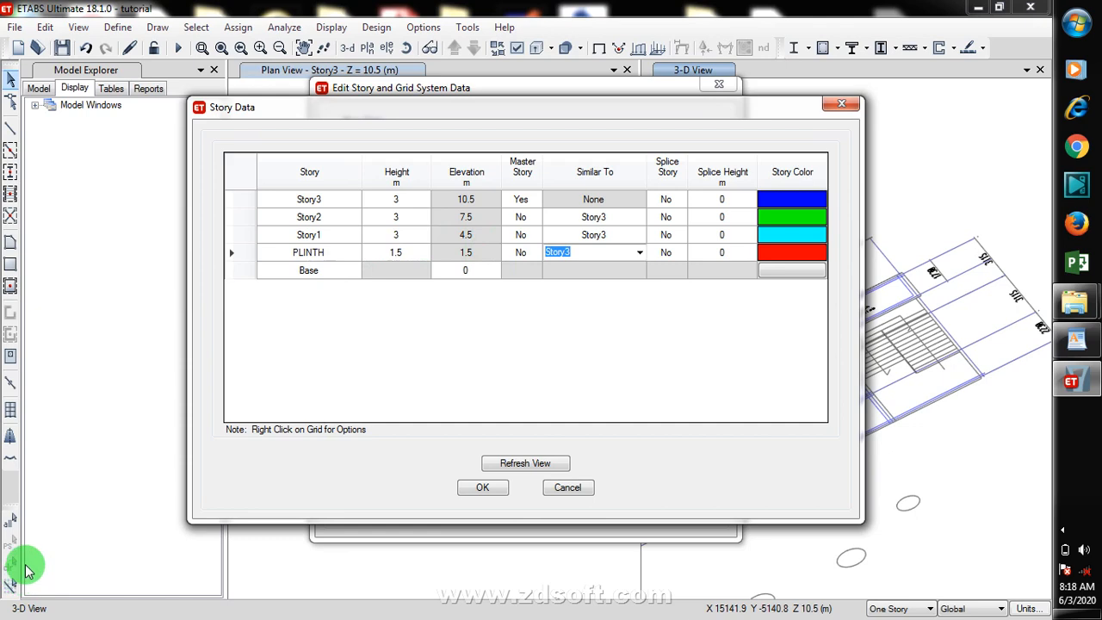
left_click(306, 271)
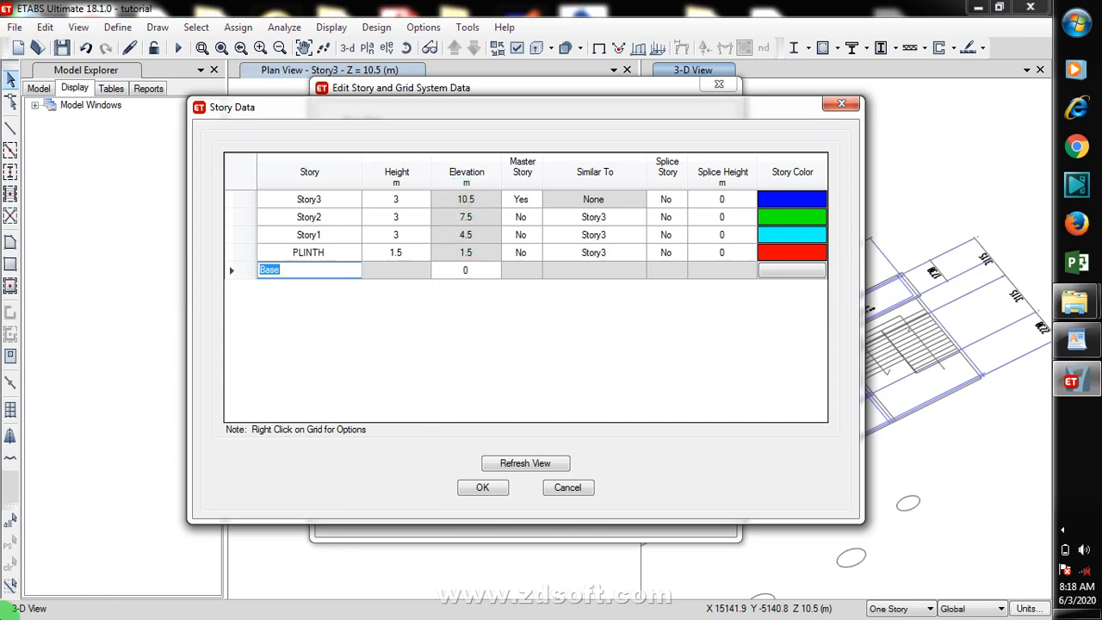
left_click(483, 488)
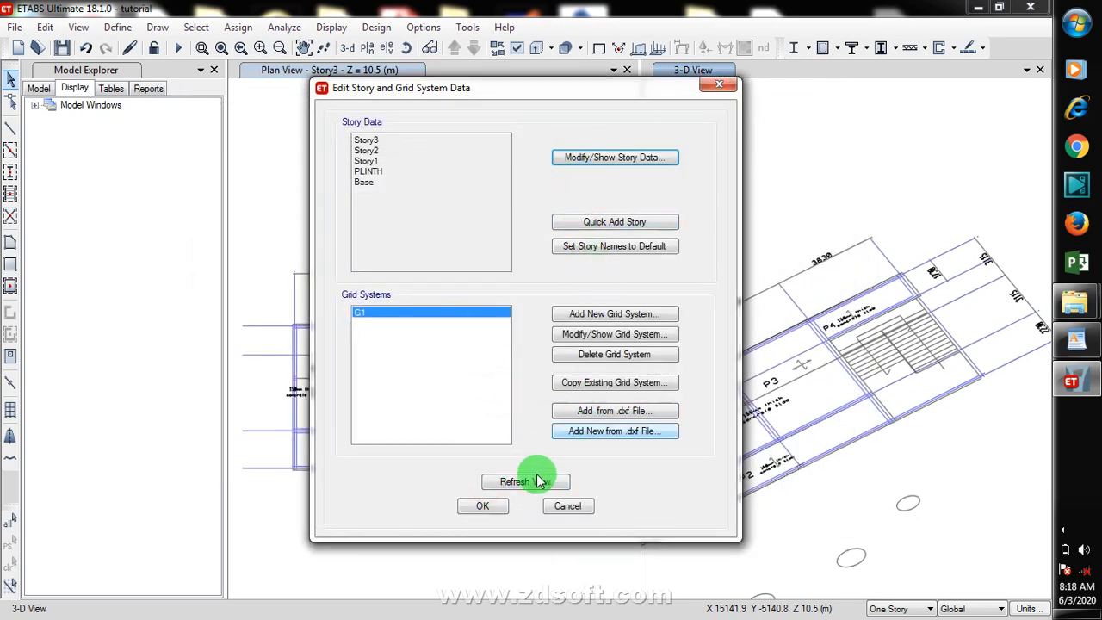
left_click(483, 506)
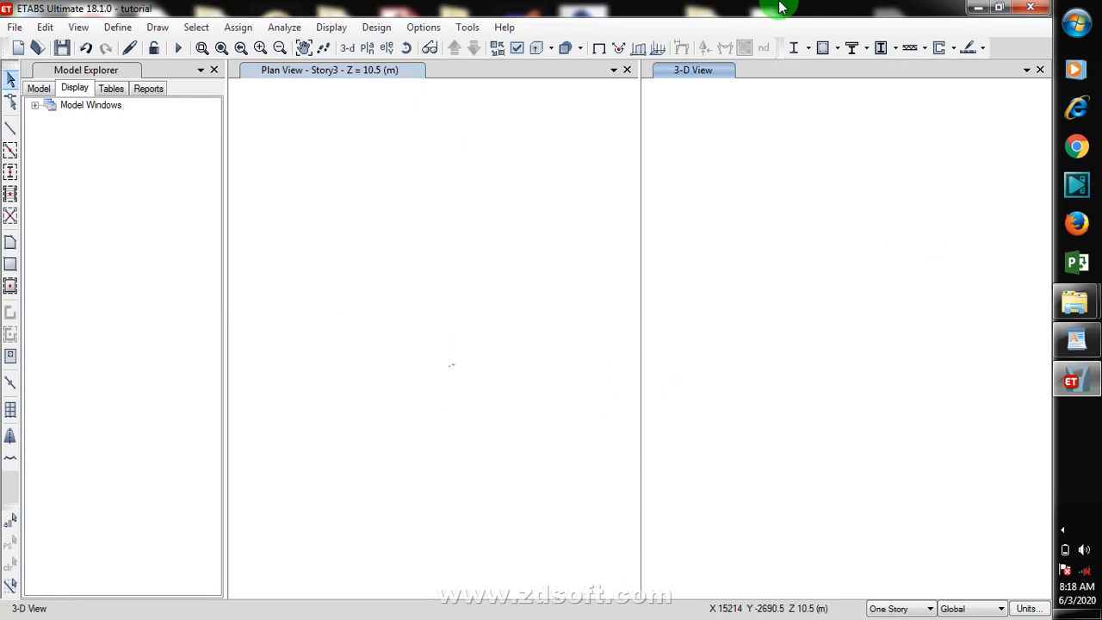
left_click(1070, 538)
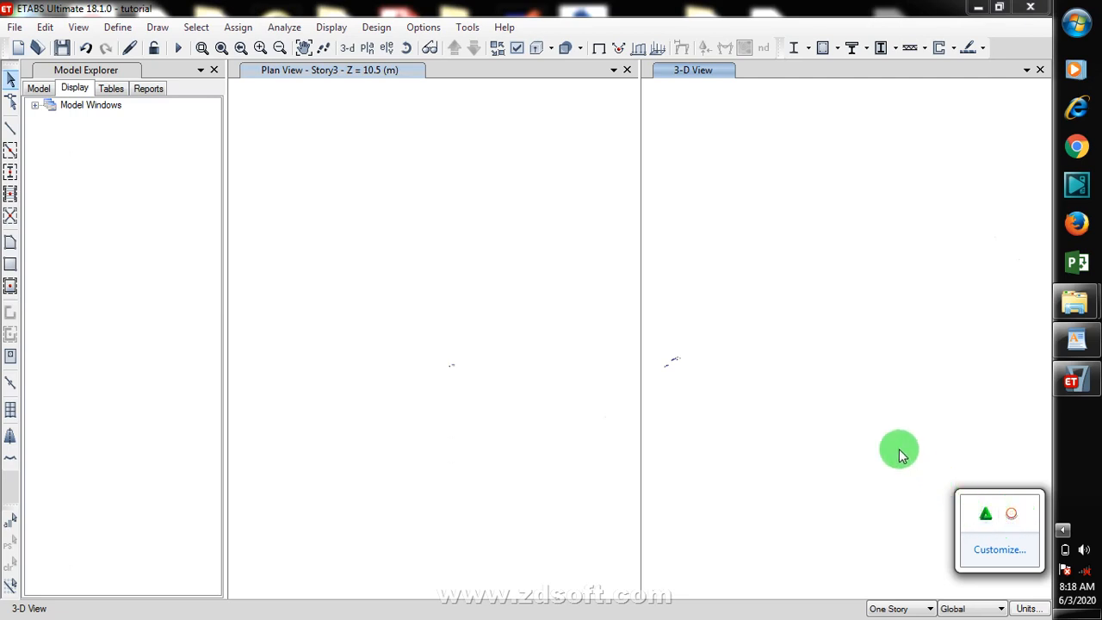
left_click(871, 428)
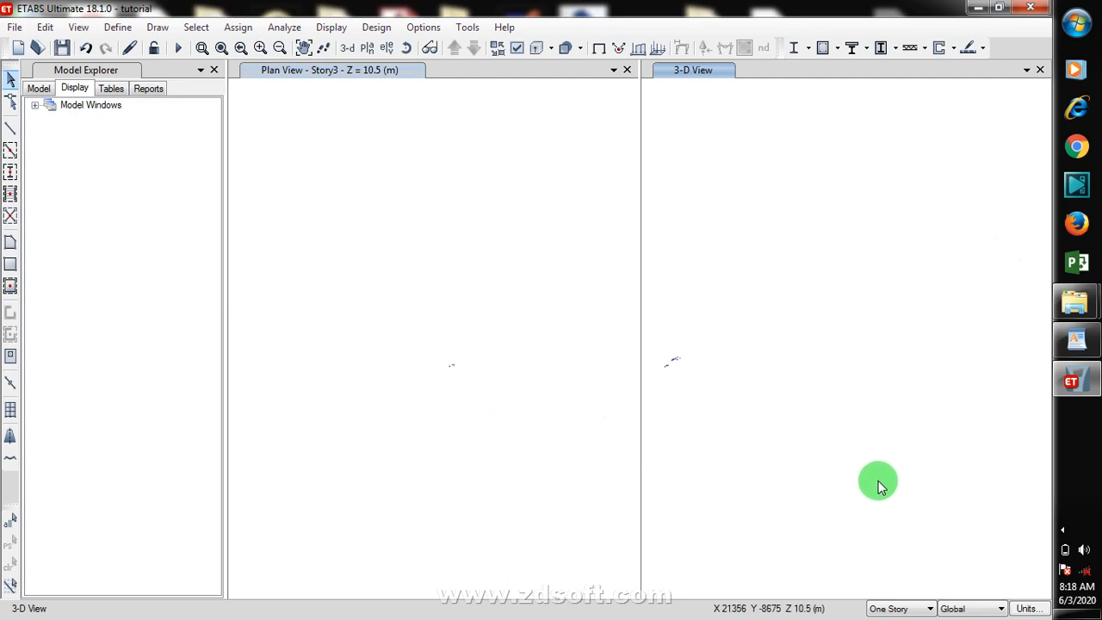
left_click(1063, 531)
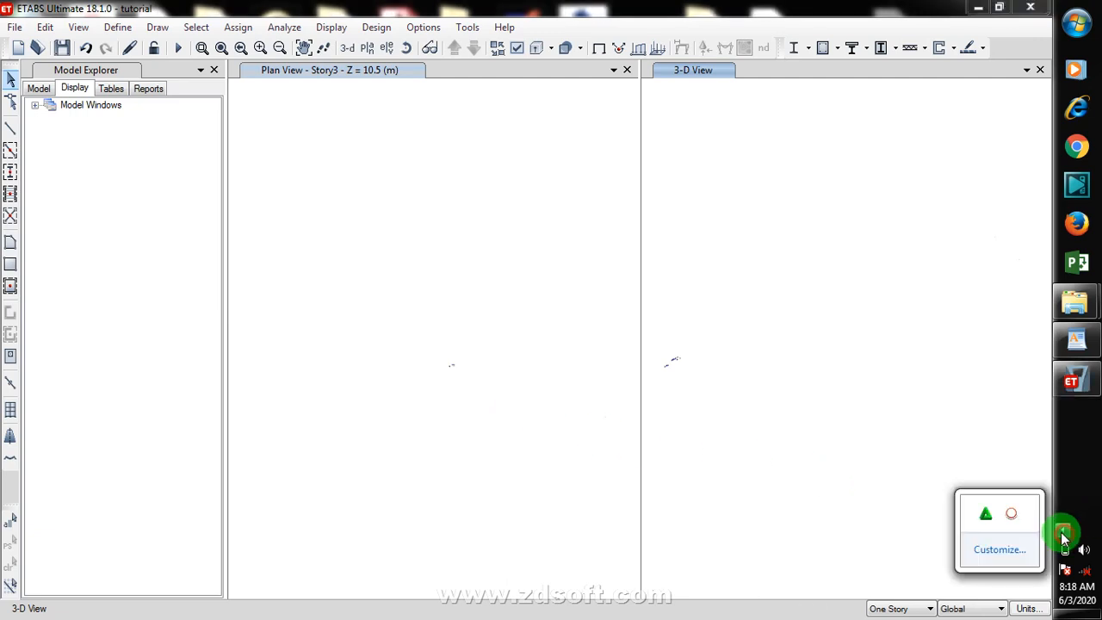
right_click(1011, 514)
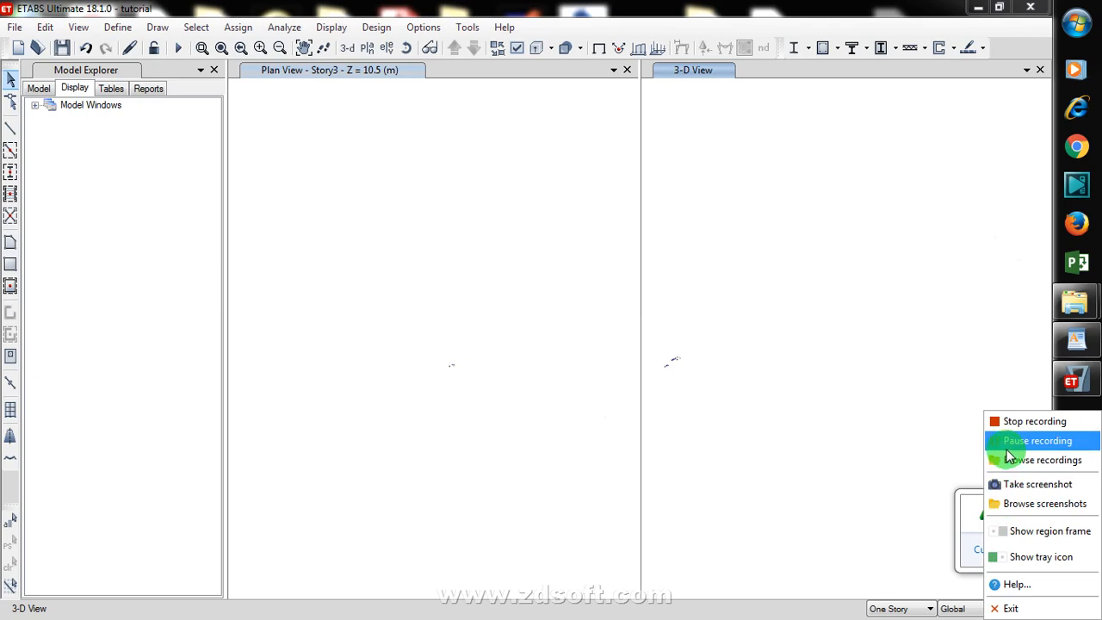
left_click(892, 429)
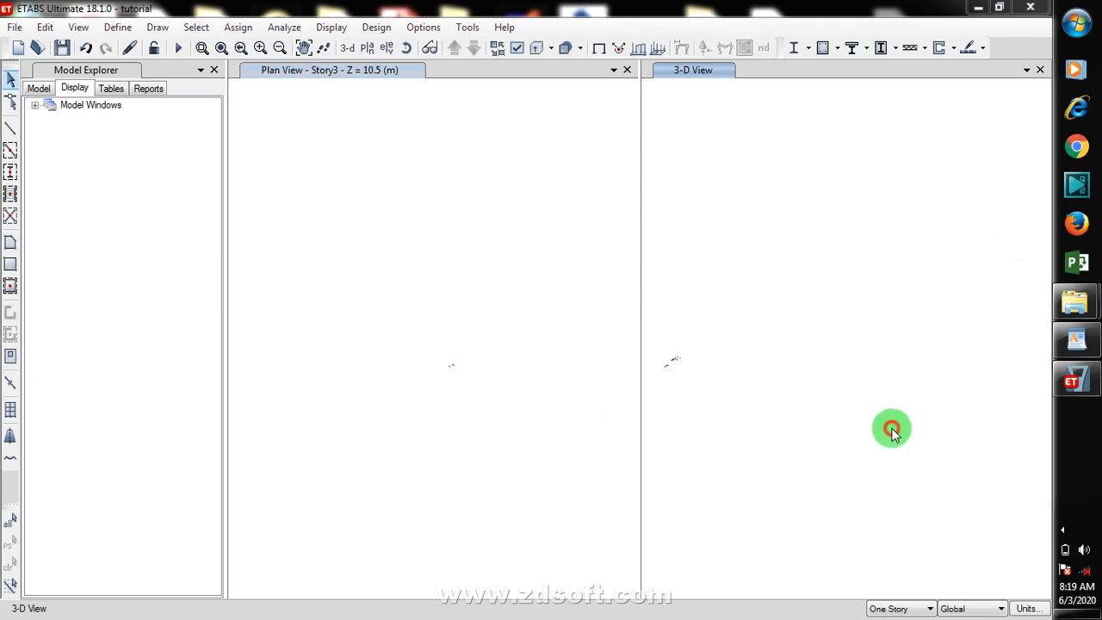
left_click(1065, 533)
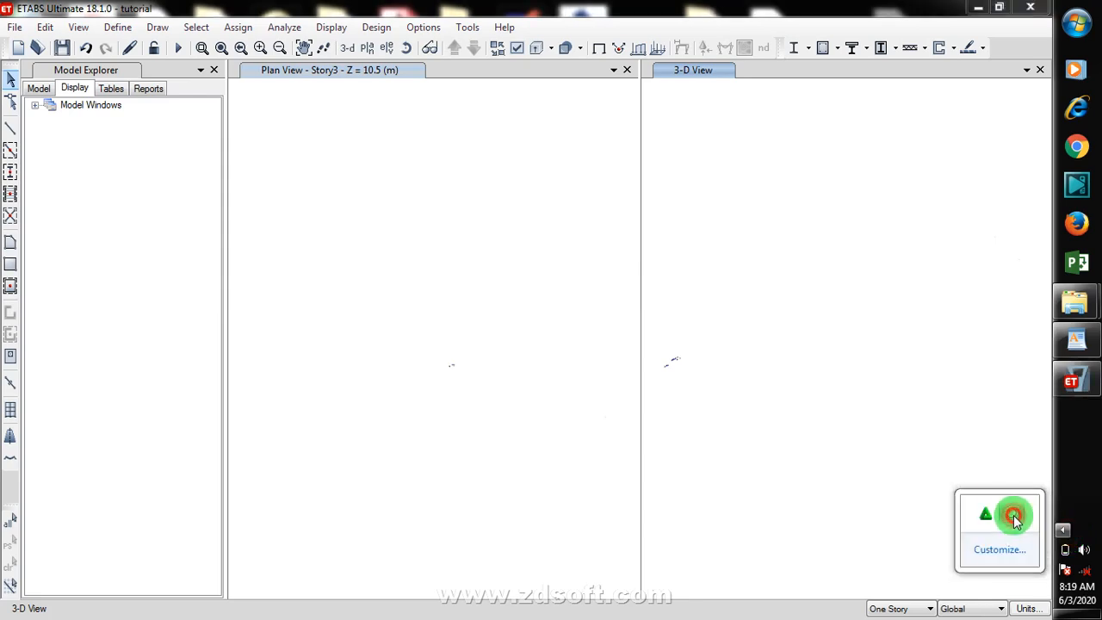